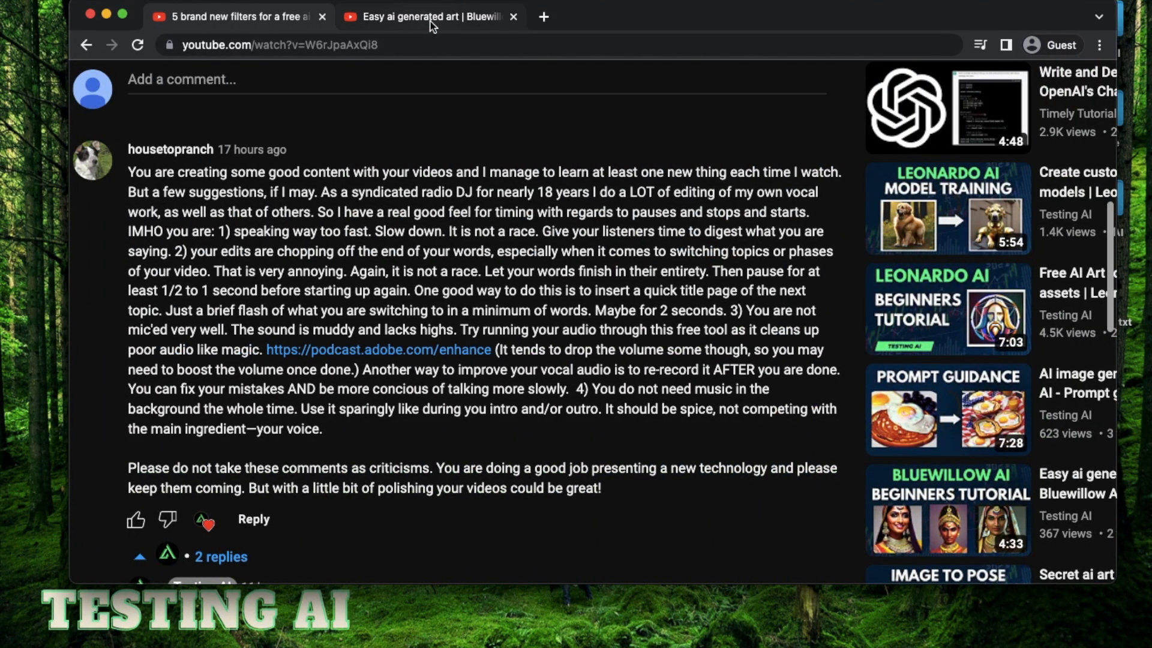
Step: Read the long feedback comment under the Playground AI new filters video, highlighting the remark about speaking too fast
{"action": "left_click", "coordinate": [432, 18]}
{"action": "left_click", "coordinate": [263, 18]}
{"action": "left_click_drag", "start_coordinate": [236, 232], "coordinate": [356, 233]}
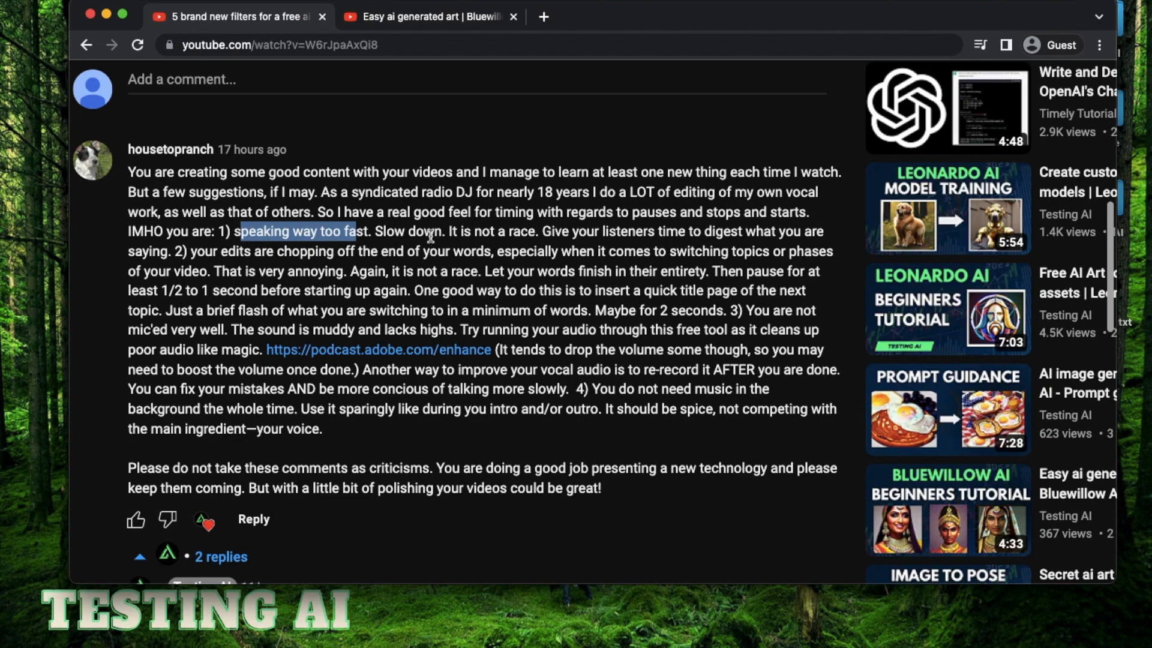
{"action": "left_click_drag", "start_coordinate": [595, 332], "coordinate": [714, 368]}
{"action": "left_click", "coordinate": [612, 283]}
{"action": "scroll", "coordinate": [612, 283], "scroll_direction": "down", "scroll_amount": 1}
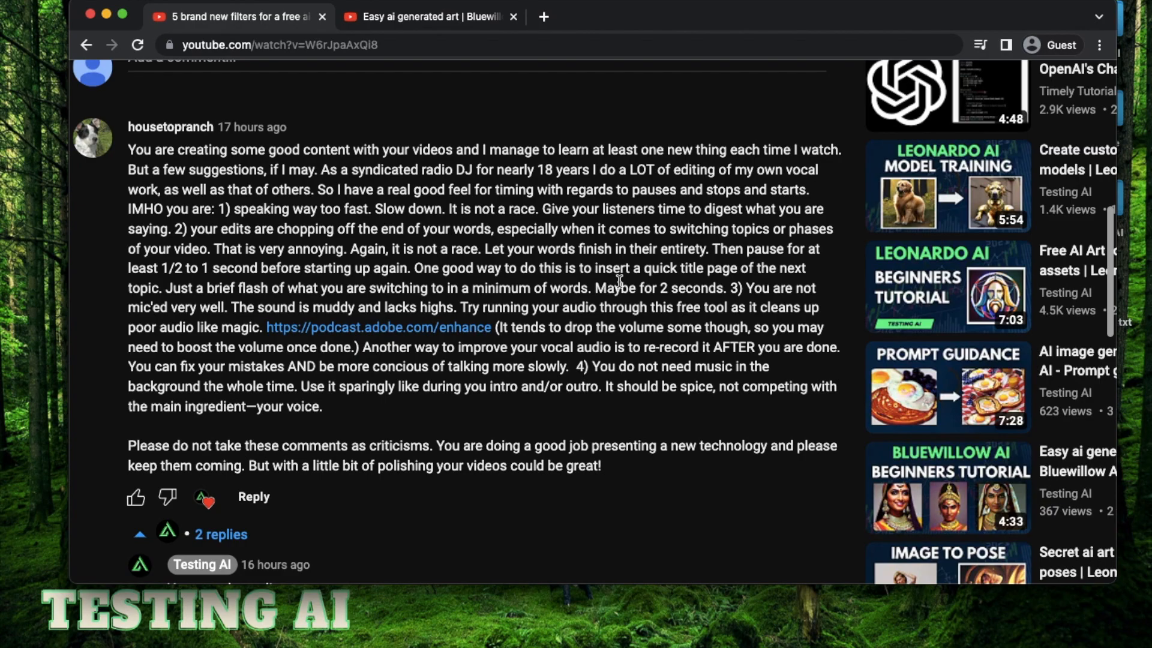
{"action": "scroll", "coordinate": [599, 275], "scroll_direction": "up", "scroll_amount": 7}
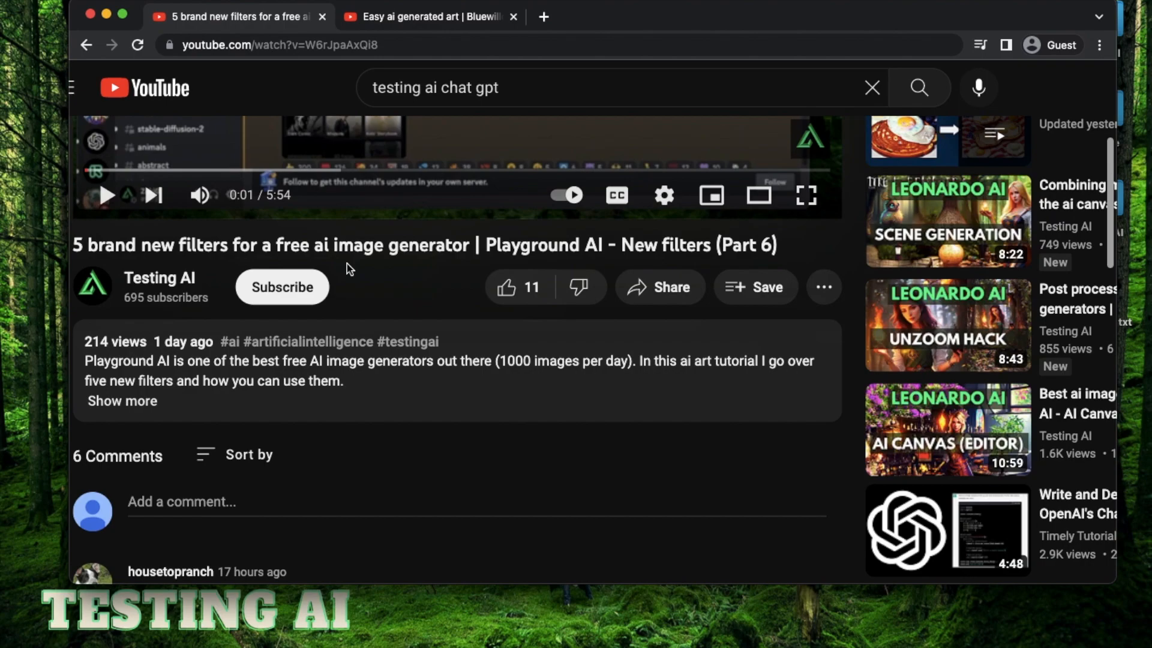
{"action": "scroll", "coordinate": [543, 520], "scroll_direction": "down", "scroll_amount": 5}
Step: Switch to the Bluewillow video and highlight the viewer's comment about the long intro
{"action": "left_click", "coordinate": [431, 17]}
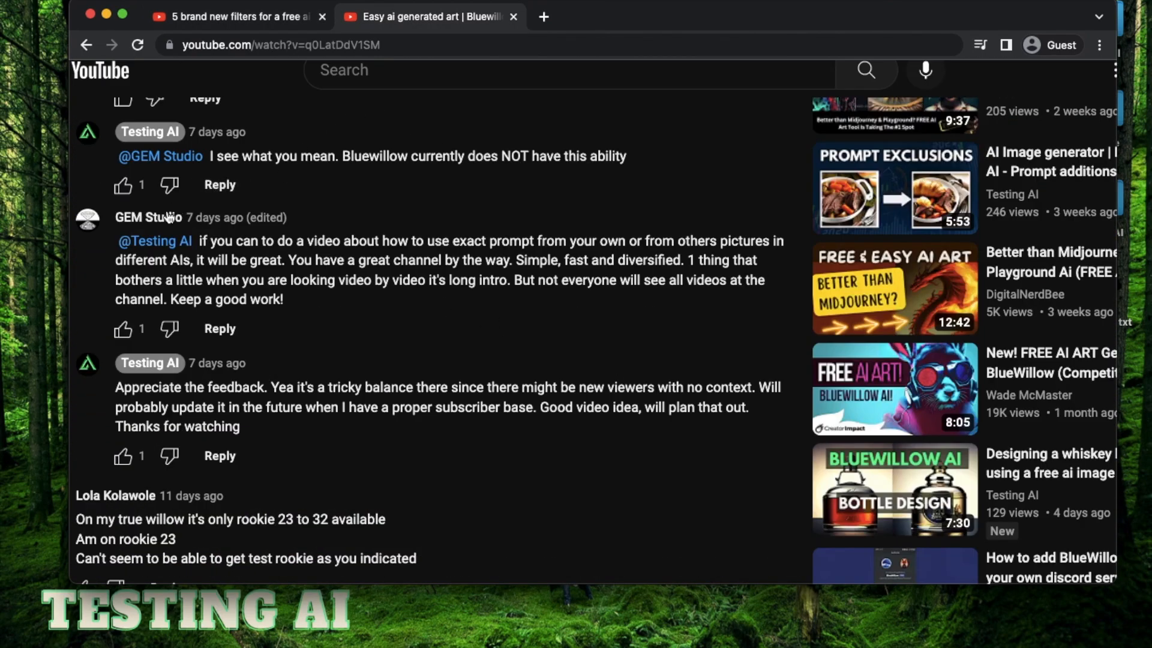
{"action": "left_click_drag", "start_coordinate": [339, 280], "coordinate": [582, 286]}
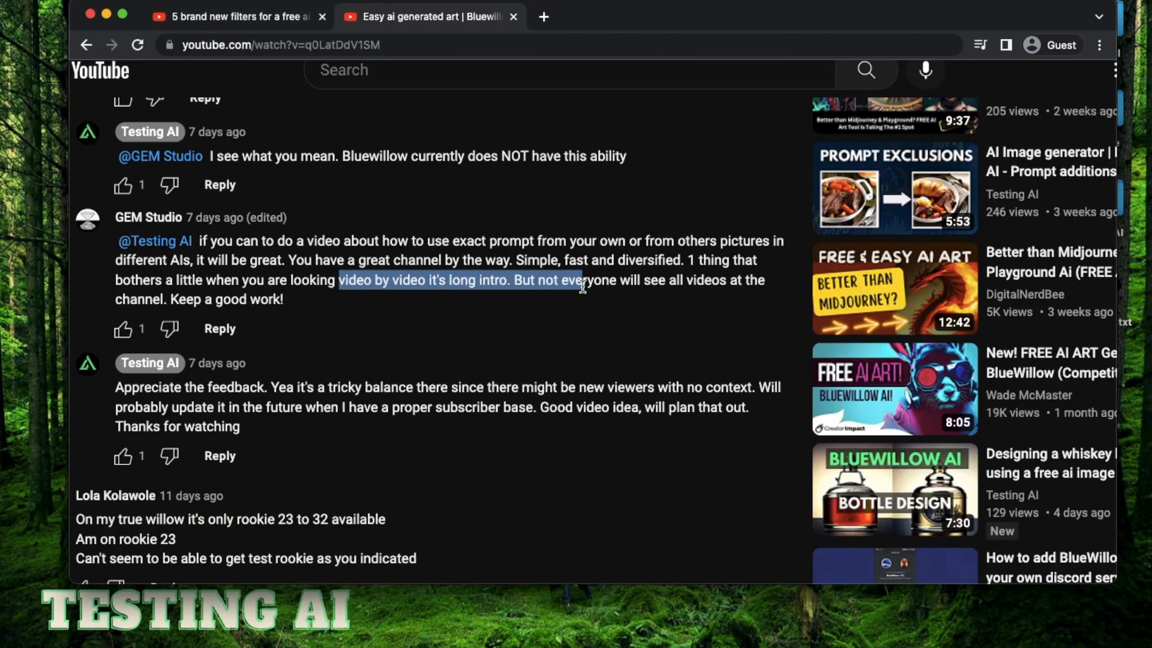
{"action": "left_click", "coordinate": [498, 287]}
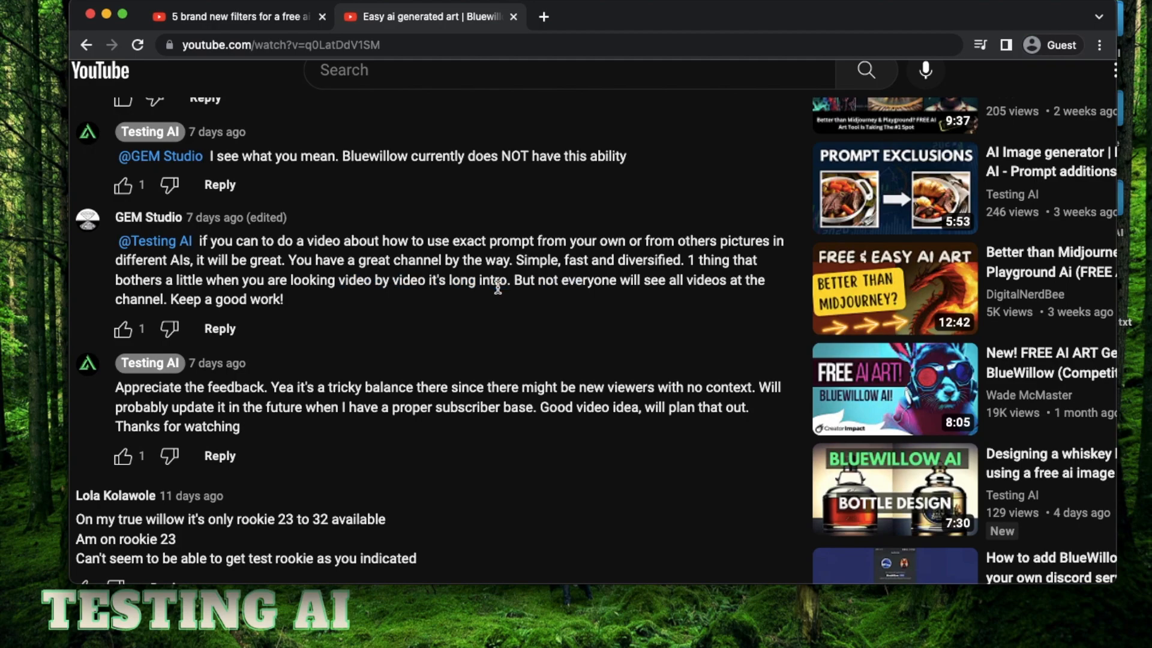
Step: Return to the Playground AI new filters video and reread its feedback comment, highlighting the mention of a syndicated radio DJ
{"action": "left_click", "coordinate": [285, 18]}
{"action": "scroll", "coordinate": [655, 309], "scroll_direction": "down", "scroll_amount": 3}
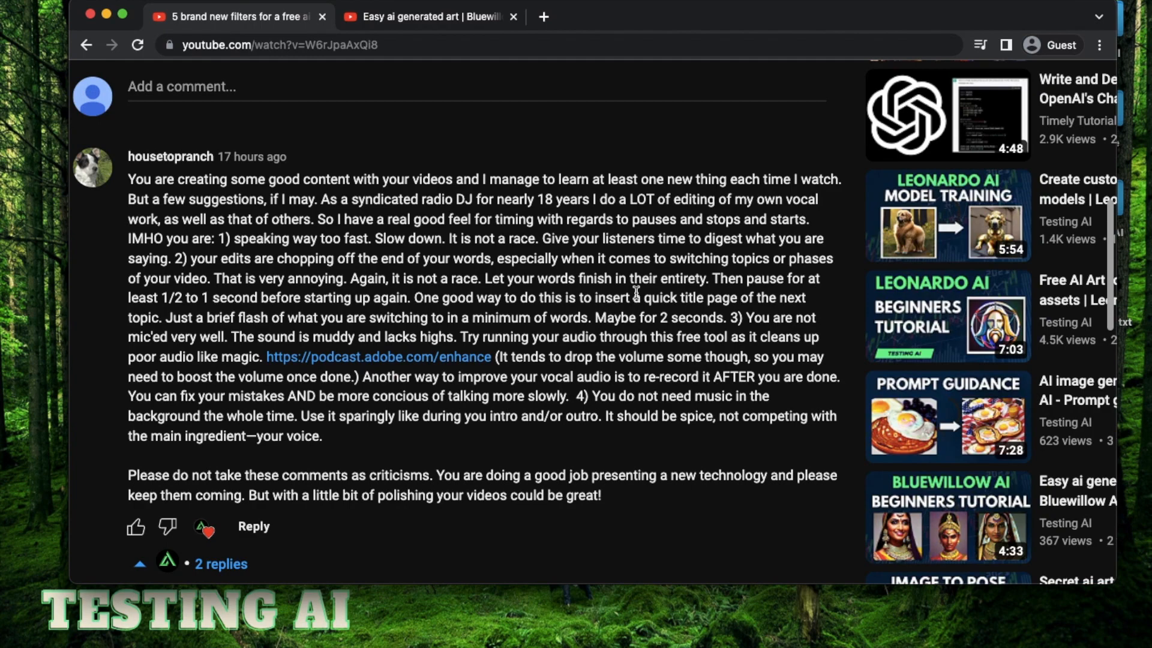
{"action": "scroll", "coordinate": [636, 292], "scroll_direction": "down", "scroll_amount": 1}
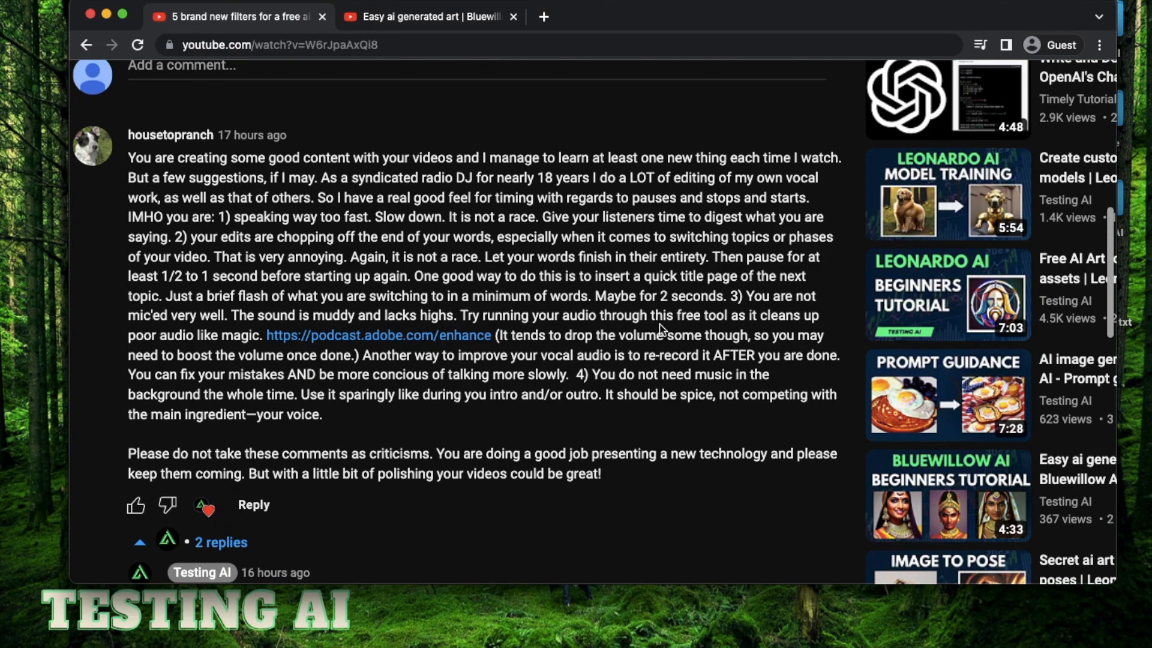
{"action": "scroll", "coordinate": [660, 328], "scroll_direction": "up", "scroll_amount": 3}
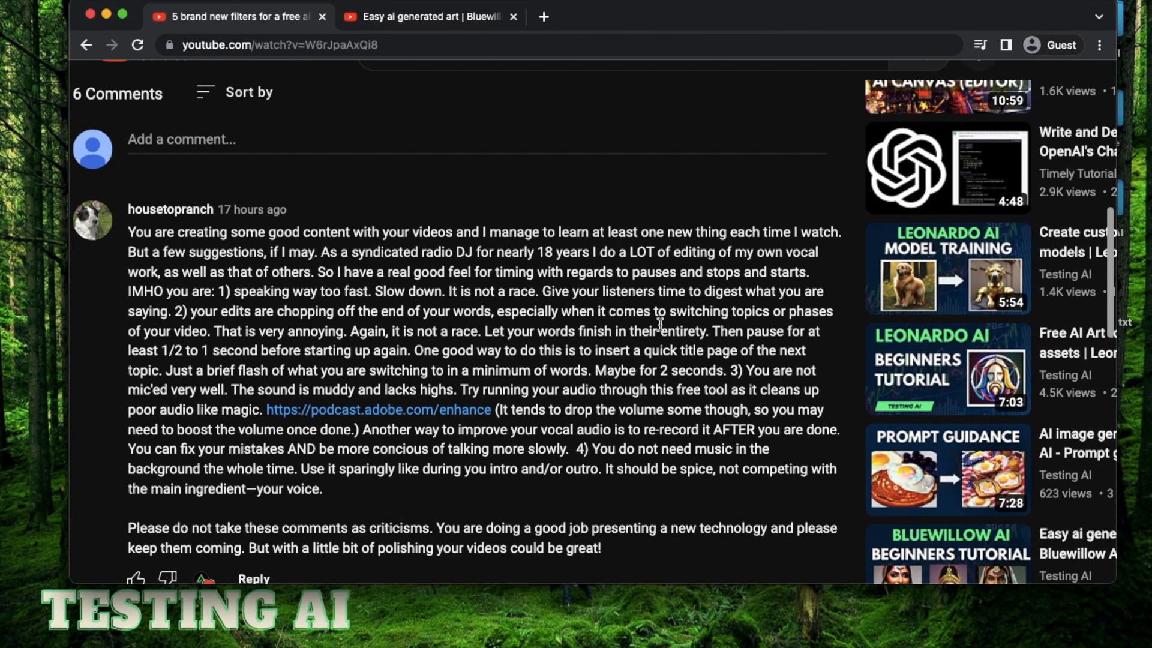
{"action": "scroll", "coordinate": [622, 293], "scroll_direction": "up", "scroll_amount": 10}
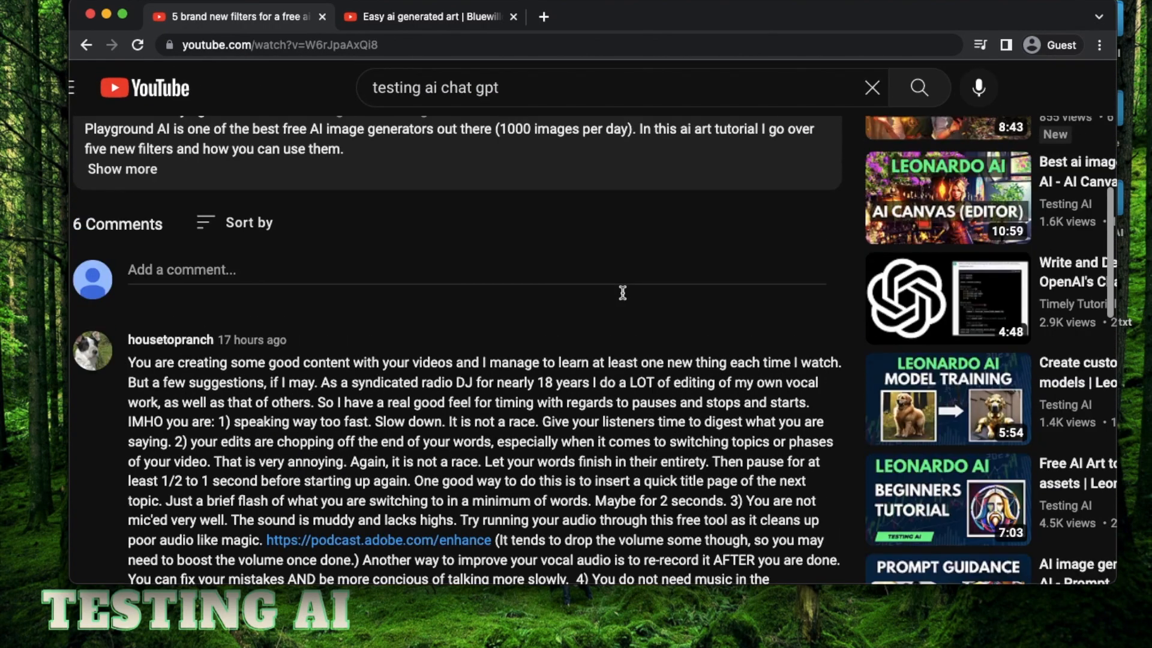
{"action": "scroll", "coordinate": [622, 293], "scroll_direction": "up", "scroll_amount": 9}
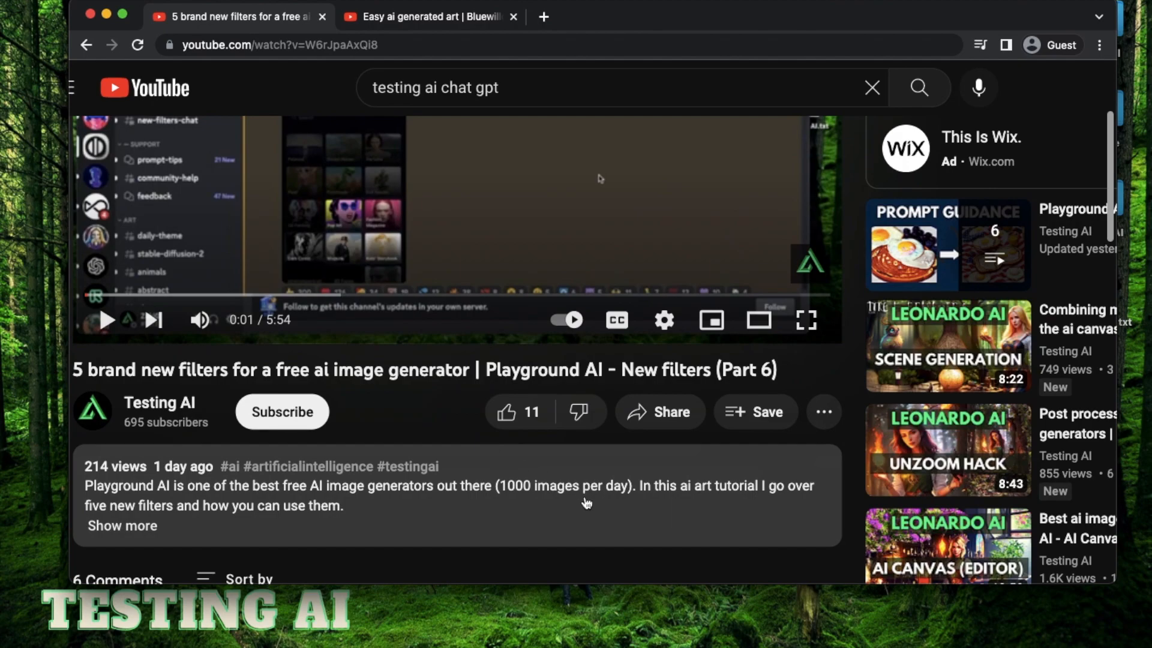
{"action": "scroll", "coordinate": [588, 500], "scroll_direction": "down", "scroll_amount": 2}
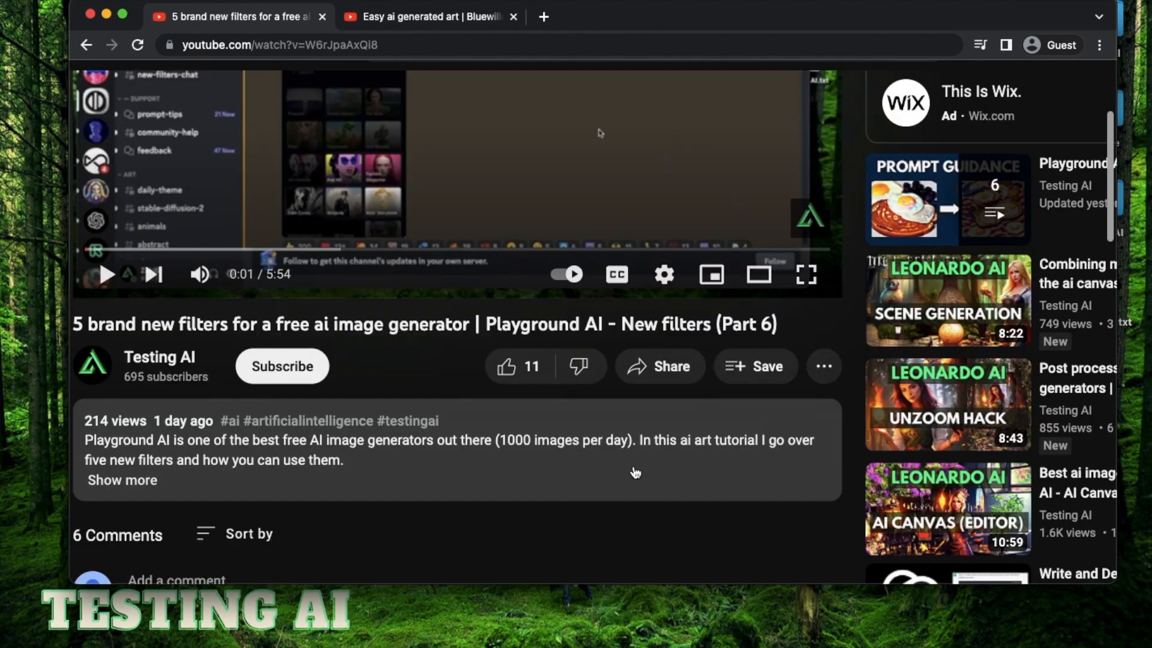
{"action": "scroll", "coordinate": [635, 472], "scroll_direction": "down", "scroll_amount": 15}
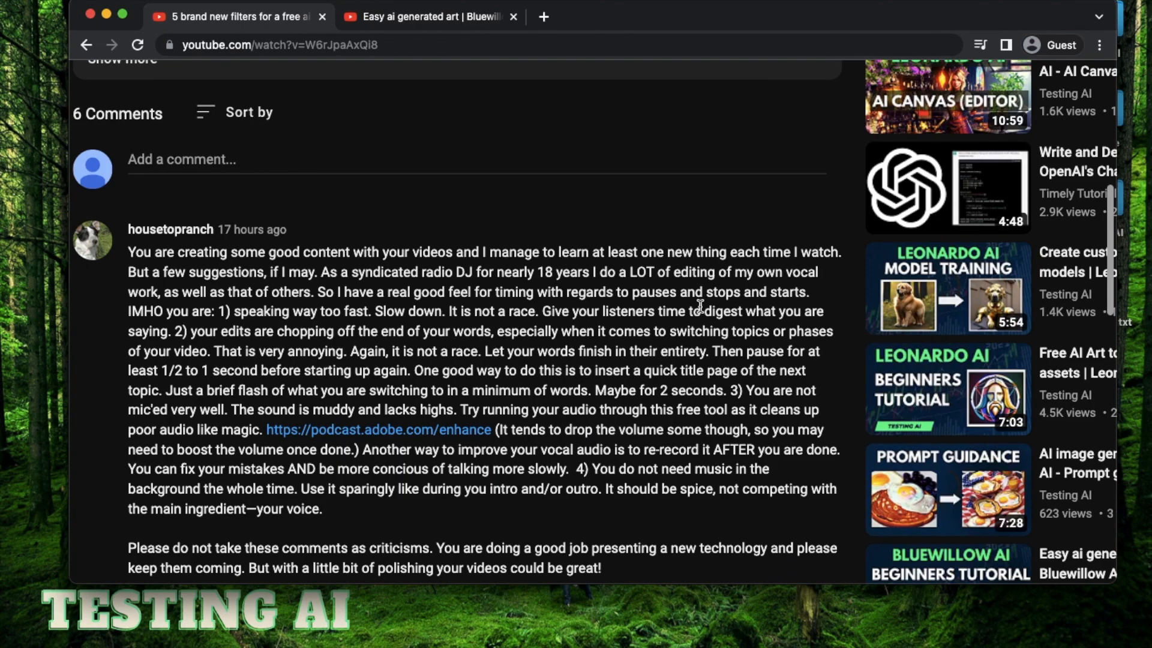
{"action": "scroll", "coordinate": [699, 306], "scroll_direction": "down", "scroll_amount": 1}
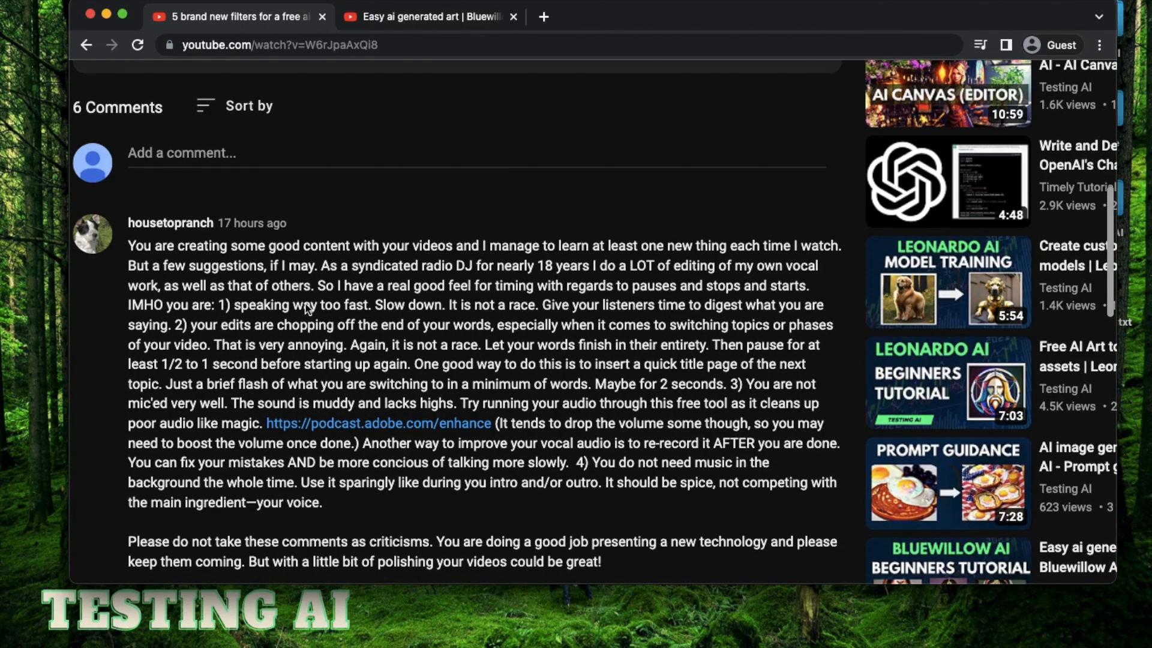
{"action": "left_click_drag", "start_coordinate": [326, 266], "coordinate": [603, 275]}
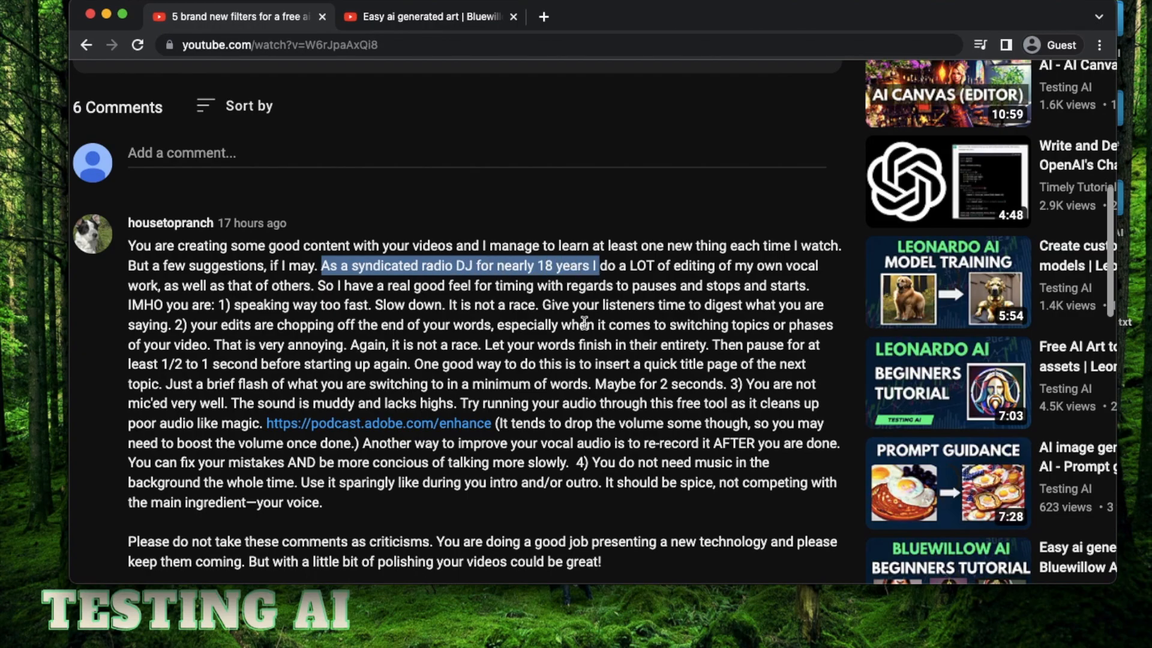
{"action": "left_click", "coordinate": [643, 360]}
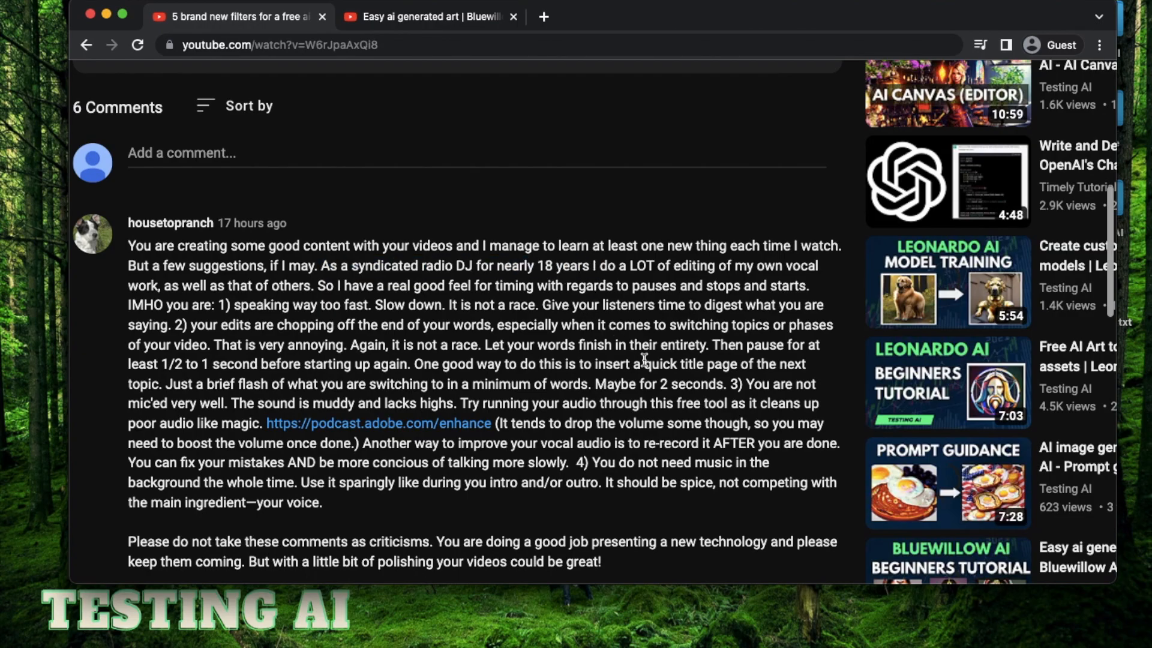
Step: View the Playground AI playlist of the Testing AI channel on YouTube
{"action": "left_click", "coordinate": [461, 27]}
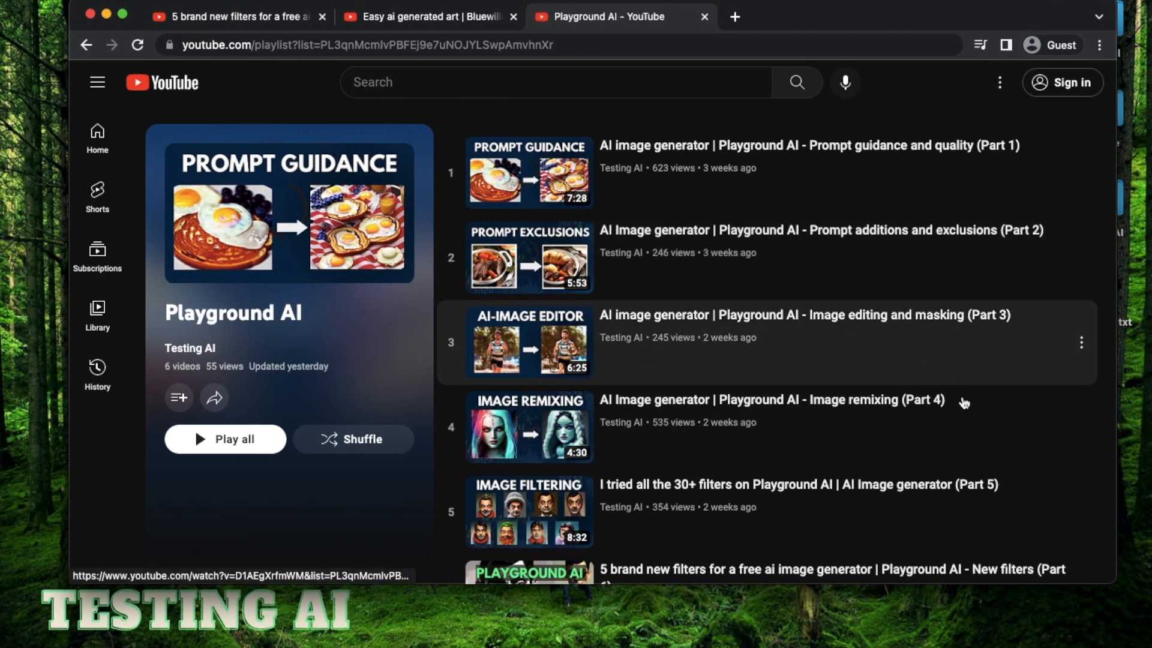
{"action": "scroll", "coordinate": [858, 402], "scroll_direction": "down", "scroll_amount": 1}
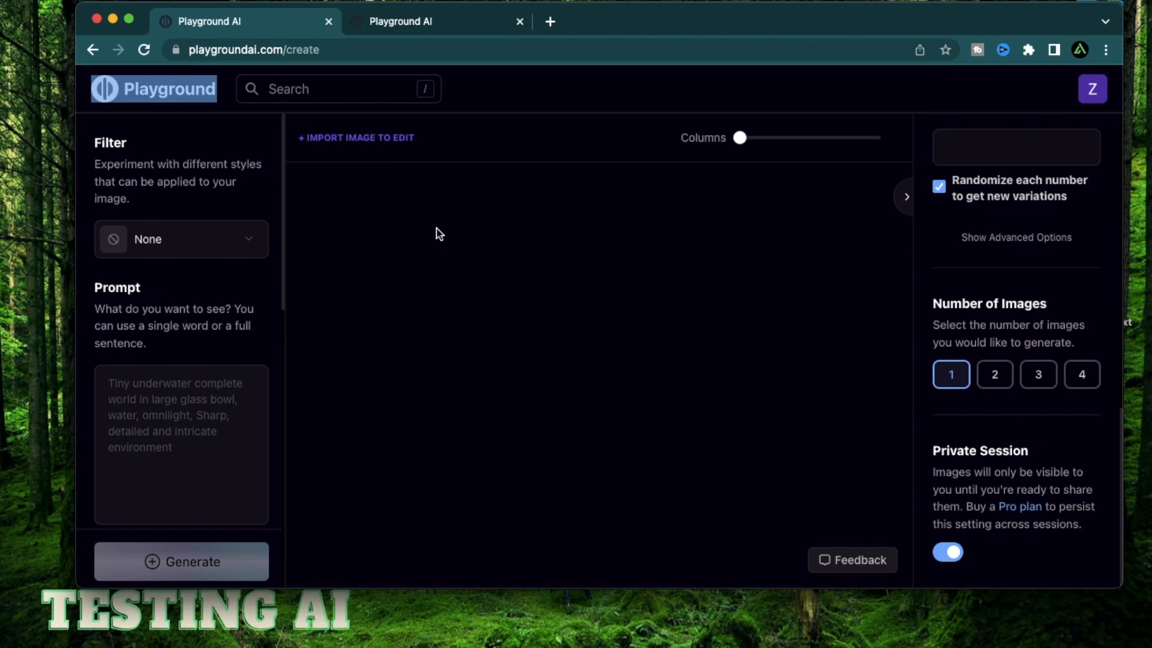
Step: Switch to the Playground AI community page and browse the images in the Rising feed
{"action": "left_click", "coordinate": [455, 23]}
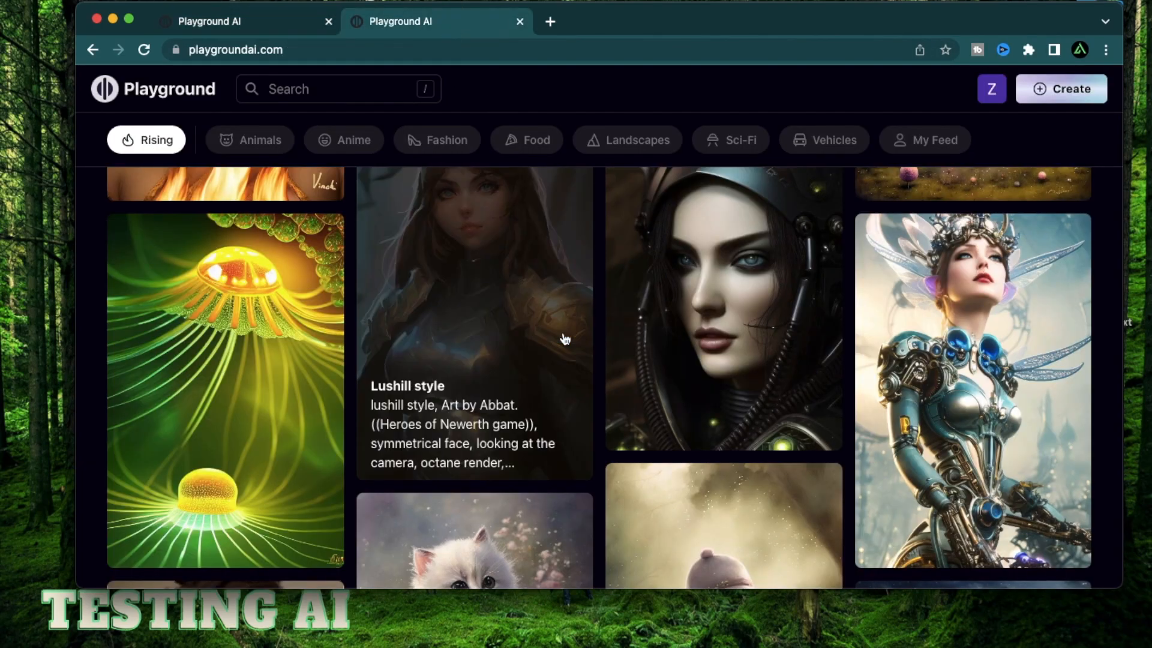
{"action": "scroll", "coordinate": [562, 336], "scroll_direction": "up", "scroll_amount": 10}
{"action": "scroll", "coordinate": [562, 336], "scroll_direction": "down", "scroll_amount": 7}
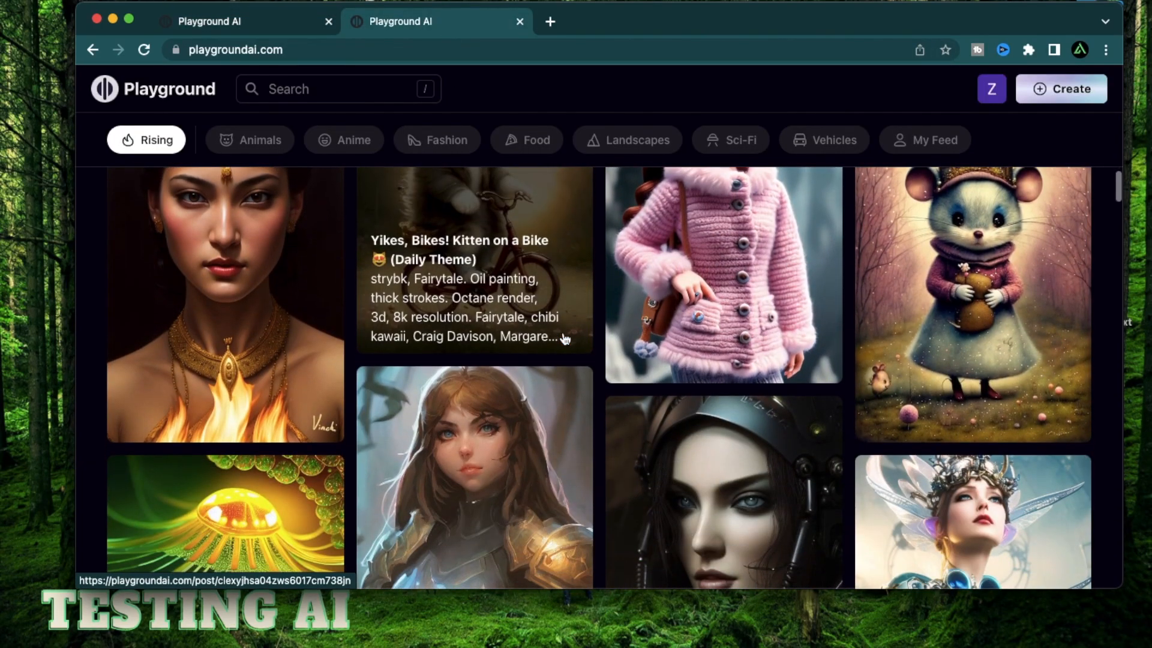
{"action": "scroll", "coordinate": [771, 315], "scroll_direction": "up", "scroll_amount": 2}
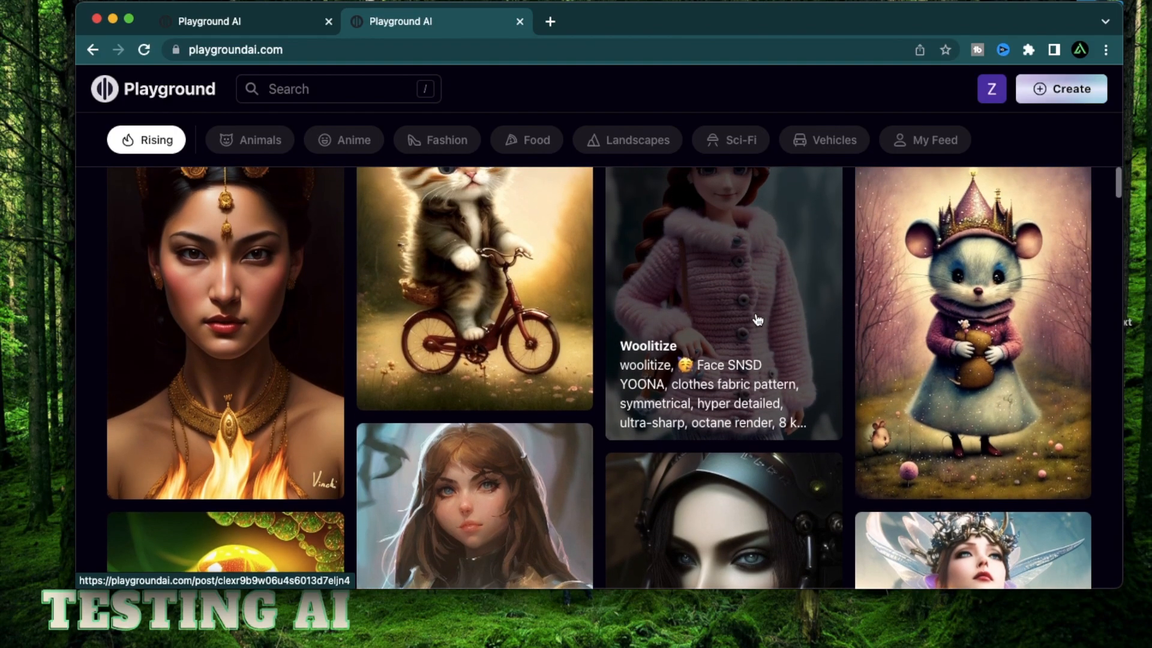
{"action": "scroll", "coordinate": [757, 320], "scroll_direction": "down", "scroll_amount": 5}
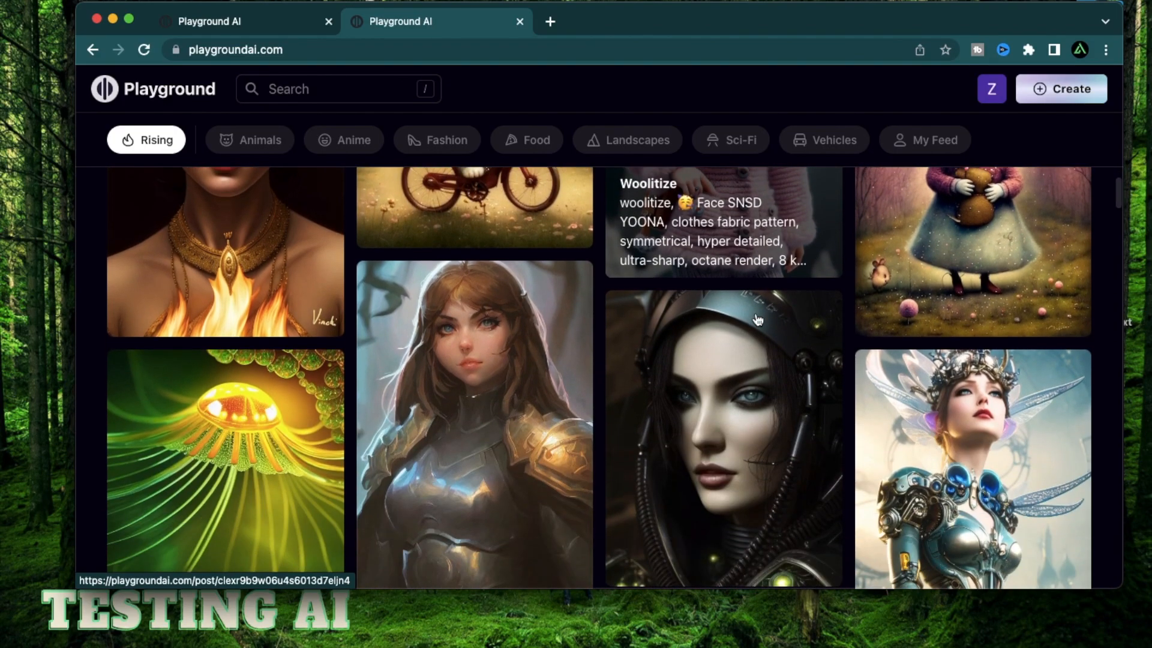
{"action": "scroll", "coordinate": [761, 318], "scroll_direction": "down", "scroll_amount": 4}
{"action": "scroll", "coordinate": [665, 360], "scroll_direction": "up", "scroll_amount": 7}
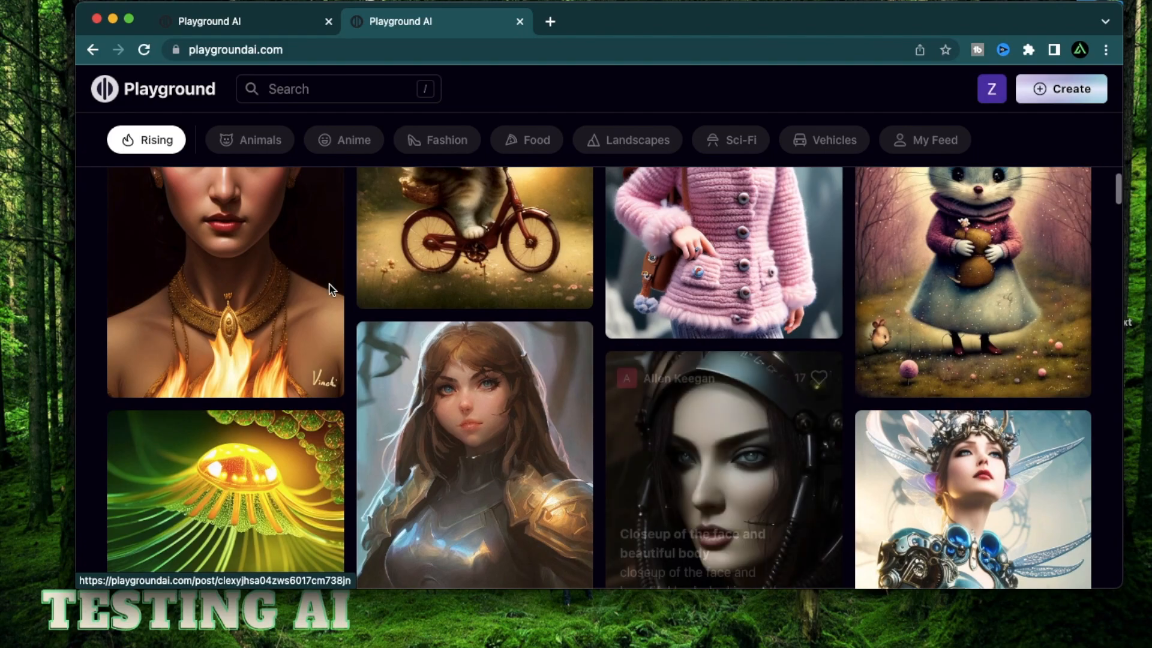
{"action": "scroll", "coordinate": [665, 363], "scroll_direction": "down", "scroll_amount": 8}
Step: Open the "Closeup of the face and beautiful body" post in the feed and examine its full prompt
{"action": "left_click", "coordinate": [722, 267]}
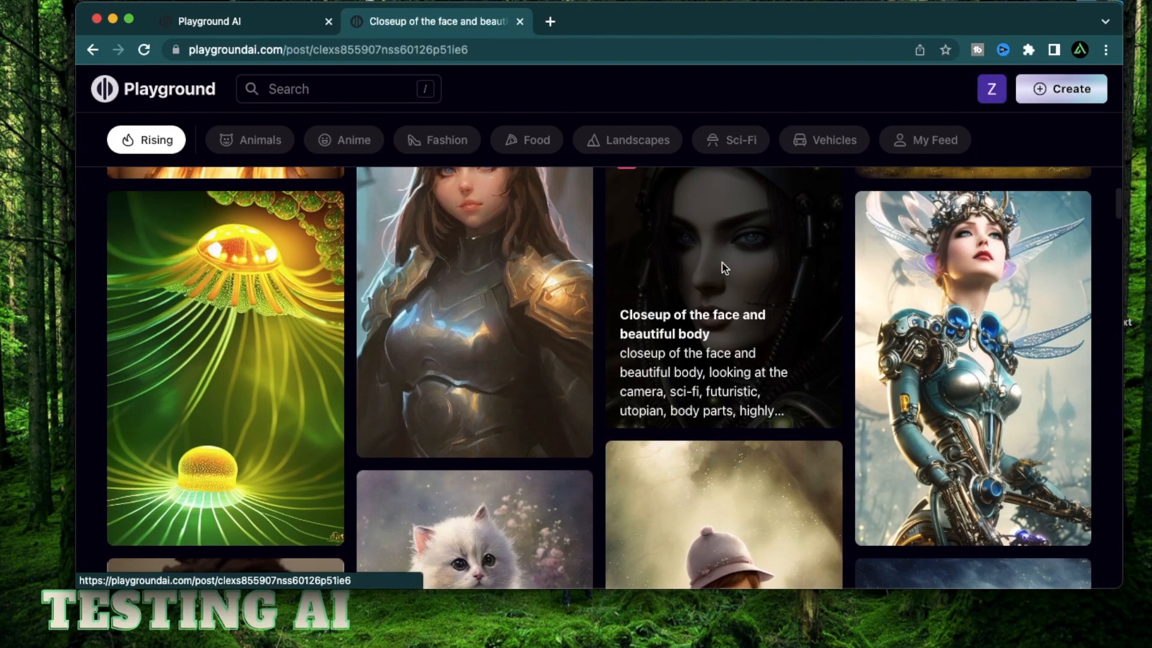
{"action": "scroll", "coordinate": [864, 312], "scroll_direction": "down", "scroll_amount": 2}
{"action": "scroll", "coordinate": [868, 318], "scroll_direction": "down", "scroll_amount": 2}
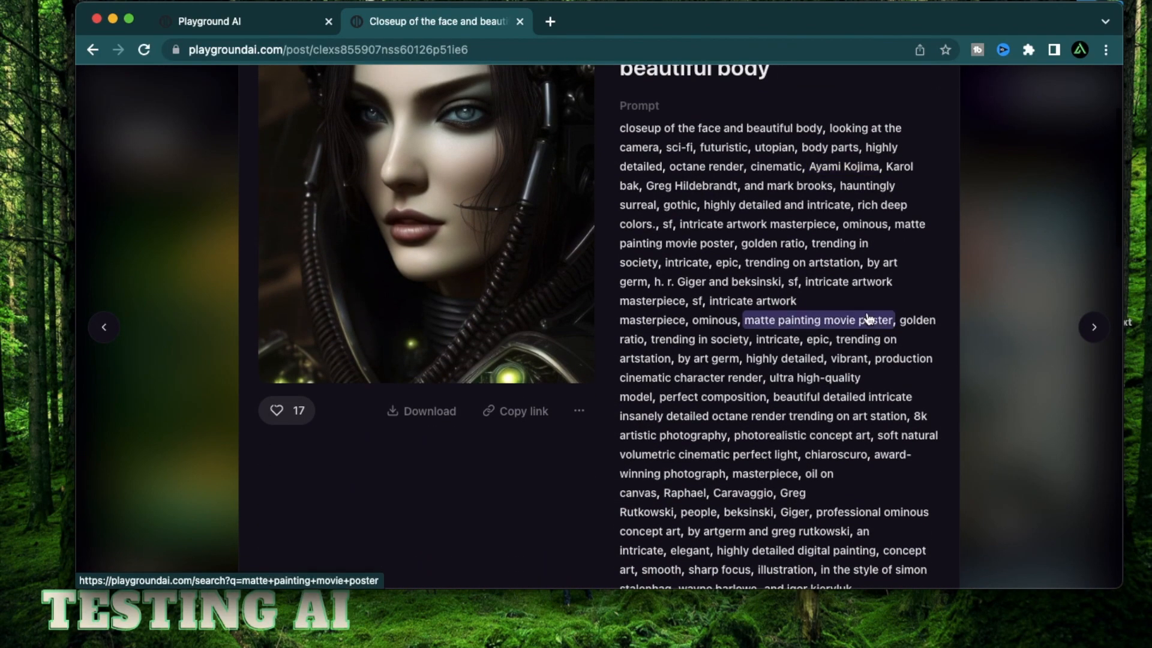
{"action": "scroll", "coordinate": [872, 321], "scroll_direction": "up", "scroll_amount": 5}
{"action": "scroll", "coordinate": [870, 309], "scroll_direction": "down", "scroll_amount": 4}
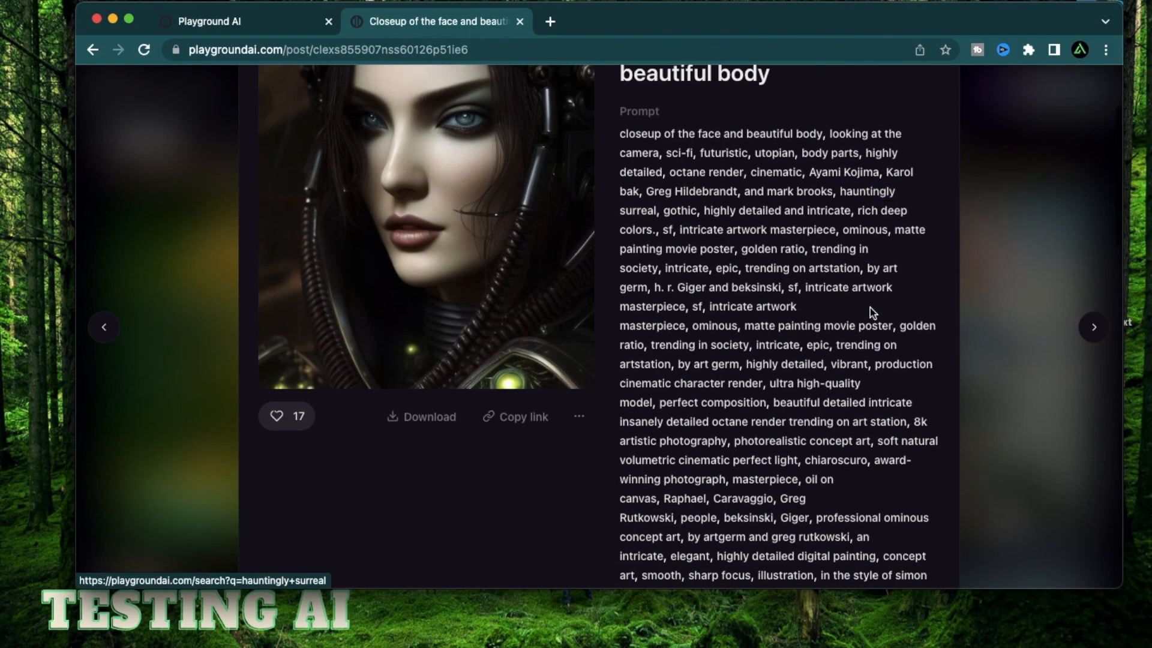
{"action": "scroll", "coordinate": [727, 208], "scroll_direction": "down", "scroll_amount": 3}
{"action": "scroll", "coordinate": [727, 198], "scroll_direction": "up", "scroll_amount": 3}
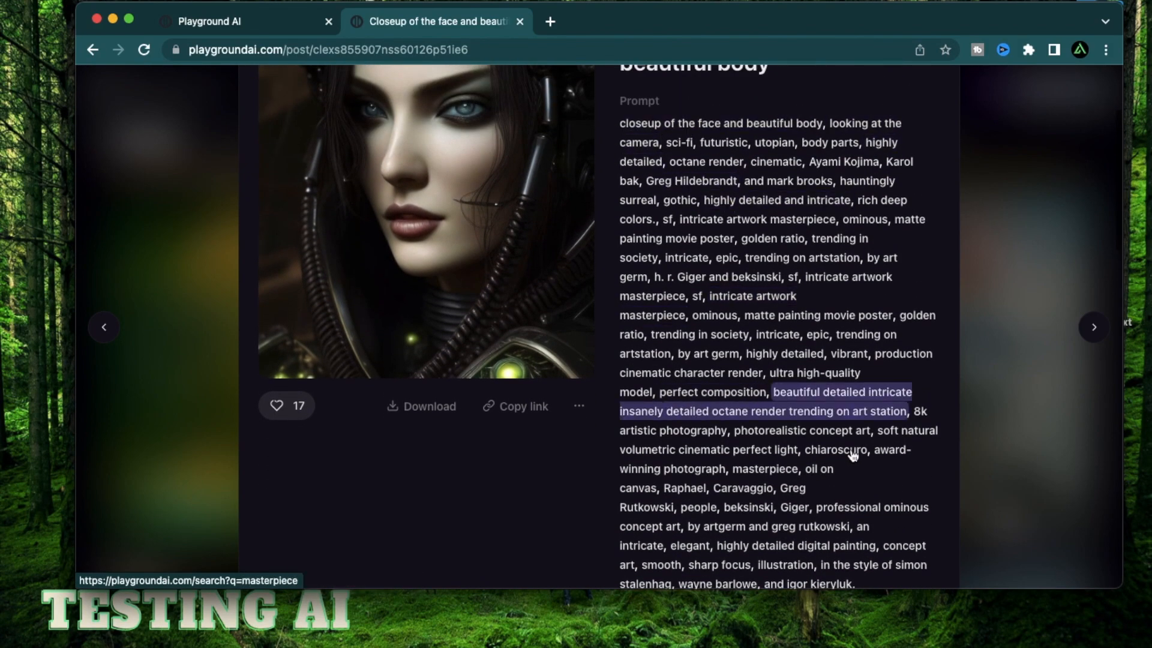
{"action": "scroll", "coordinate": [897, 372], "scroll_direction": "down", "scroll_amount": 2}
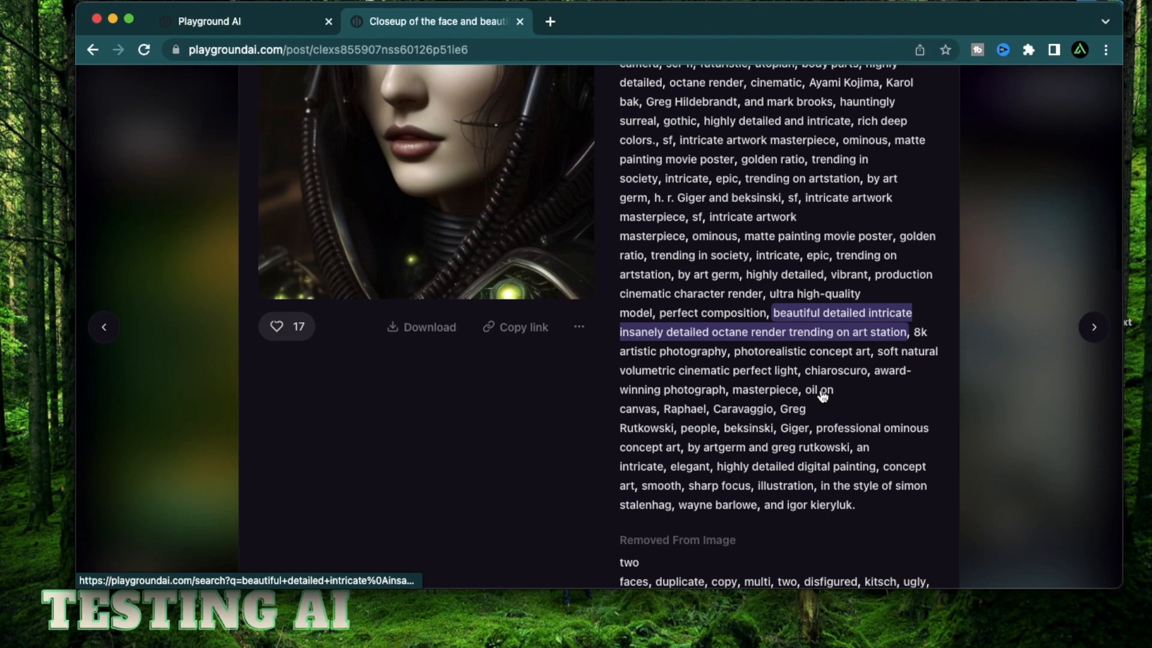
{"action": "scroll", "coordinate": [839, 360], "scroll_direction": "up", "scroll_amount": 2}
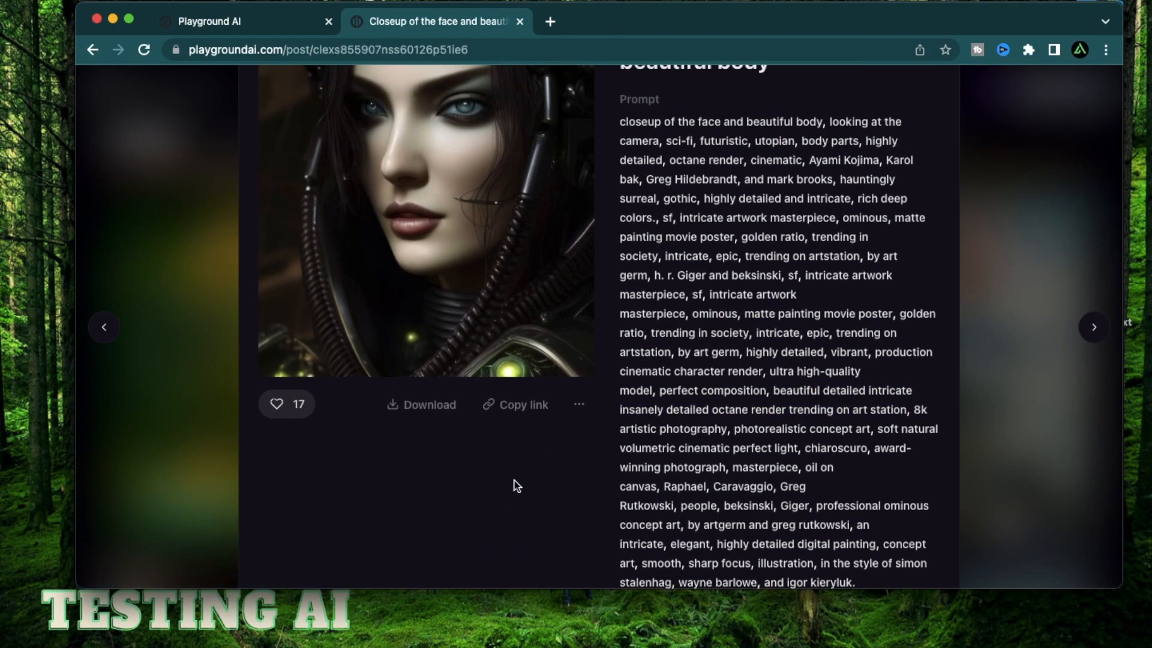
{"action": "scroll", "coordinate": [516, 486], "scroll_direction": "up", "scroll_amount": 4}
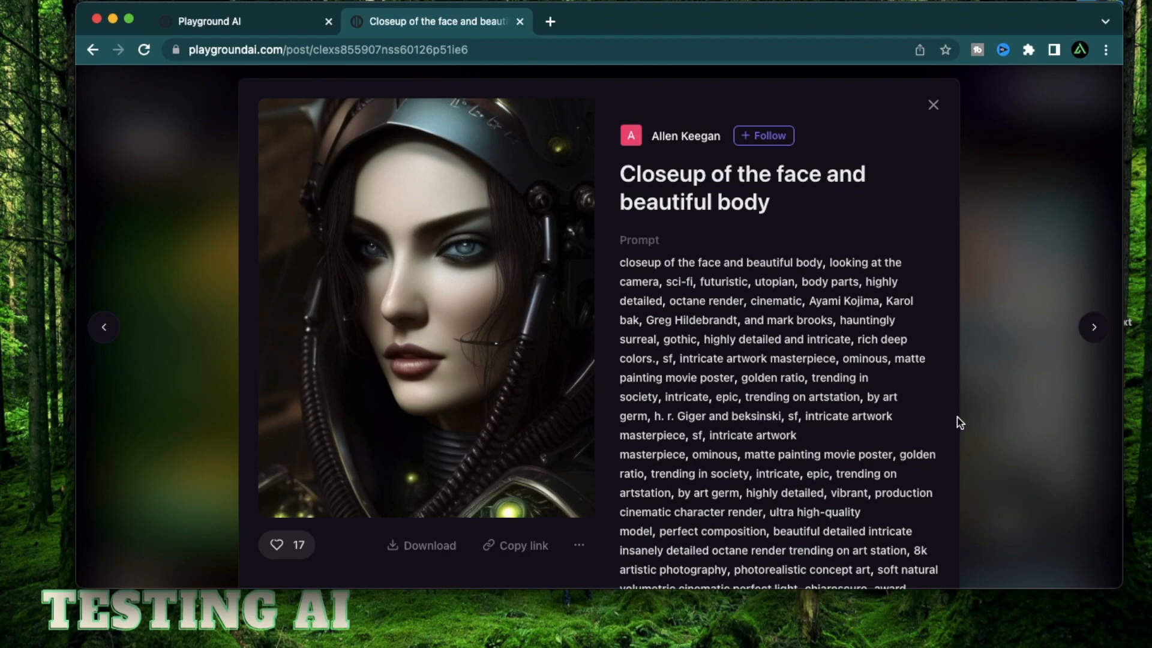
{"action": "scroll", "coordinate": [958, 423], "scroll_direction": "down", "scroll_amount": 3}
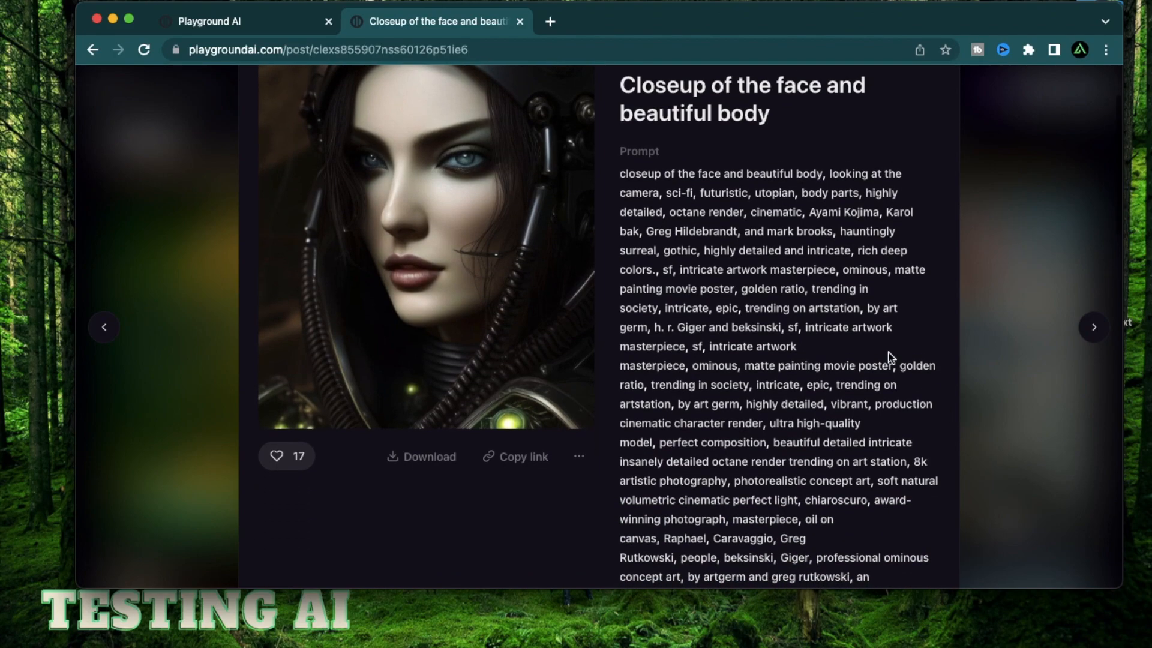
{"action": "scroll", "coordinate": [744, 309], "scroll_direction": "down", "scroll_amount": 4}
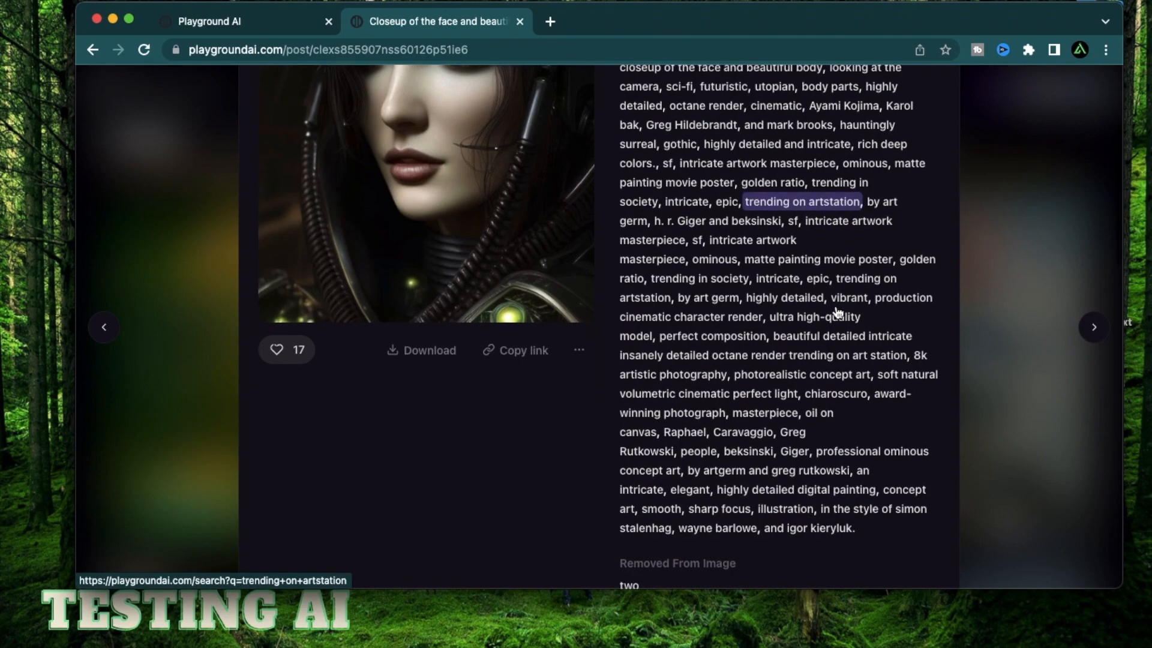
{"action": "scroll", "coordinate": [580, 413], "scroll_direction": "up", "scroll_amount": 2}
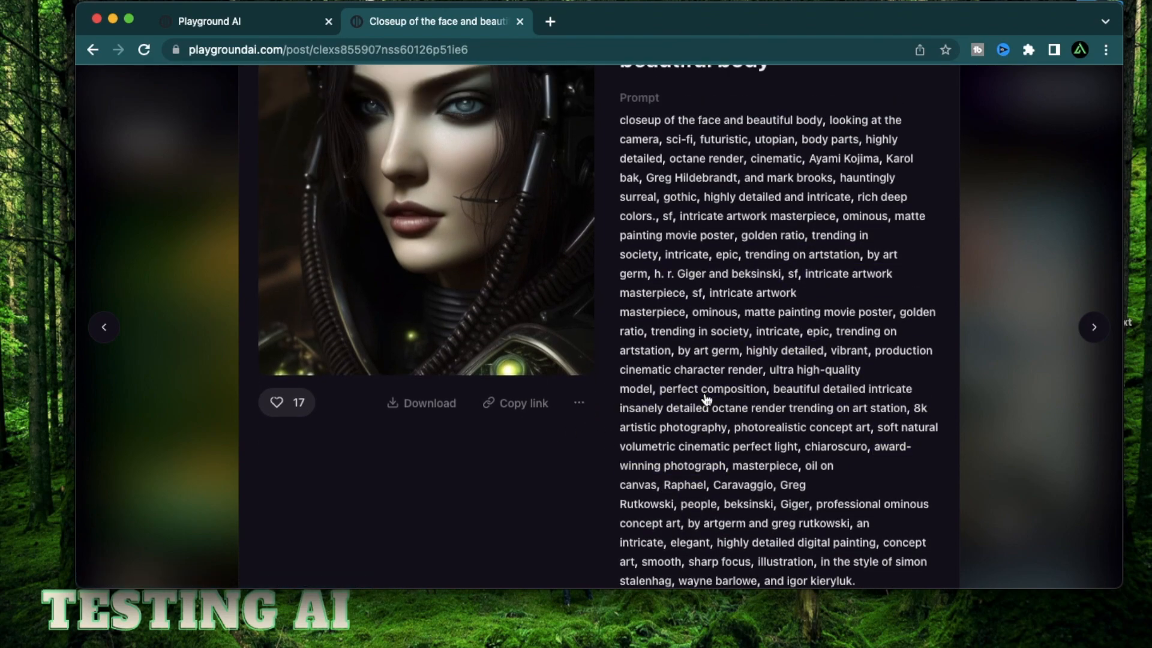
Step: Switch to the Prompt Generator for OpenAI's DALL-E 2 web page
{"action": "left_click", "coordinate": [252, 22]}
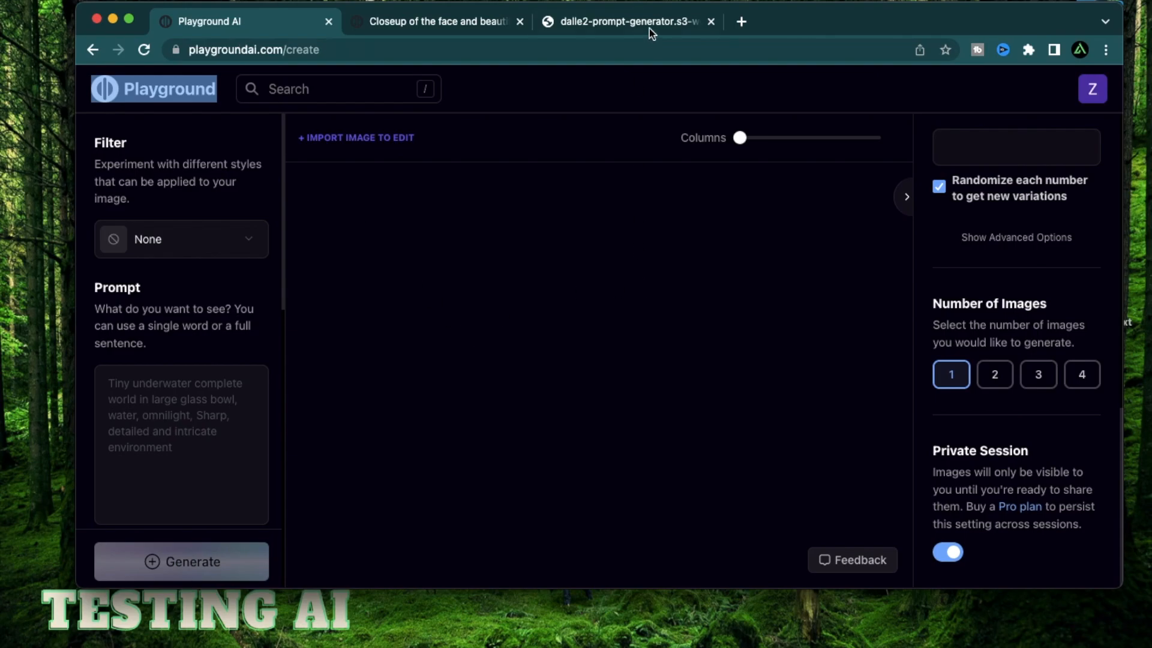
{"action": "left_click", "coordinate": [649, 28]}
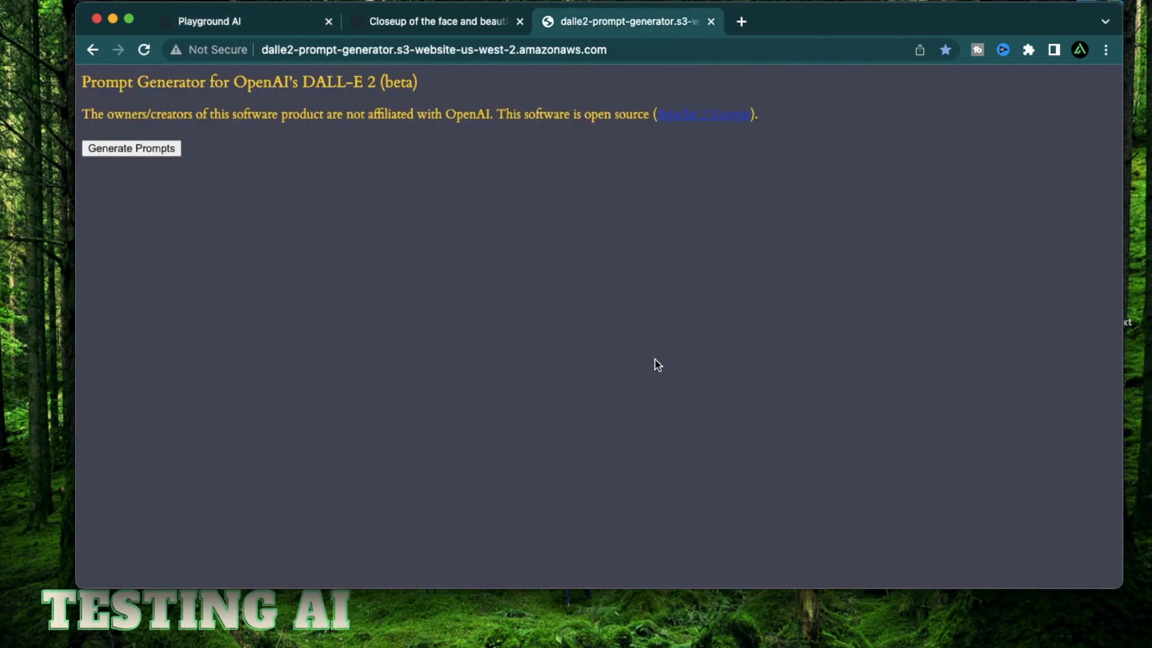
Step: Generate several fresh sets of random image prompts with the DALL-E 2 prompt generator
{"action": "left_click", "coordinate": [172, 151]}
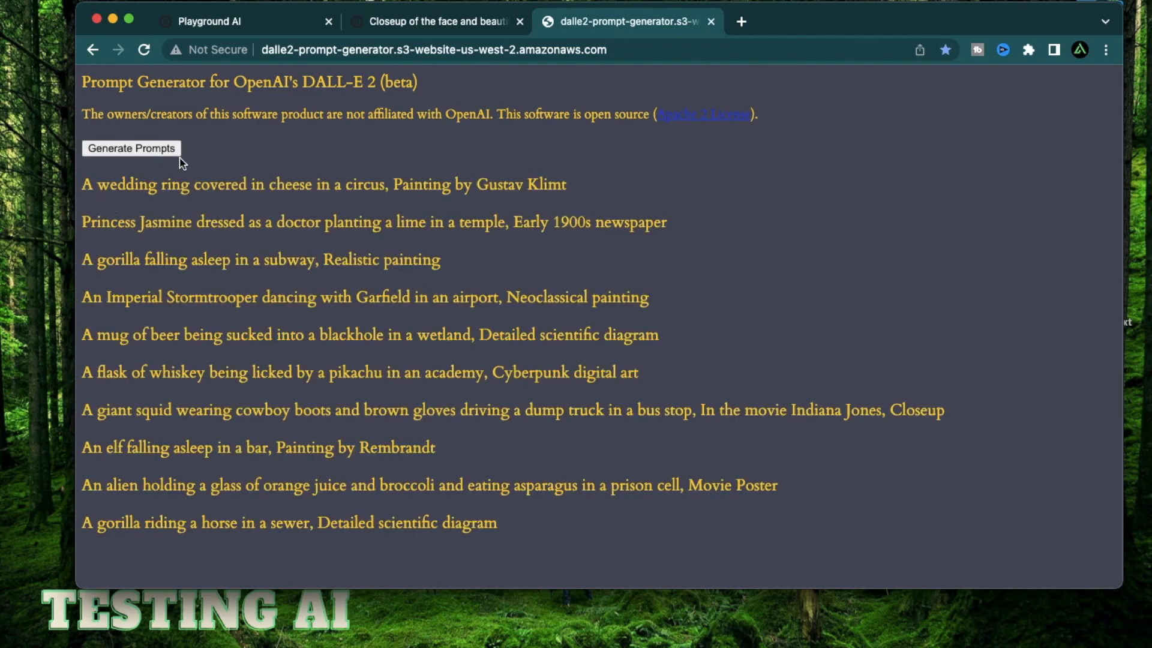
{"action": "left_click", "coordinate": [141, 151]}
{"action": "left_click", "coordinate": [141, 152]}
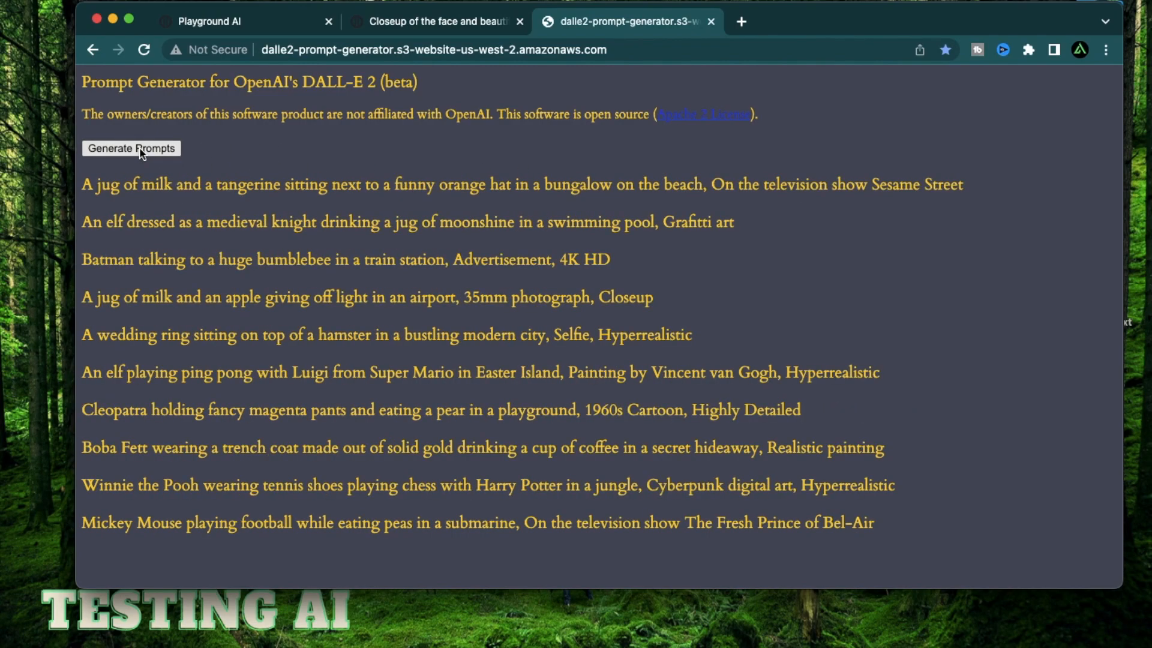
{"action": "left_click", "coordinate": [141, 151]}
{"action": "left_click", "coordinate": [141, 152]}
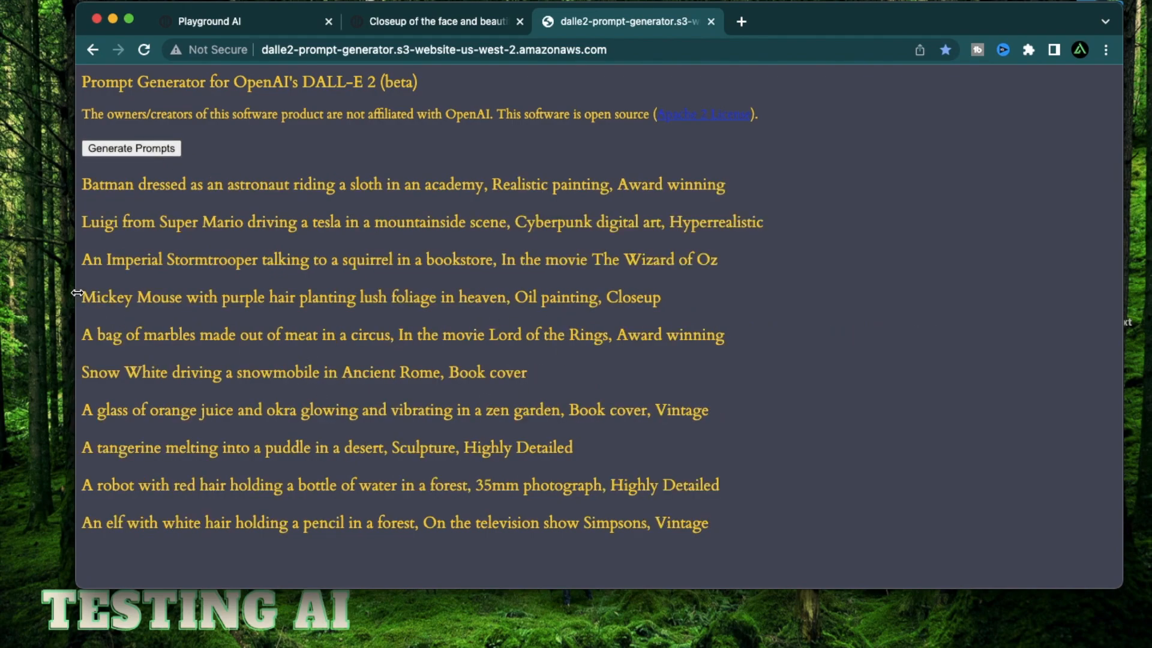
Step: Highlight the generated prompt "Mickey Mouse with purple hair planting lush foliage in heaven, Oil painting, Closeup" to examine its wording
{"action": "left_click_drag", "start_coordinate": [83, 296], "coordinate": [691, 297]}
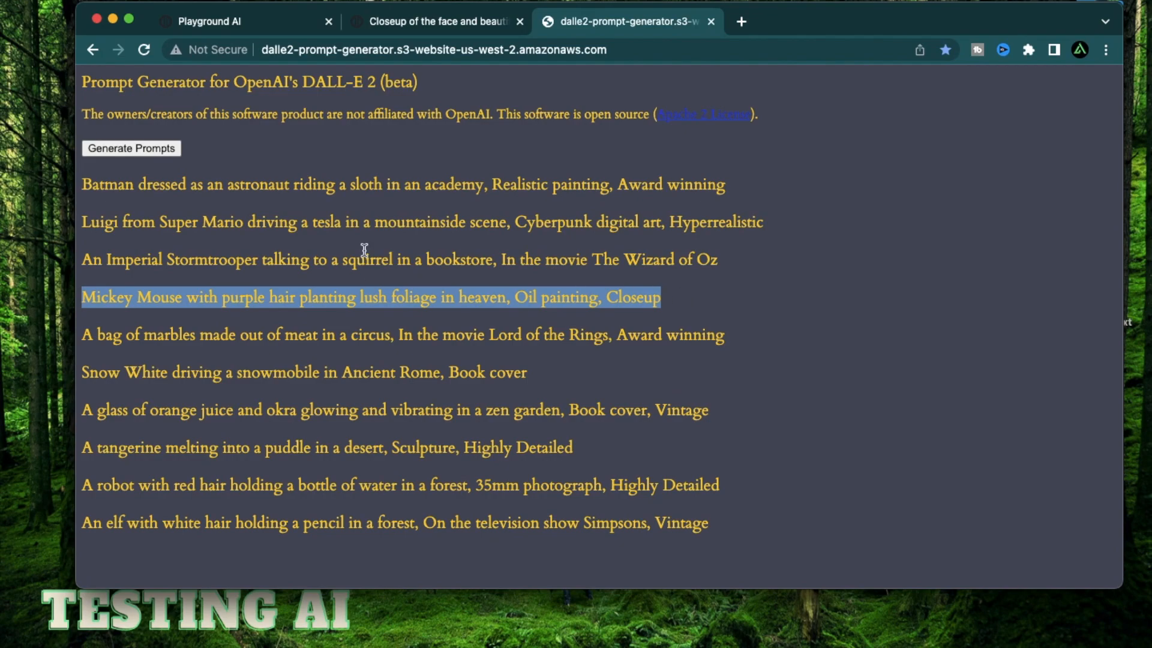
{"action": "left_click_drag", "start_coordinate": [84, 298], "coordinate": [709, 300]}
{"action": "left_click", "coordinate": [441, 410]}
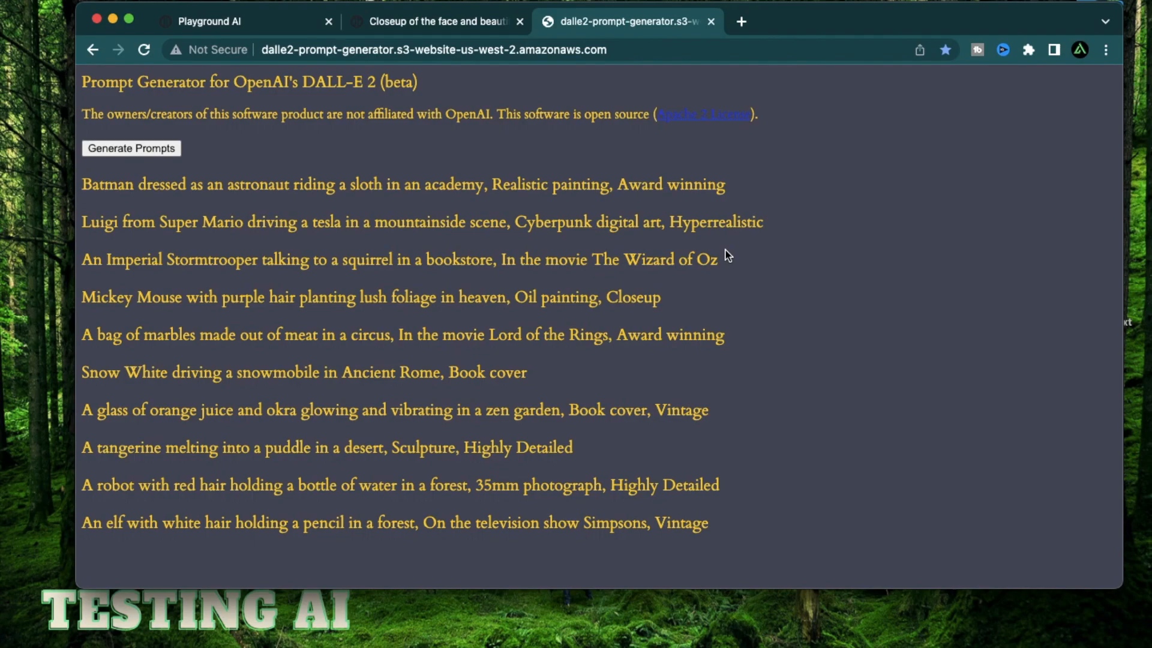
Step: Switch to the Playground AI create page and examine the generation settings and the Remove From Image exclusion list
{"action": "left_click", "coordinate": [282, 20]}
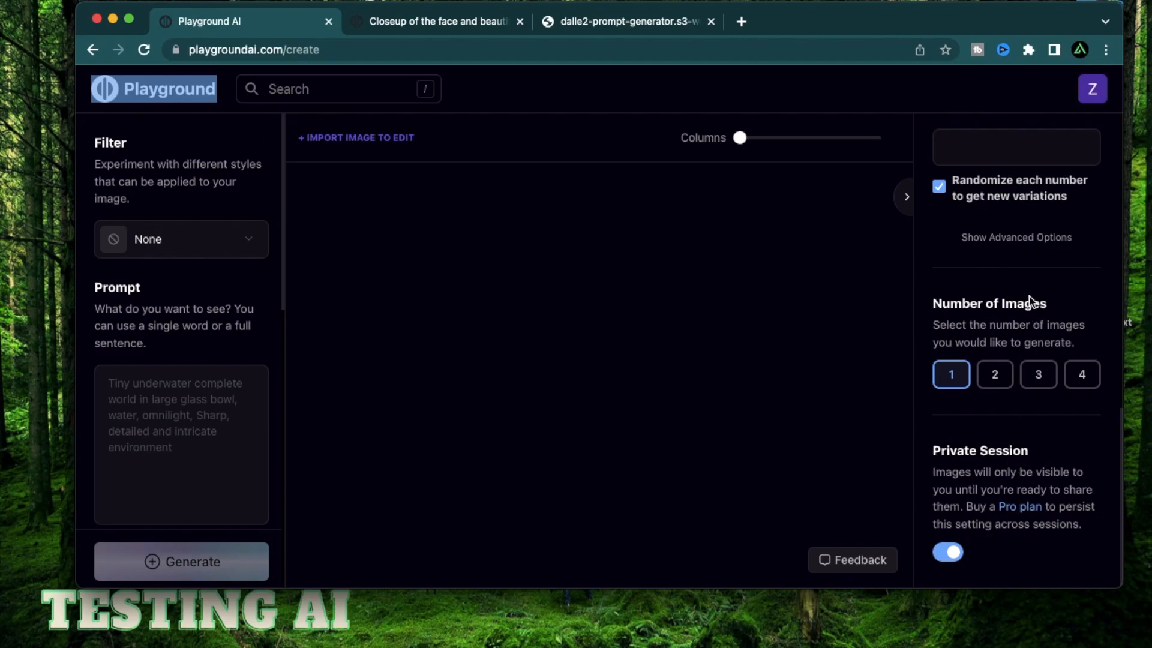
{"action": "scroll", "coordinate": [984, 339], "scroll_direction": "up", "scroll_amount": 5}
{"action": "scroll", "coordinate": [125, 316], "scroll_direction": "down", "scroll_amount": 5}
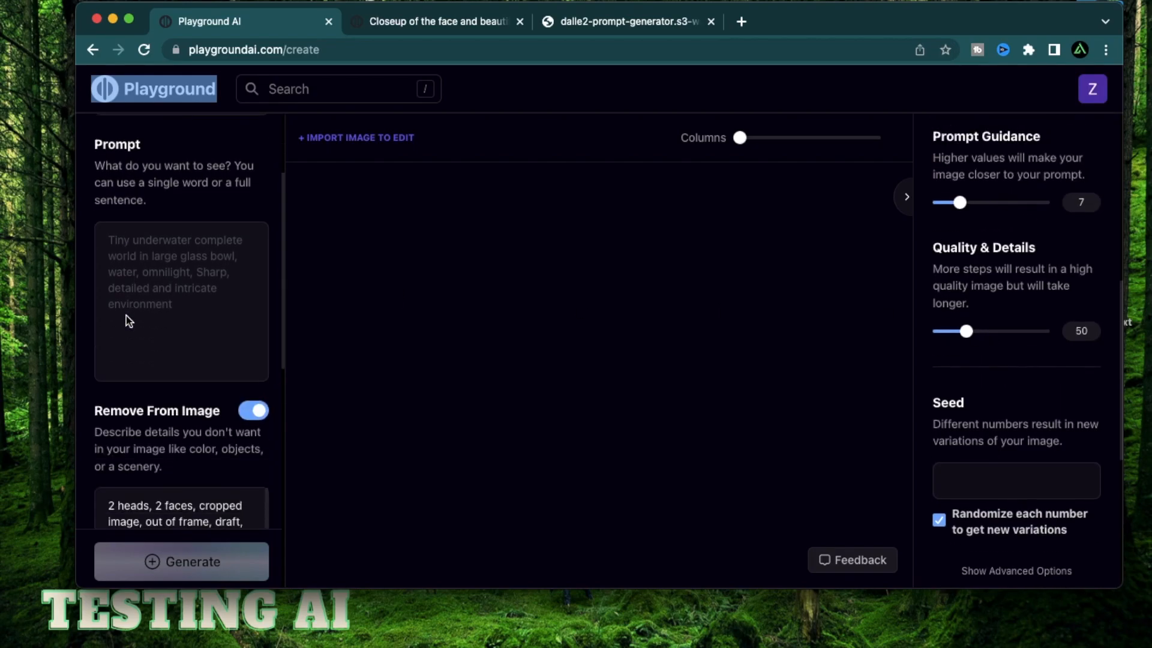
{"action": "scroll", "coordinate": [126, 315], "scroll_direction": "down", "scroll_amount": 6}
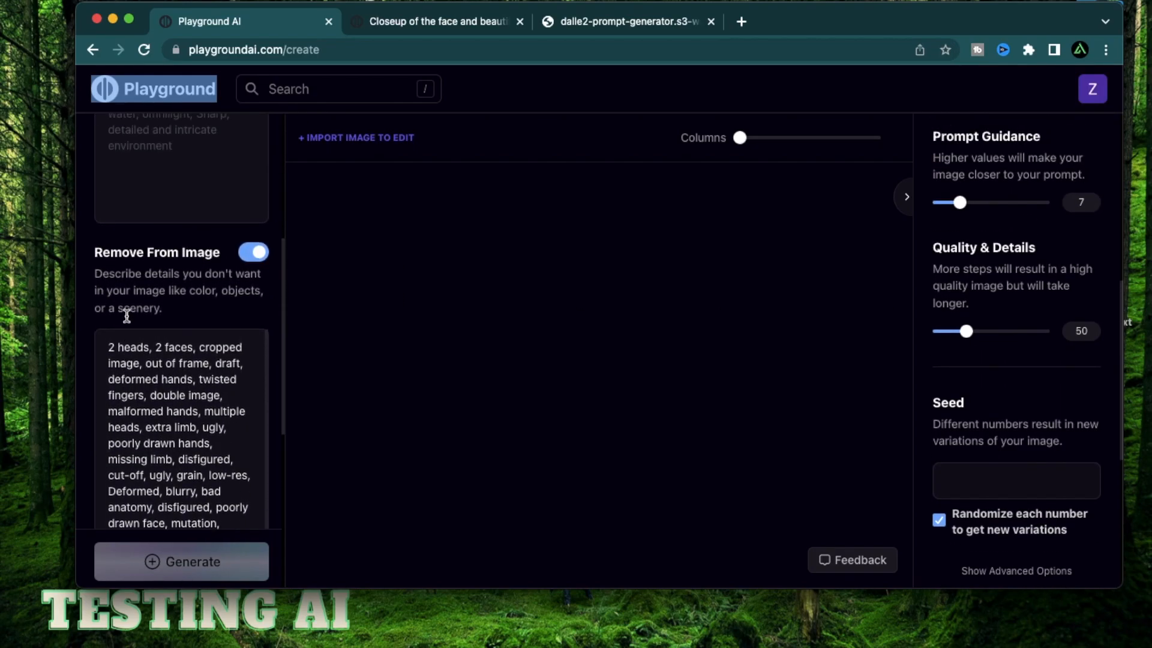
{"action": "left_click_drag", "start_coordinate": [107, 147], "coordinate": [231, 470]}
{"action": "scroll", "coordinate": [180, 300], "scroll_direction": "up", "scroll_amount": 1}
{"action": "left_click", "coordinate": [123, 185]}
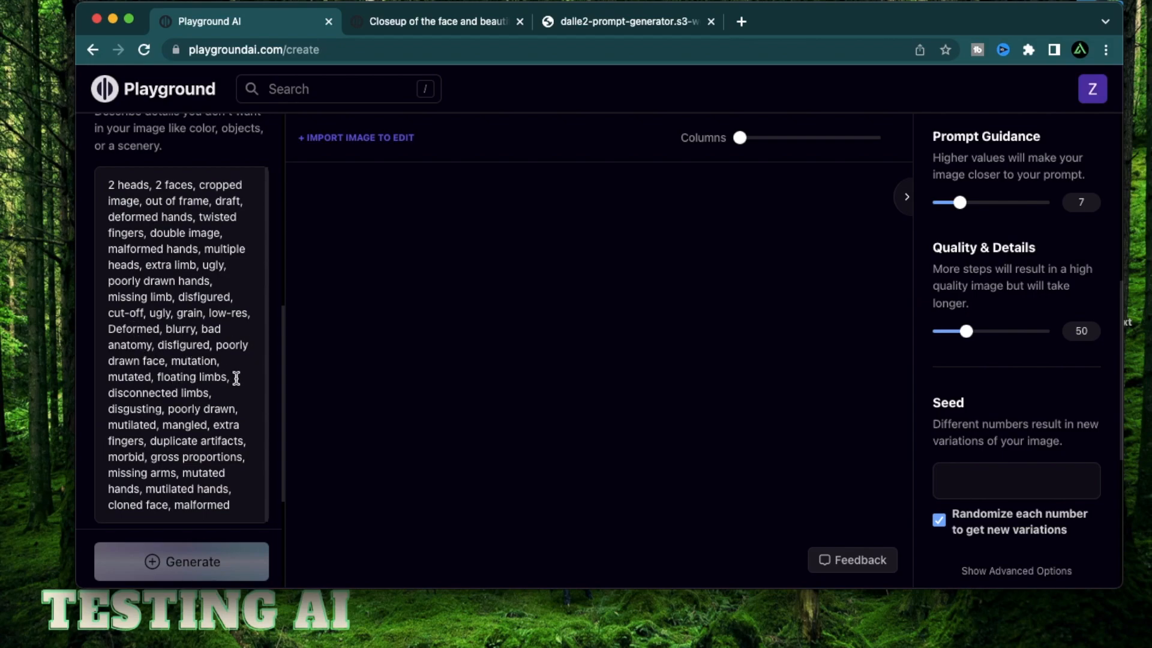
{"action": "scroll", "coordinate": [230, 284], "scroll_direction": "up", "scroll_amount": 1}
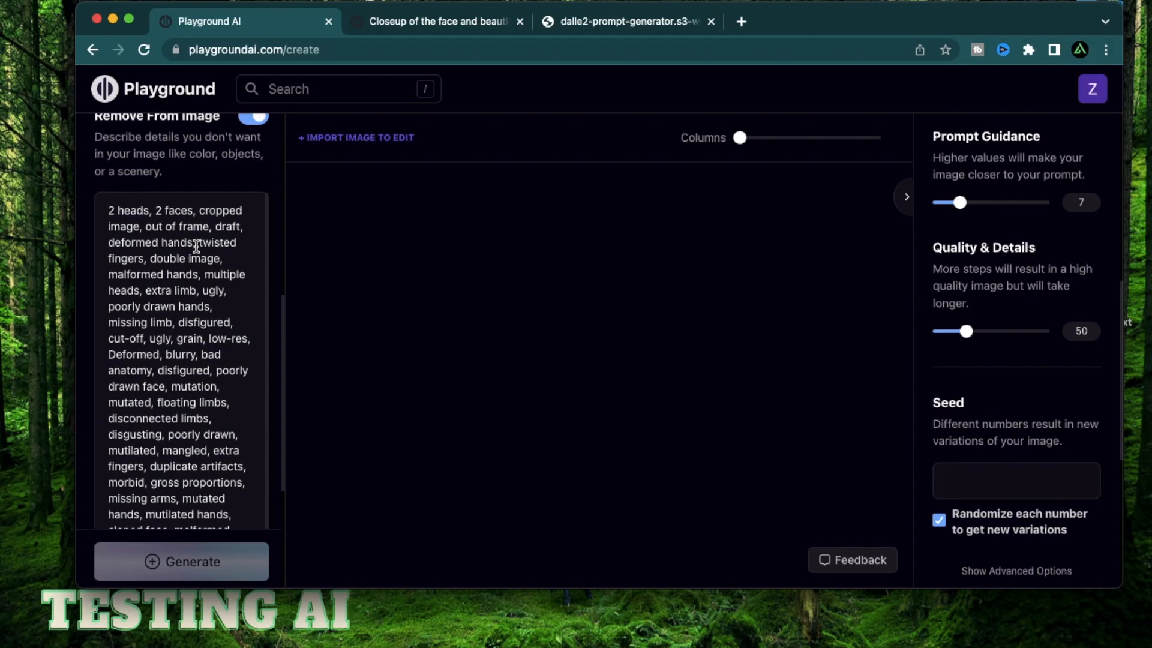
{"action": "scroll", "coordinate": [183, 384], "scroll_direction": "down", "scroll_amount": 1}
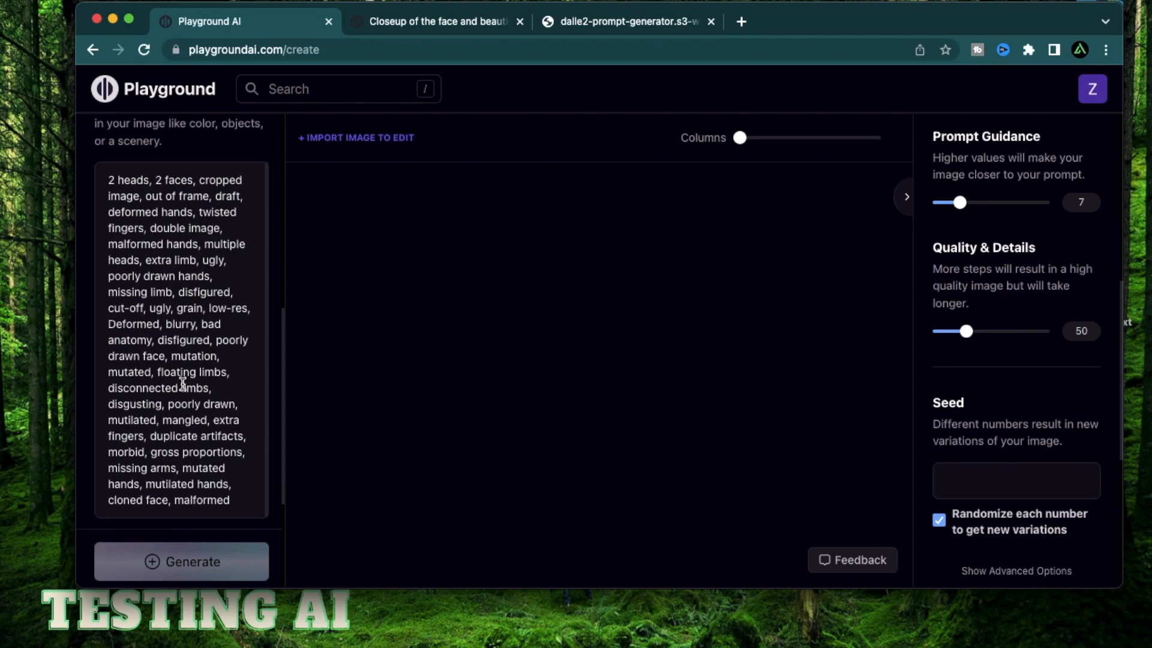
{"action": "scroll", "coordinate": [176, 275], "scroll_direction": "up", "scroll_amount": 2}
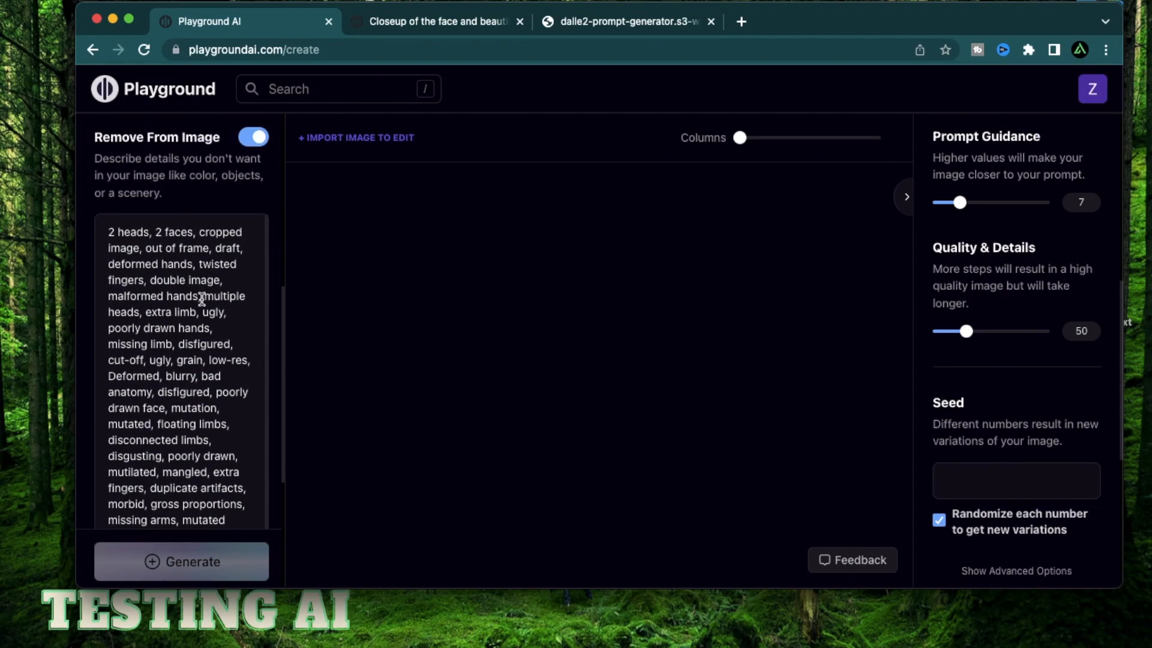
{"action": "scroll", "coordinate": [195, 295], "scroll_direction": "down", "scroll_amount": 1}
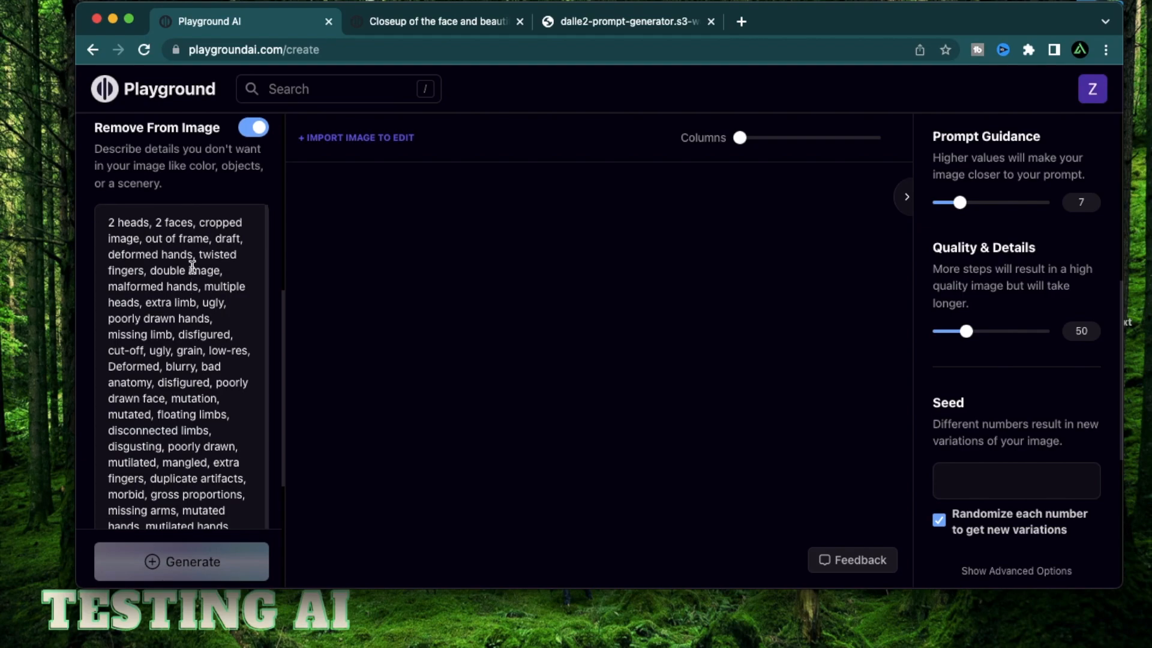
{"action": "scroll", "coordinate": [192, 266], "scroll_direction": "down", "scroll_amount": 2}
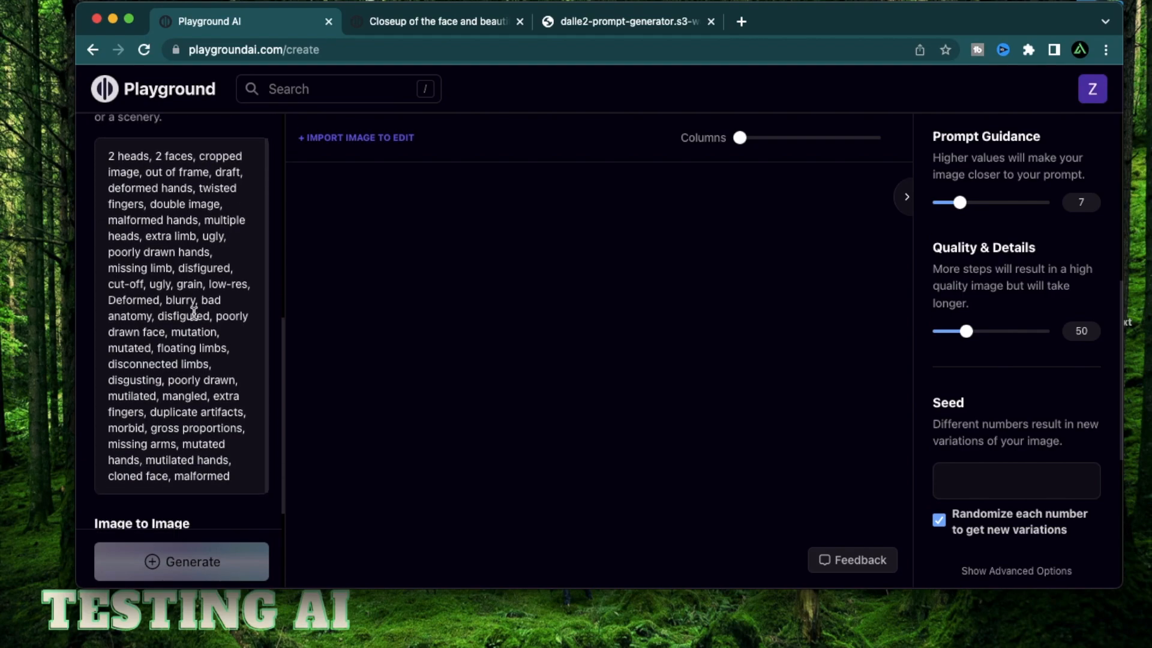
{"action": "scroll", "coordinate": [204, 309], "scroll_direction": "up", "scroll_amount": 10}
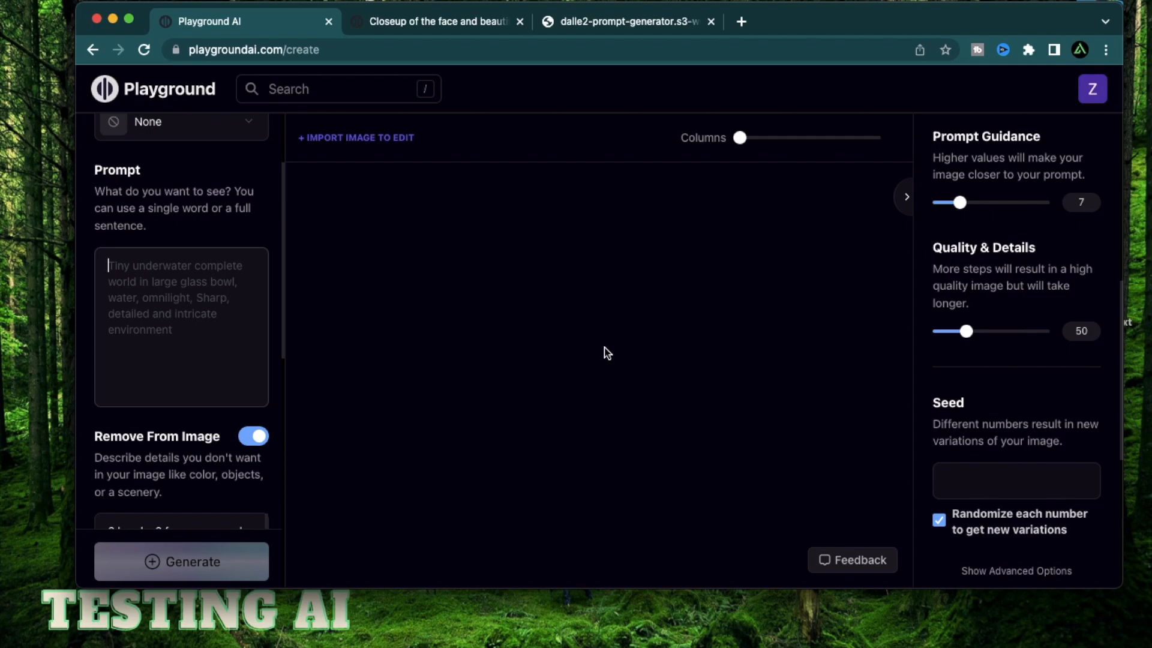
Step: Enter "mermaid" as the image prompt and generate an image from it
{"action": "left_click", "coordinate": [163, 377]}
{"action": "scroll", "coordinate": [208, 318], "scroll_direction": "up", "scroll_amount": 1}
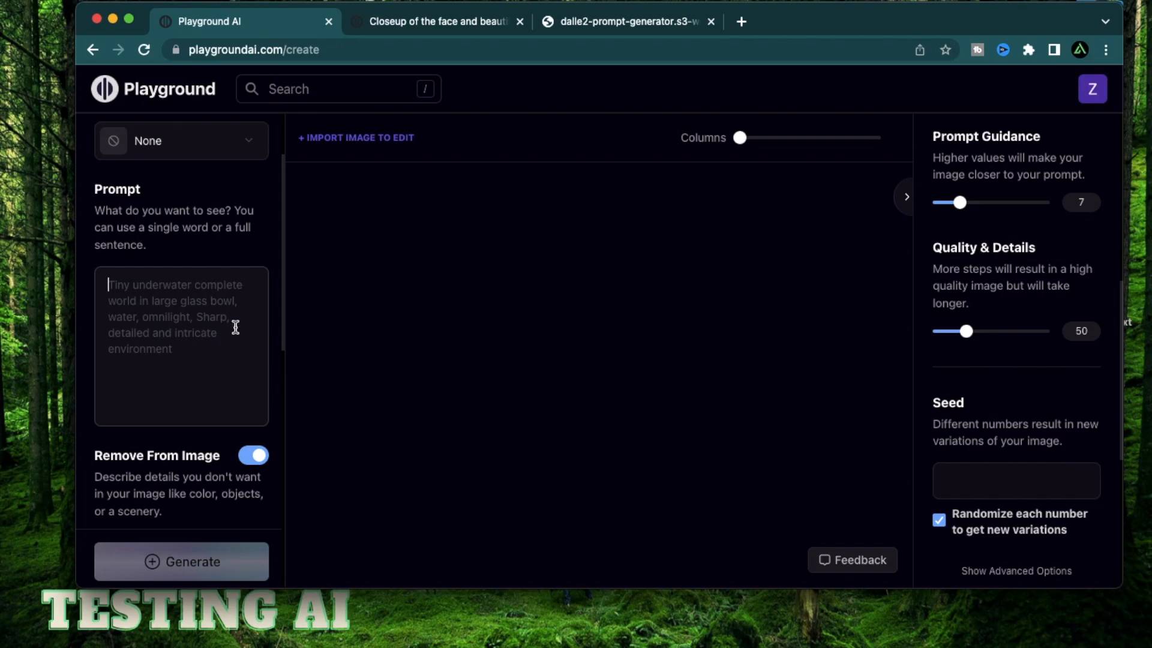
{"action": "type", "text": "mermaid"}
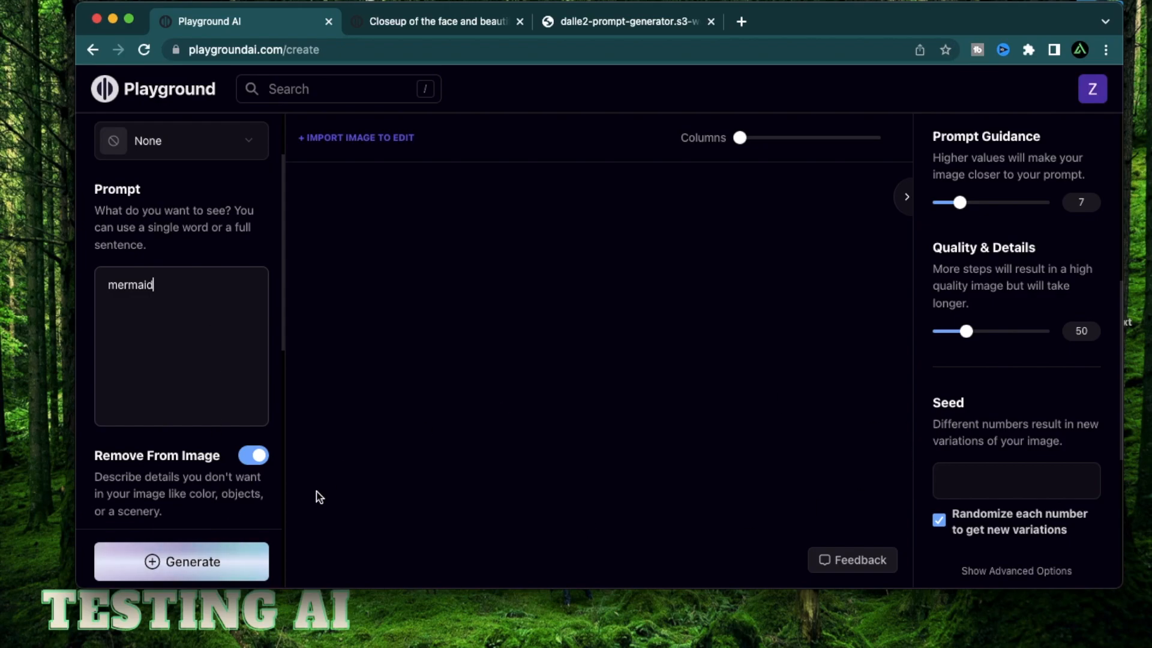
{"action": "left_click", "coordinate": [180, 561]}
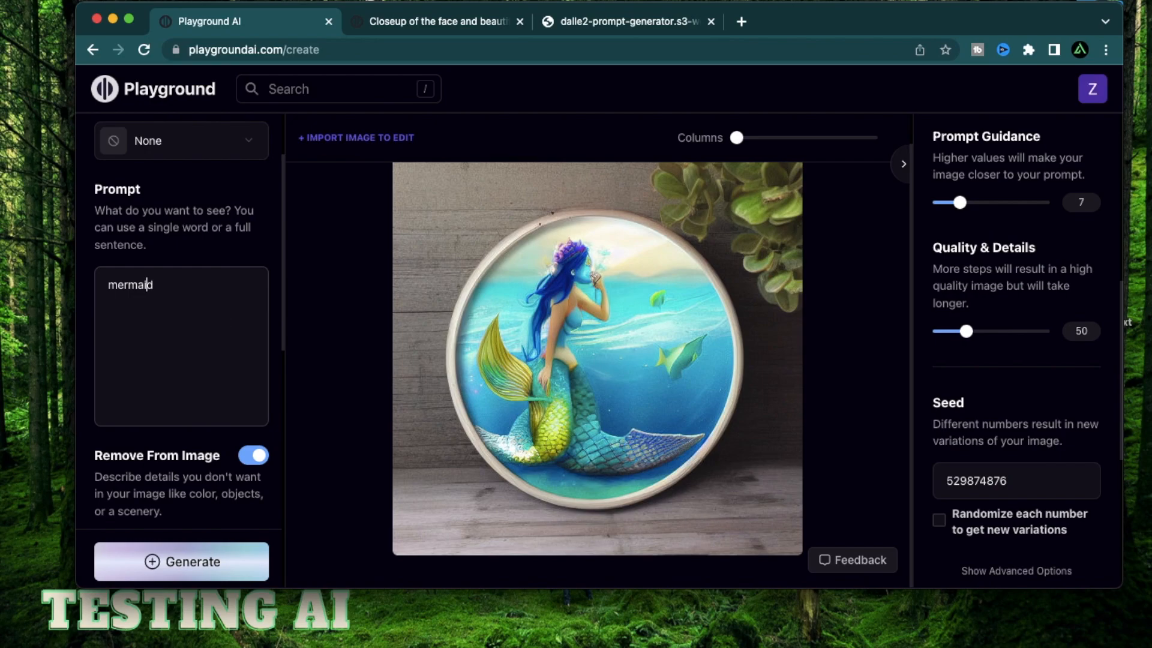
Step: Extend the prompt to "highly detailed portrait of a mermaid", generate an image and view it
{"action": "type", "text": "highly detailed "}
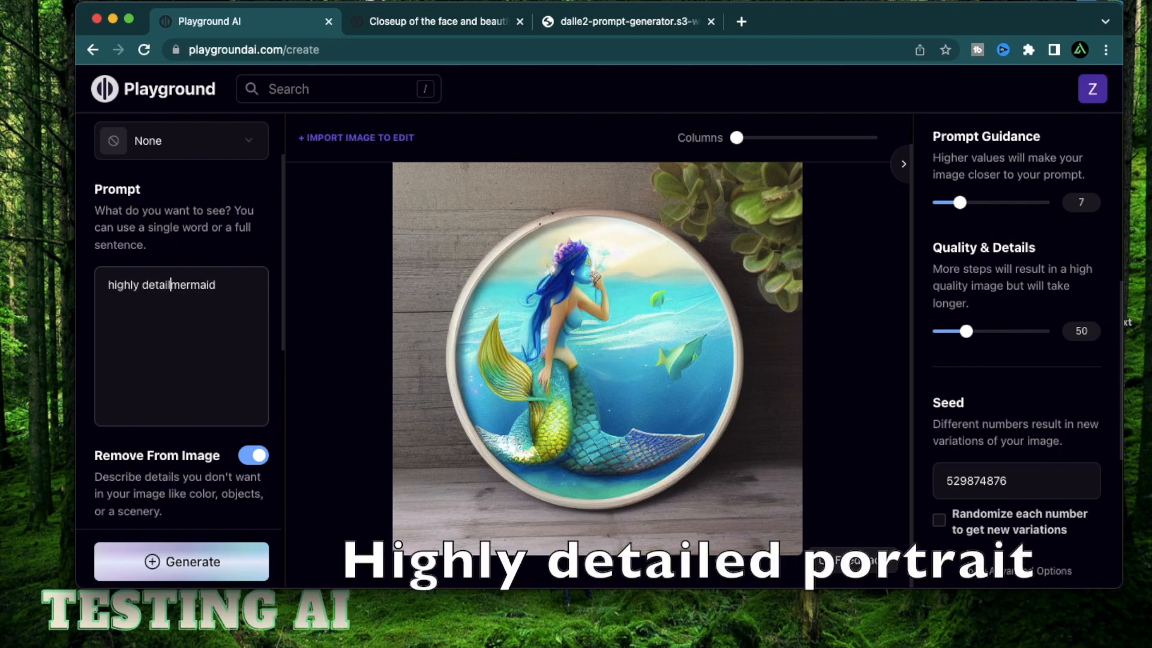
{"action": "type", "text": "portrait of "}
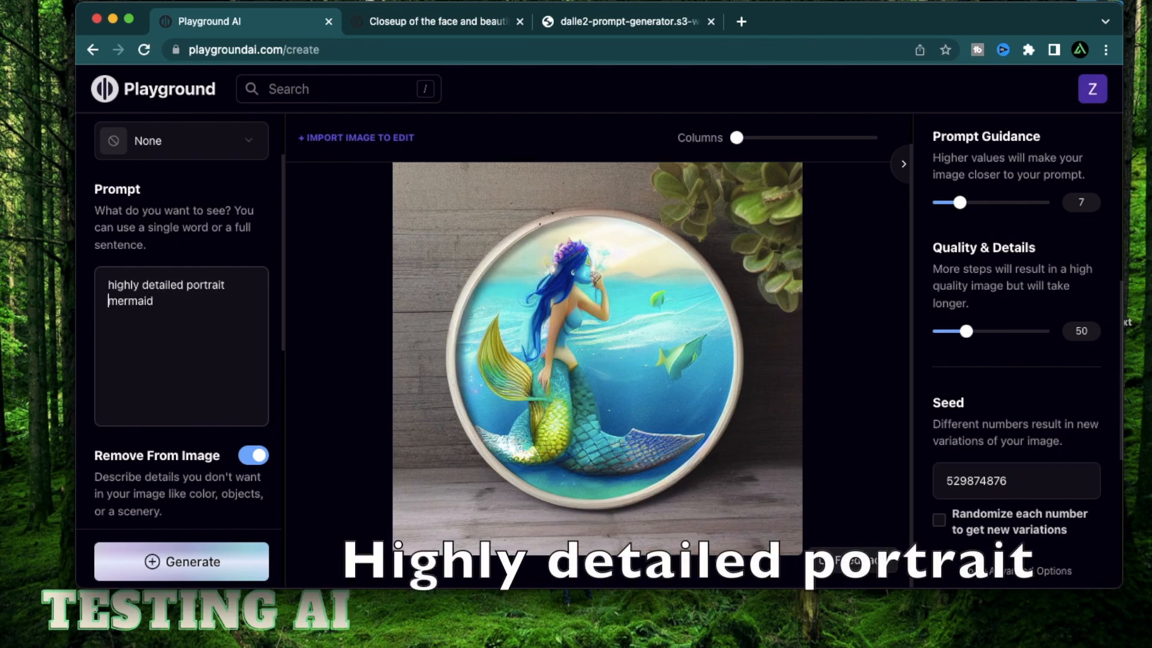
{"action": "type", "text": "a"}
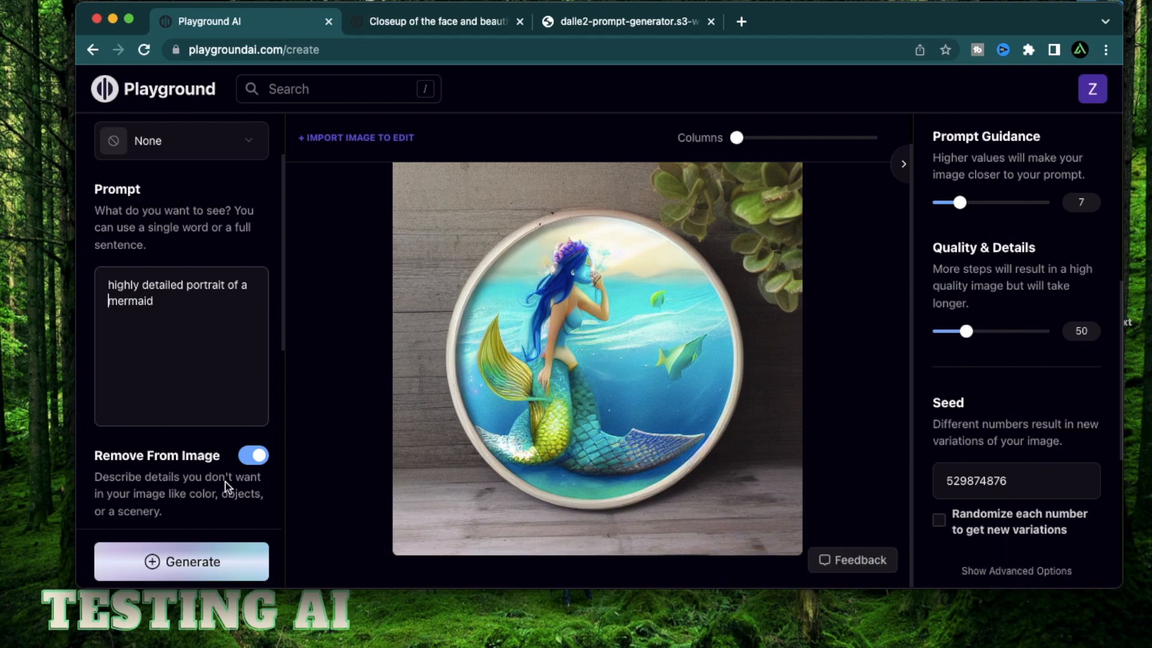
{"action": "key", "text": "super+Return"}
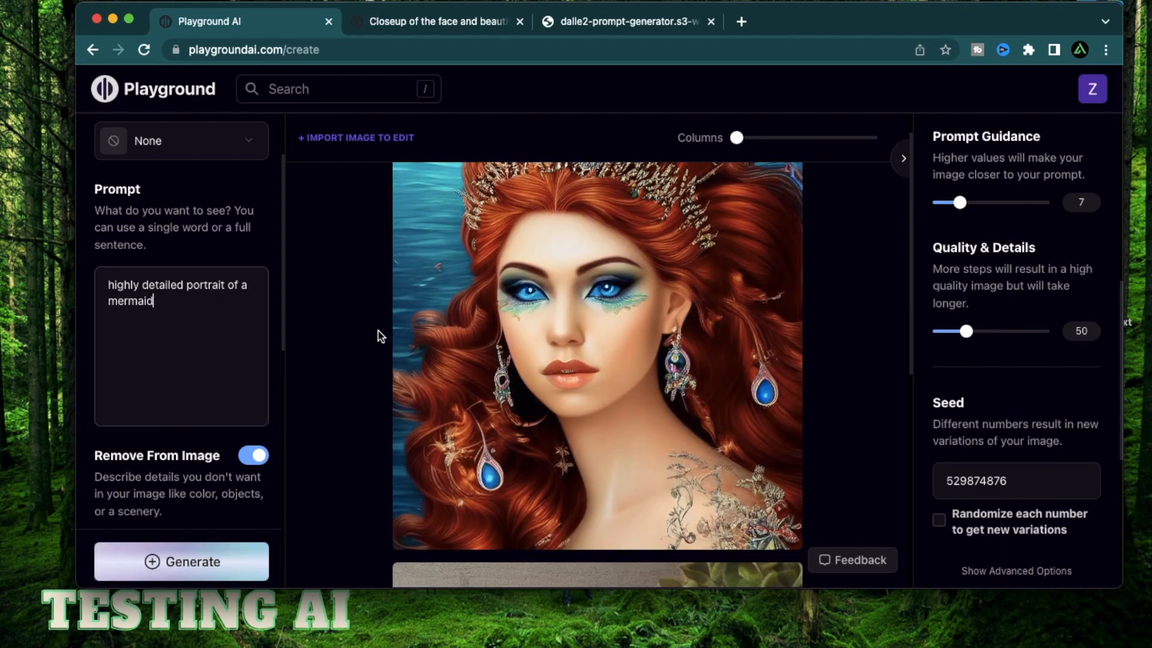
{"action": "mouse_move", "coordinate": [589, 249]}
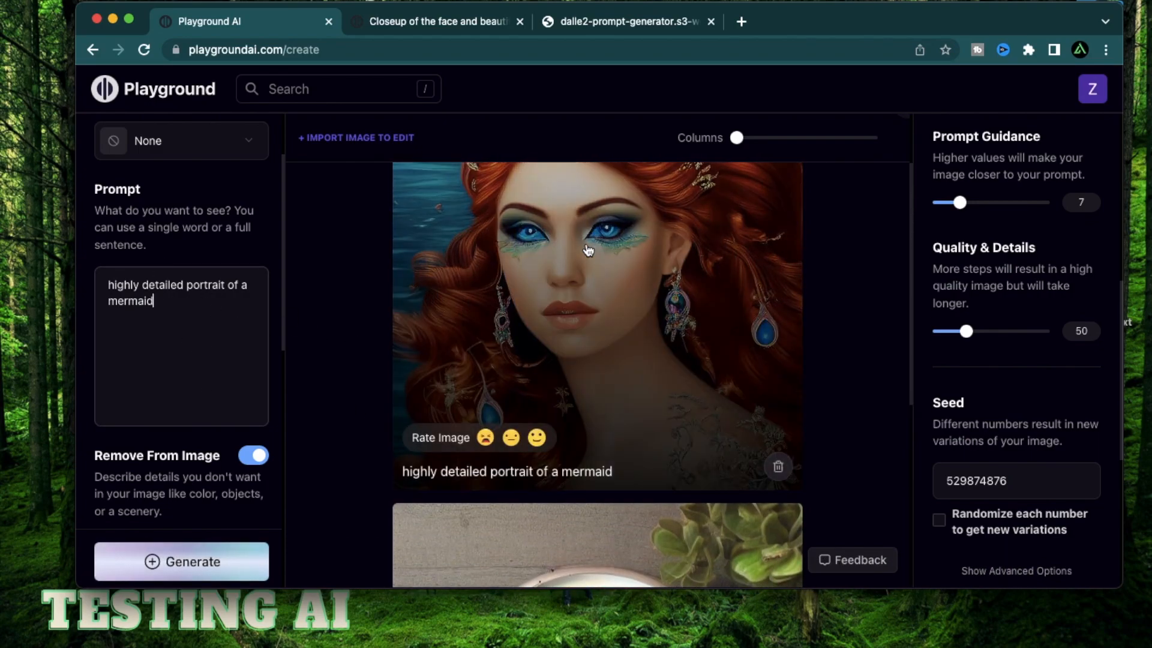
{"action": "scroll", "coordinate": [857, 414], "scroll_direction": "down", "scroll_amount": 2}
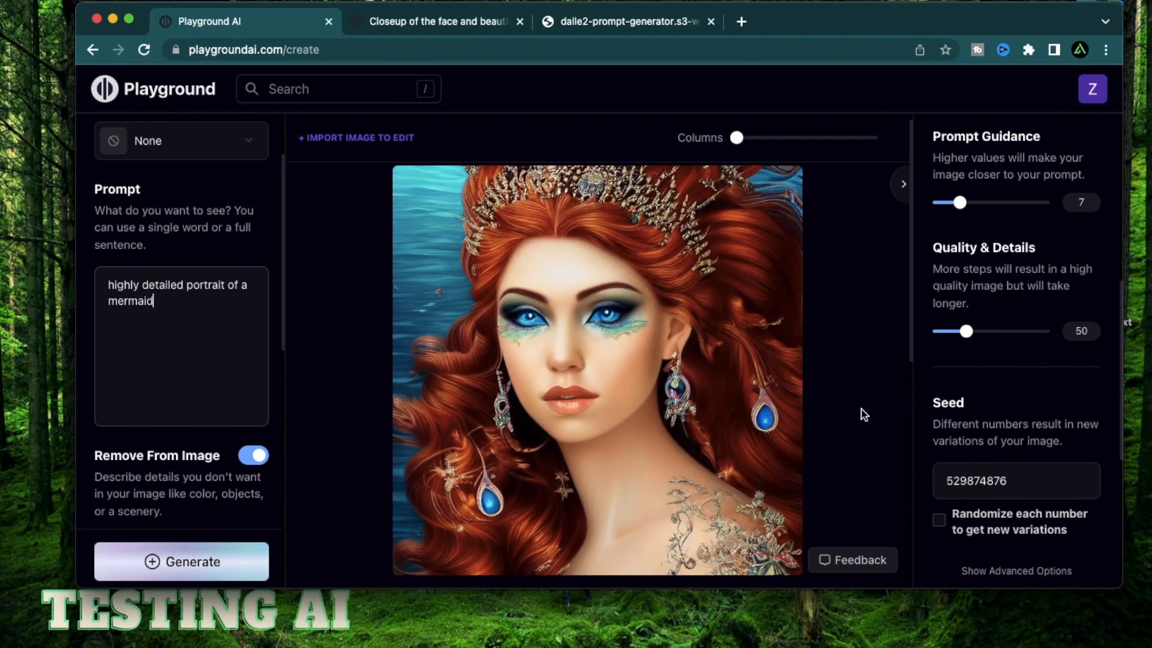
Step: Generate another image from the same mermaid portrait prompt and compare it with the earlier images
{"action": "left_click", "coordinate": [234, 340]}
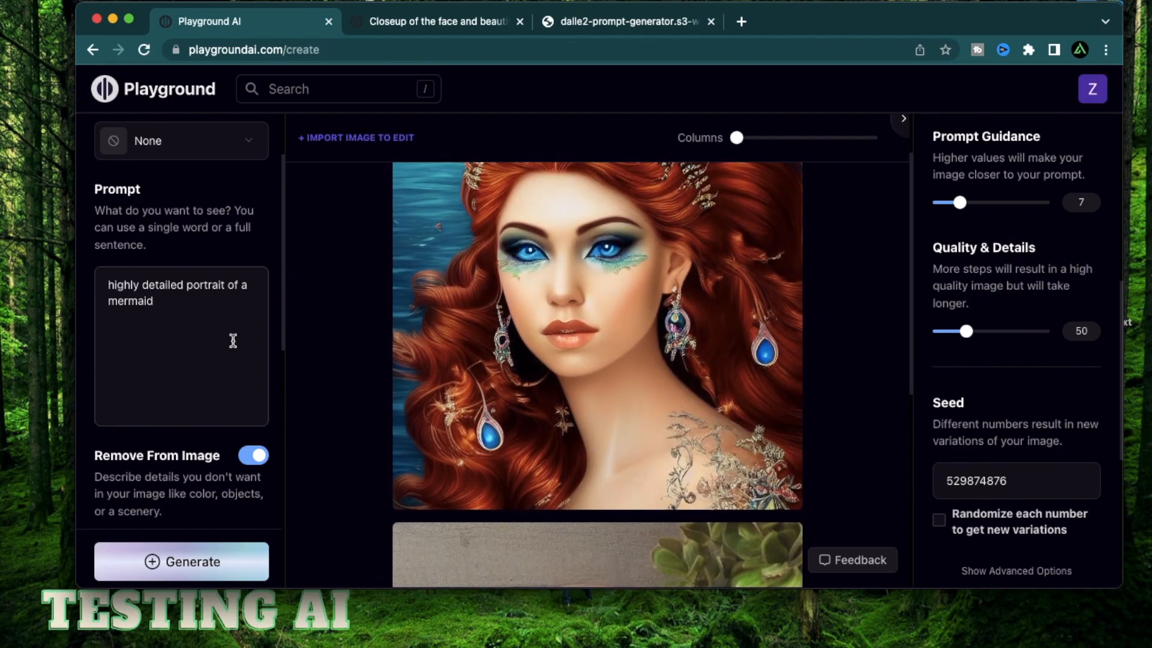
{"action": "left_click", "coordinate": [213, 552]}
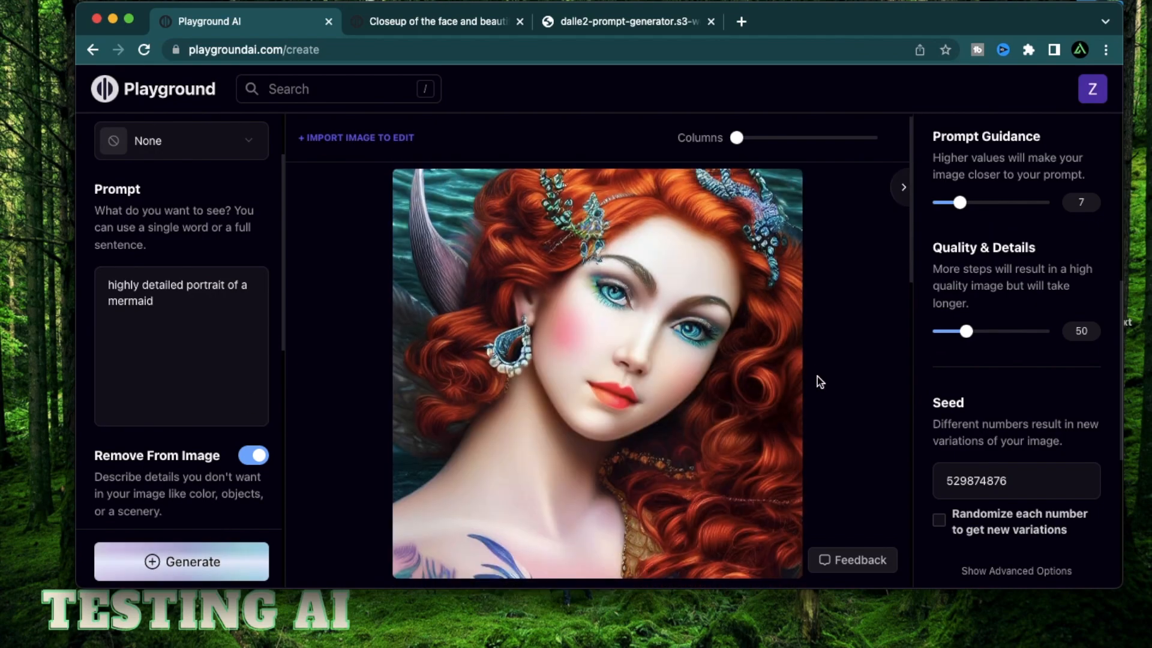
{"action": "scroll", "coordinate": [817, 376], "scroll_direction": "down", "scroll_amount": 5}
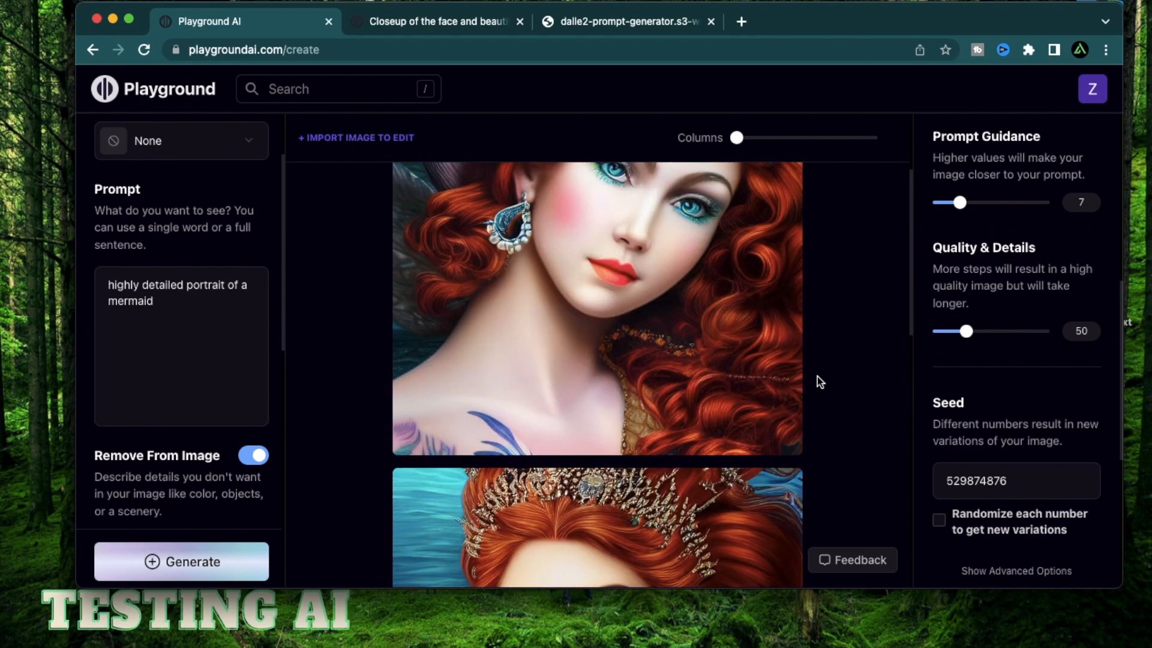
{"action": "scroll", "coordinate": [816, 377], "scroll_direction": "down", "scroll_amount": 7}
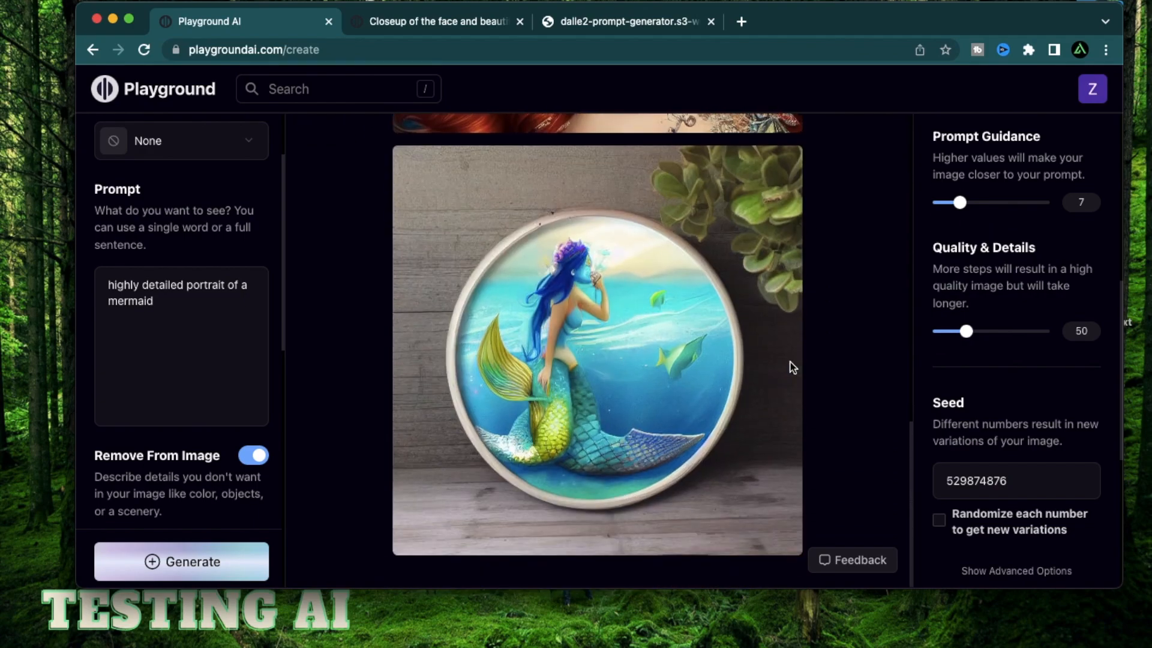
{"action": "scroll", "coordinate": [422, 376], "scroll_direction": "up", "scroll_amount": 12}
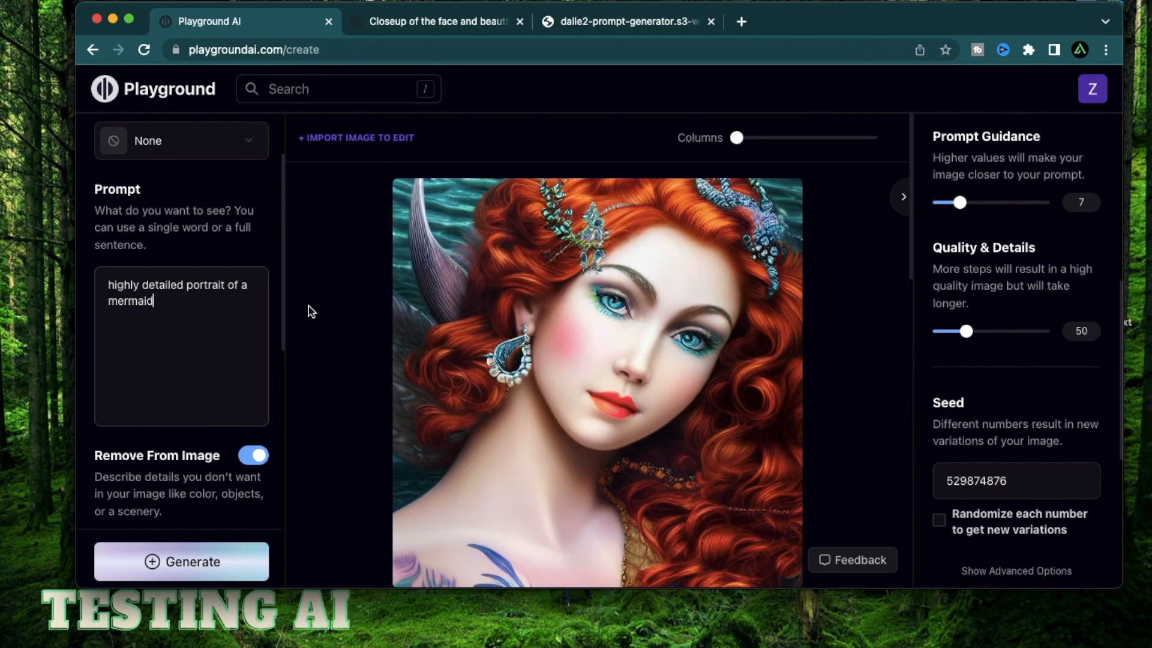
Step: Shorten the prompt to "a mermaid" and generate a new image
{"action": "left_click_drag", "start_coordinate": [246, 283], "coordinate": [98, 285]}
{"action": "key", "text": "BackSpace"}
{"action": "type", "text": "a"}
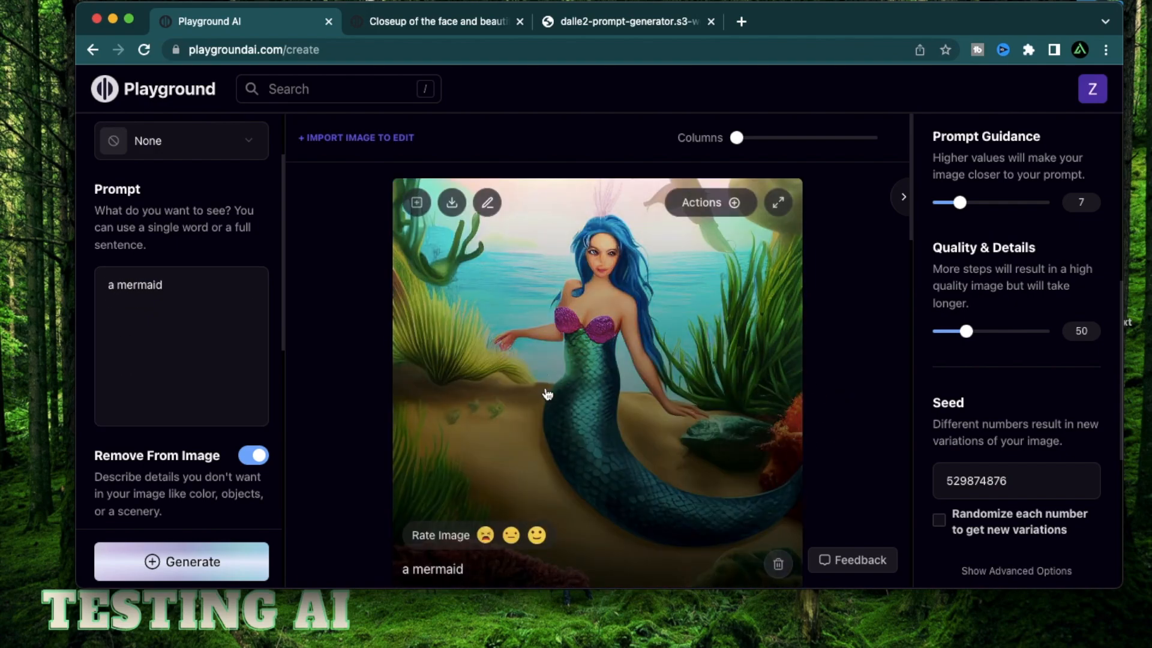
{"action": "mouse_move", "coordinate": [767, 412]}
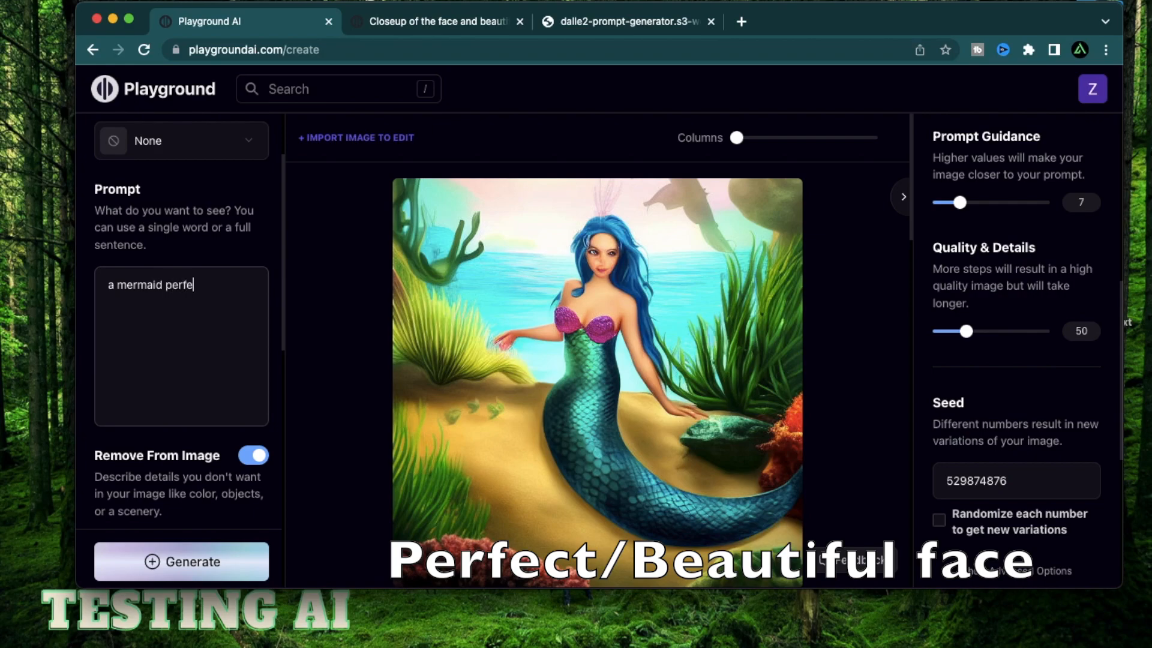
Step: Change the prompt to "mermaid with a perfect face", generate an image and compare it with the previous mermaid
{"action": "left_click", "coordinate": [117, 285]}
{"action": "key", "text": "BackSpace"}
{"action": "key", "text": "BackSpace"}
{"action": "left_click", "coordinate": [158, 284]}
{"action": "type", "text": "with a"}
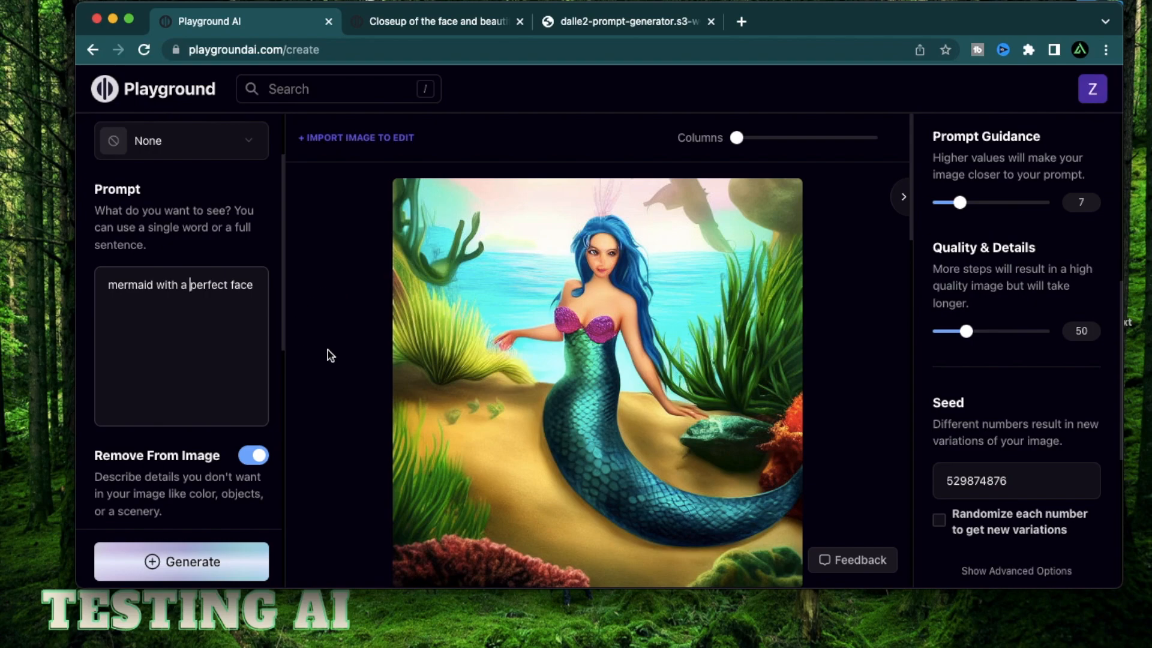
{"action": "mouse_move", "coordinate": [676, 295]}
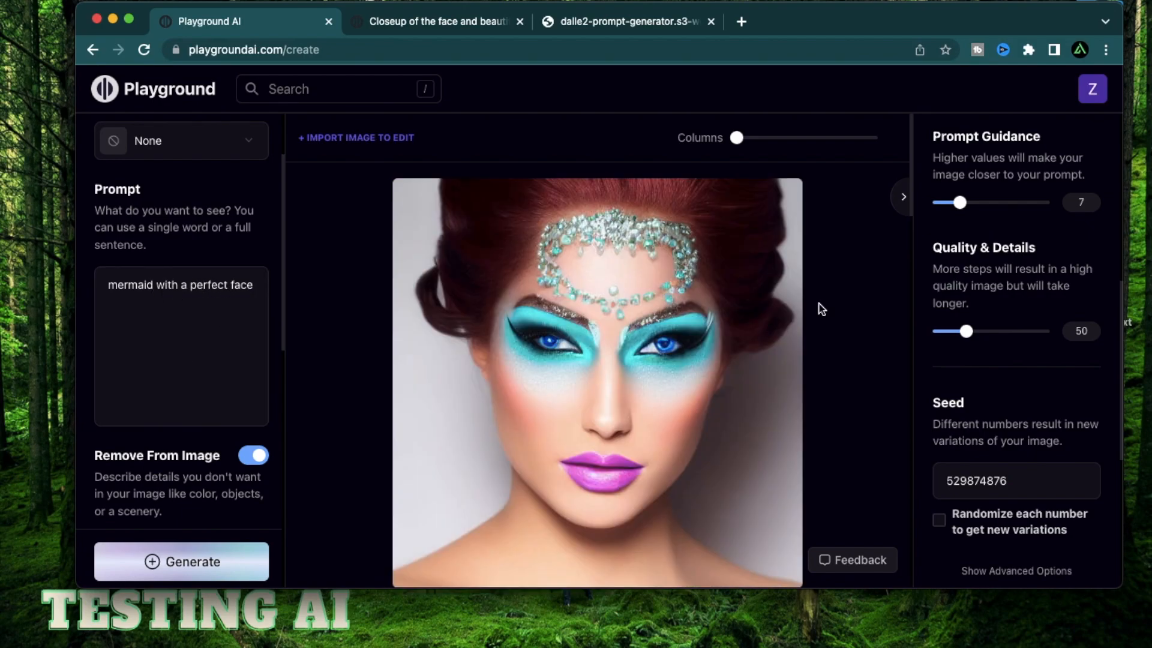
{"action": "scroll", "coordinate": [820, 309], "scroll_direction": "down", "scroll_amount": 7}
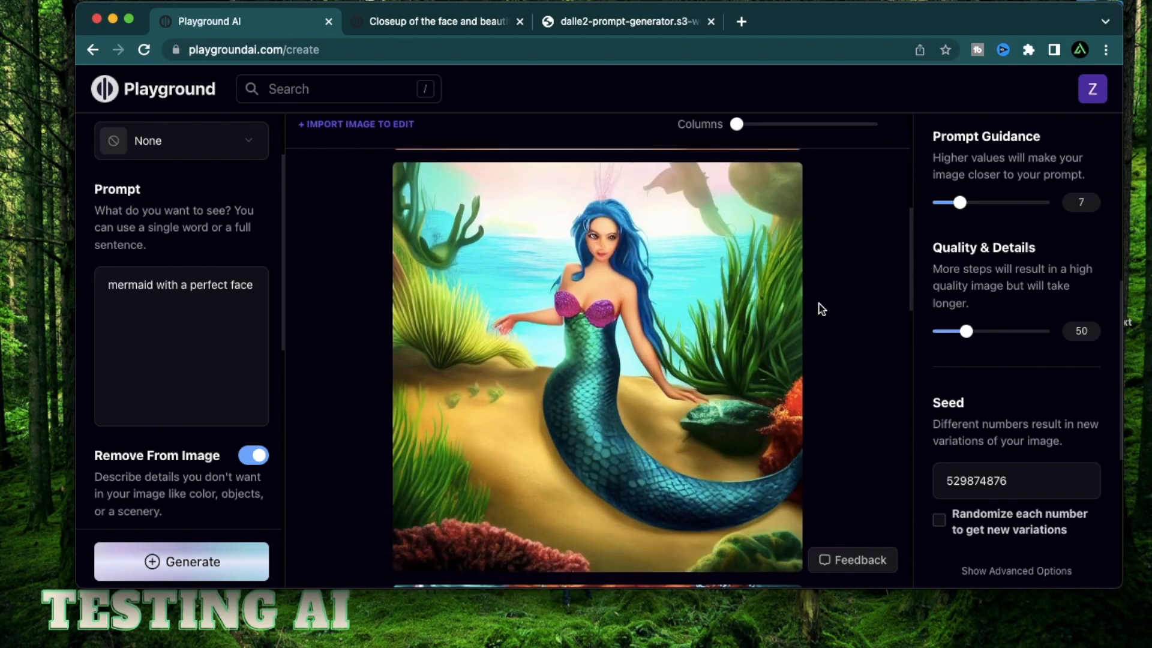
{"action": "scroll", "coordinate": [831, 258], "scroll_direction": "up", "scroll_amount": 7}
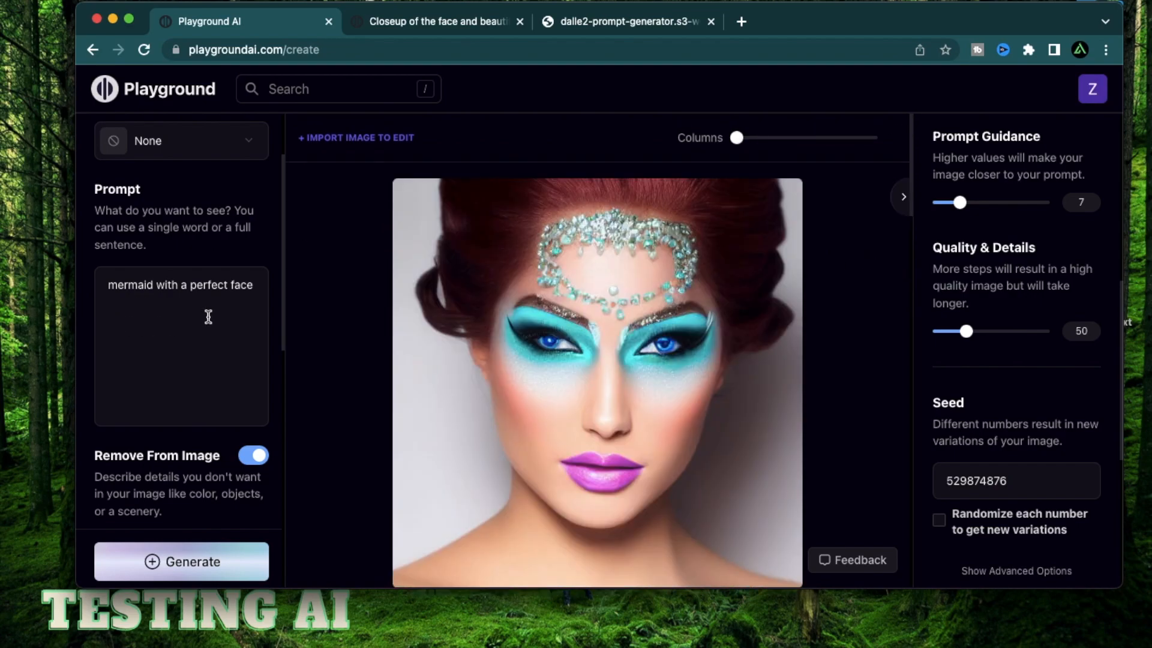
Step: Change the prompt to "mermaid with a beautiful face" and generate a new image
{"action": "left_click_drag", "start_coordinate": [190, 285], "coordinate": [298, 292]}
{"action": "left_click", "coordinate": [331, 286]}
{"action": "left_click", "coordinate": [230, 310]}
{"action": "key", "text": "BackSpace"}
{"action": "key", "text": "BackSpace"}
{"action": "key", "text": "BackSpace"}
{"action": "key", "text": "BackSpace"}
{"action": "key", "text": "BackSpace"}
{"action": "key", "text": "BackSpace"}
{"action": "key", "text": "BackSpace"}
{"action": "type", "text": "beautiful"}
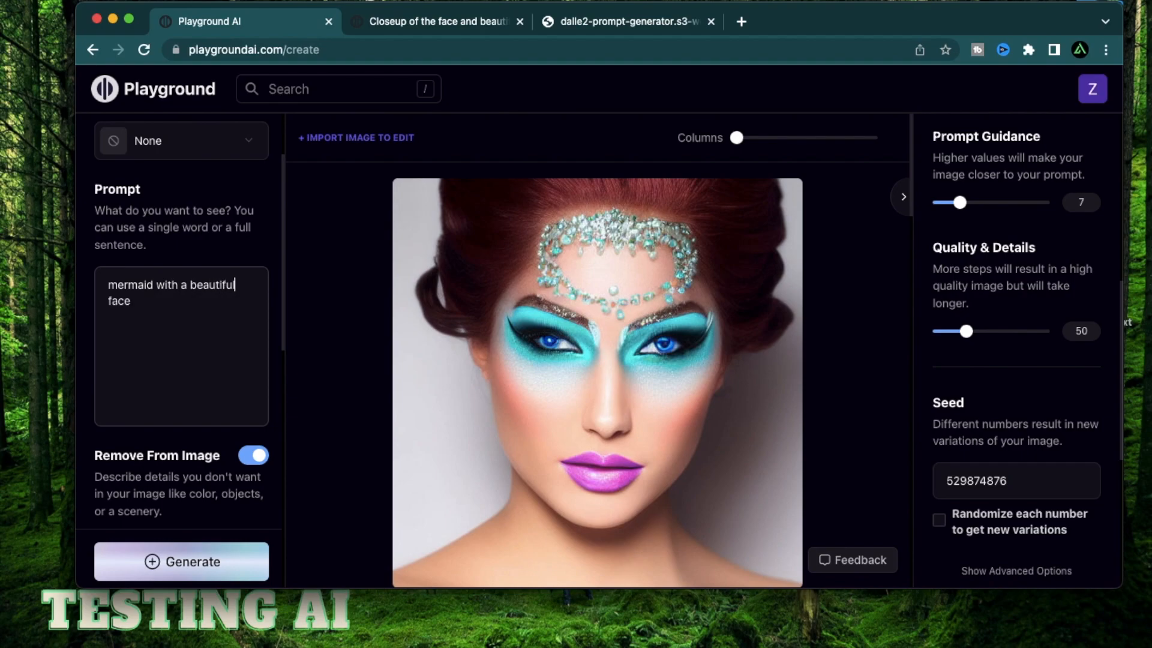
{"action": "left_click", "coordinate": [179, 564]}
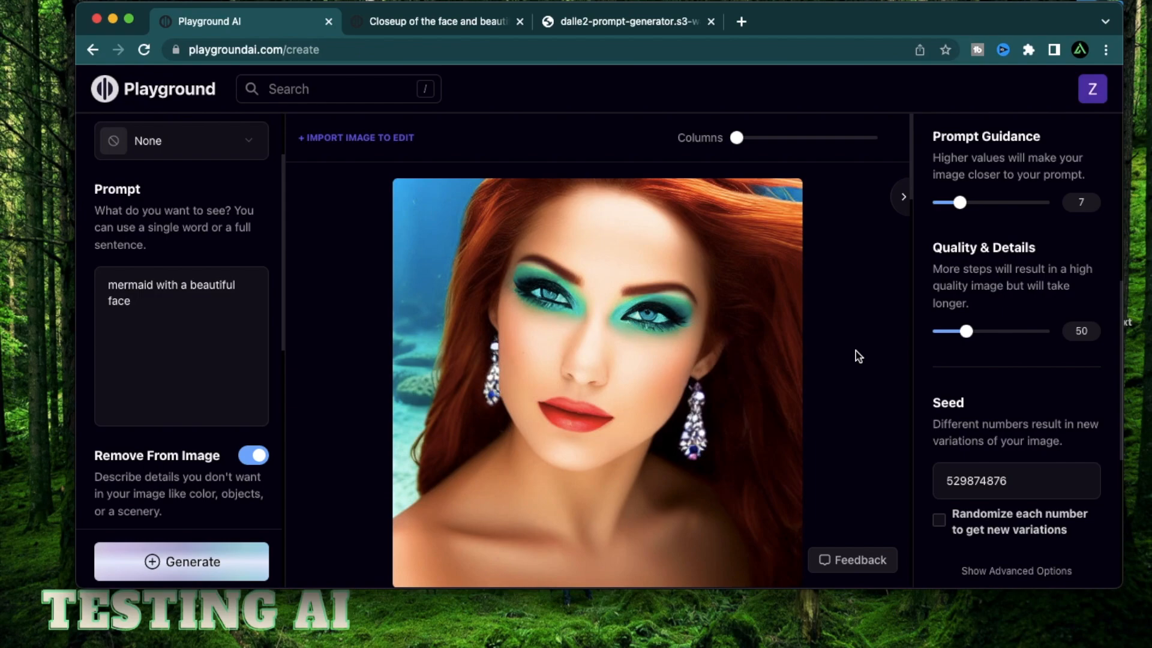
Step: Compare the beautiful-face mermaid image with the perfect-face image generated before it
{"action": "scroll", "coordinate": [856, 351], "scroll_direction": "down", "scroll_amount": 10}
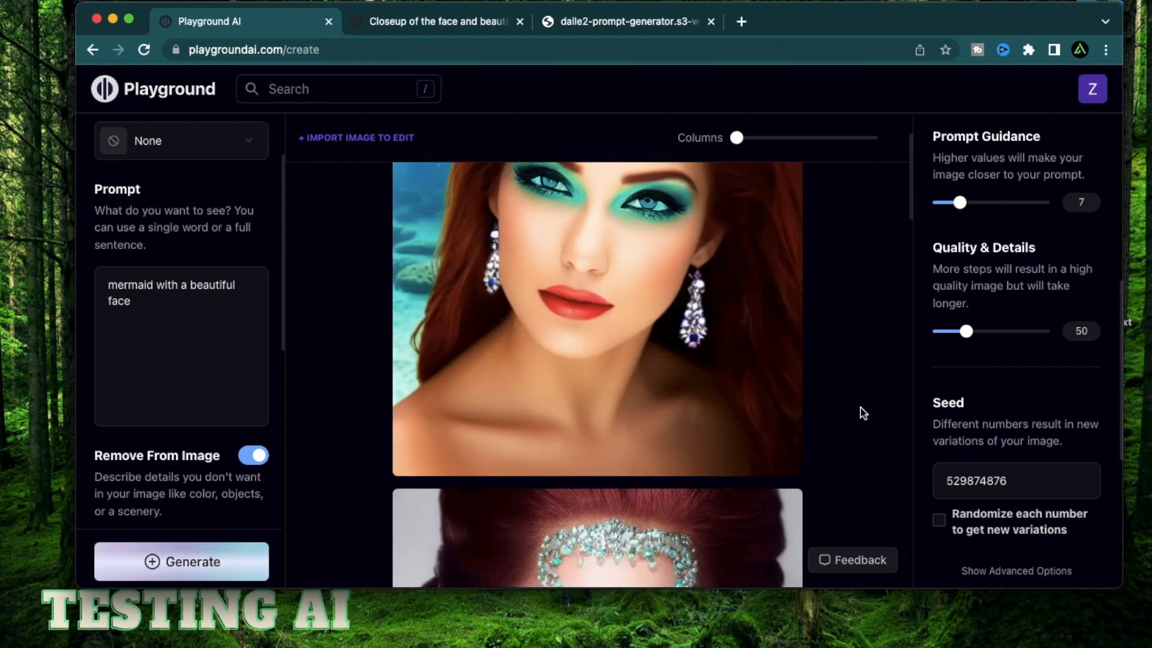
{"action": "scroll", "coordinate": [860, 408], "scroll_direction": "up", "scroll_amount": 5}
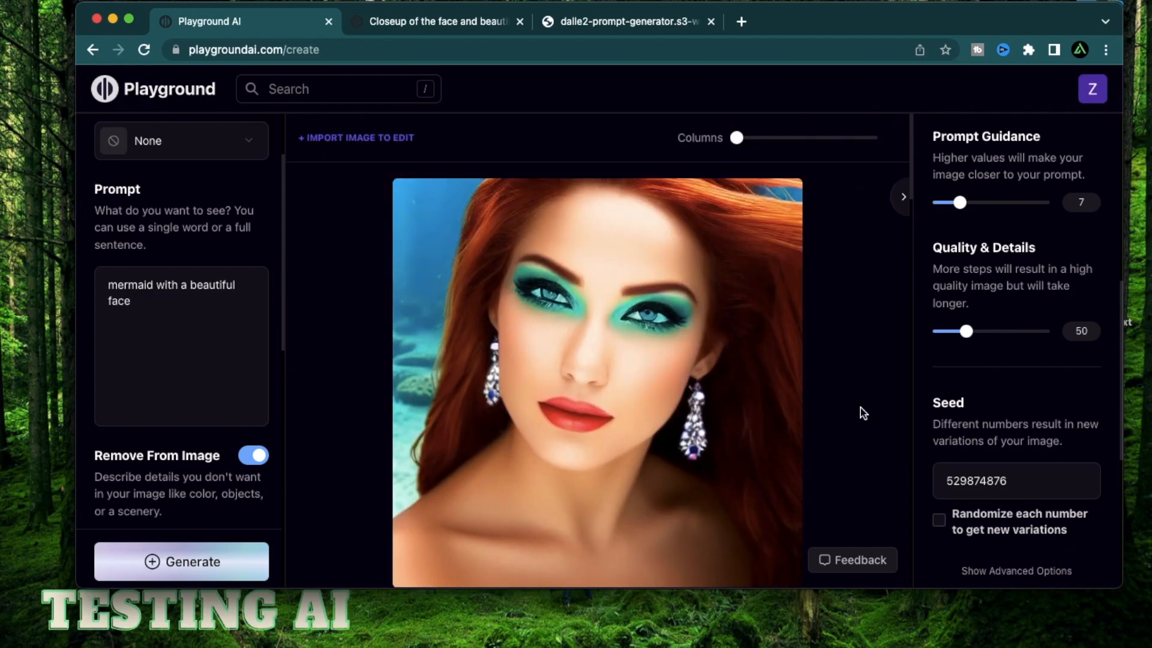
{"action": "scroll", "coordinate": [860, 408], "scroll_direction": "down", "scroll_amount": 7}
{"action": "scroll", "coordinate": [860, 408], "scroll_direction": "up", "scroll_amount": 8}
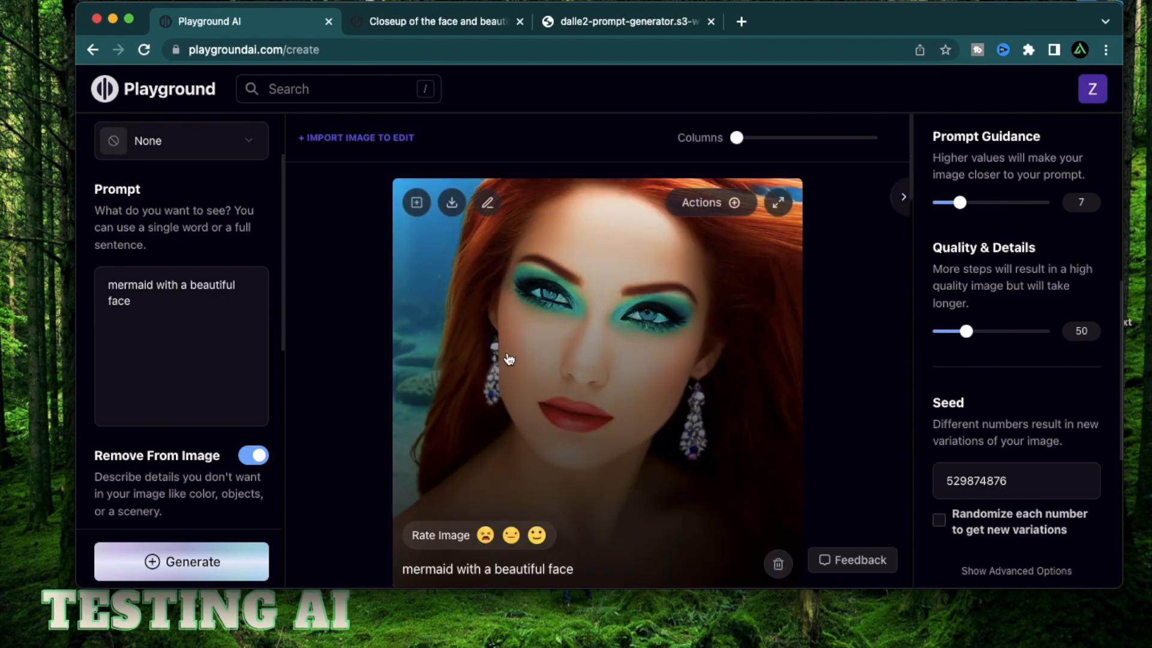
{"action": "scroll", "coordinate": [798, 362], "scroll_direction": "down", "scroll_amount": 2}
{"action": "scroll", "coordinate": [807, 365], "scroll_direction": "down", "scroll_amount": 3}
{"action": "scroll", "coordinate": [807, 365], "scroll_direction": "up", "scroll_amount": 5}
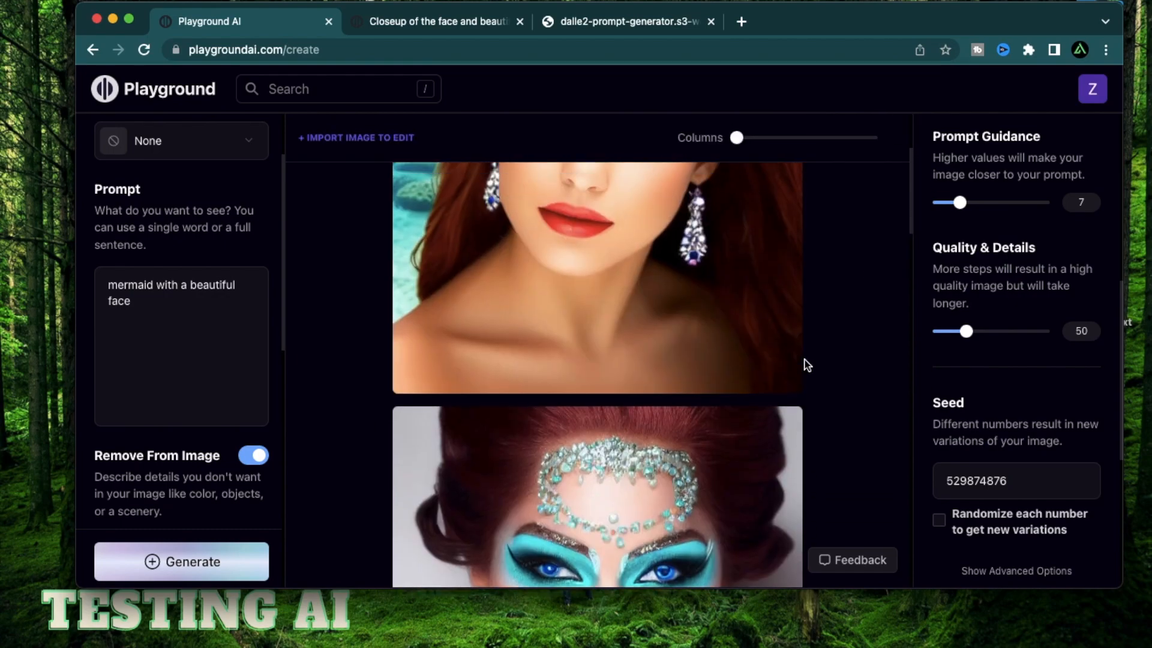
{"action": "scroll", "coordinate": [807, 365], "scroll_direction": "down", "scroll_amount": 4}
{"action": "scroll", "coordinate": [807, 365], "scroll_direction": "up", "scroll_amount": 4}
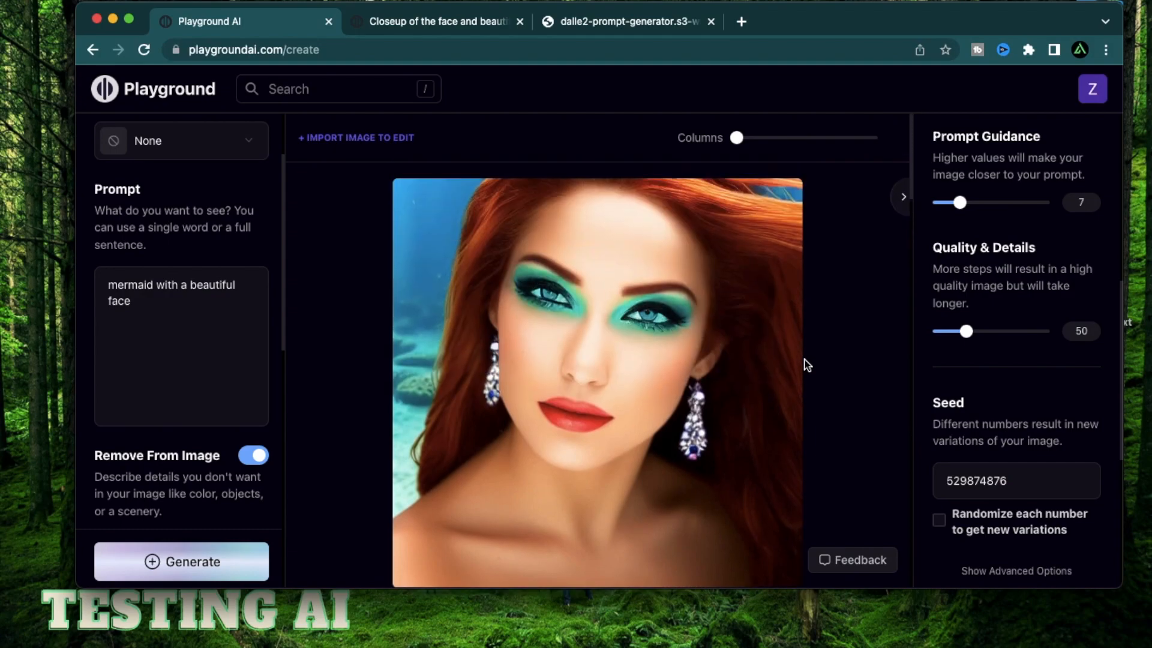
Step: Reduce the prompt to "a mermaid" and generate an image without any face description
{"action": "left_click_drag", "start_coordinate": [156, 284], "coordinate": [196, 372]}
{"action": "key", "text": "BackSpace"}
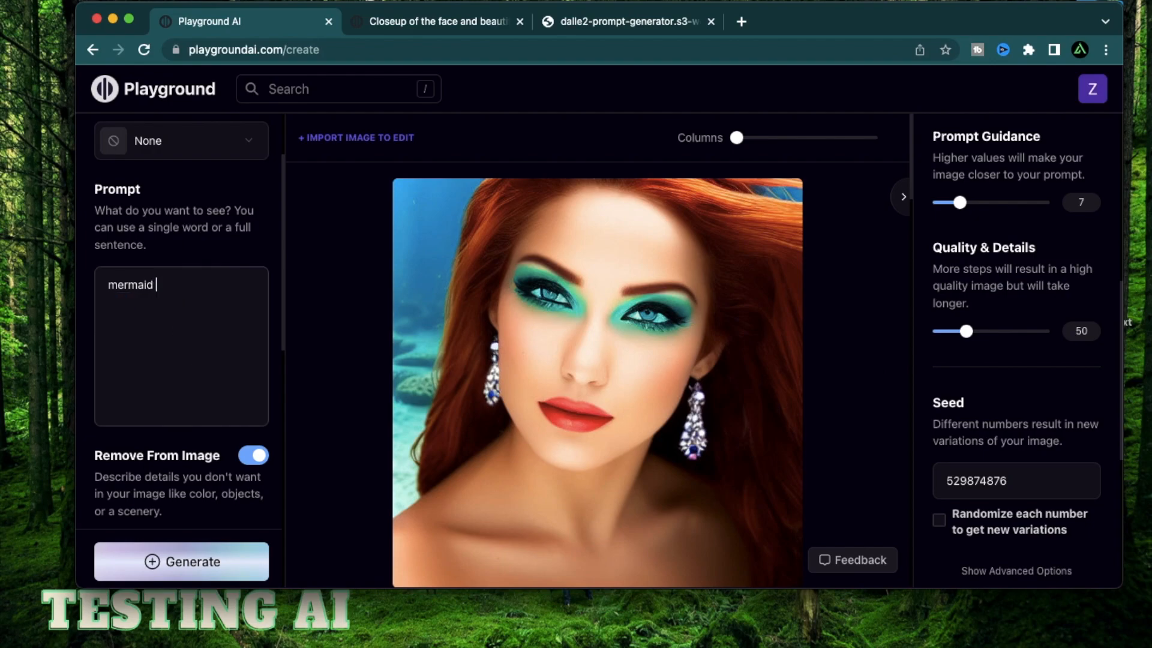
{"action": "left_click", "coordinate": [108, 284]}
{"action": "type", "text": "a"}
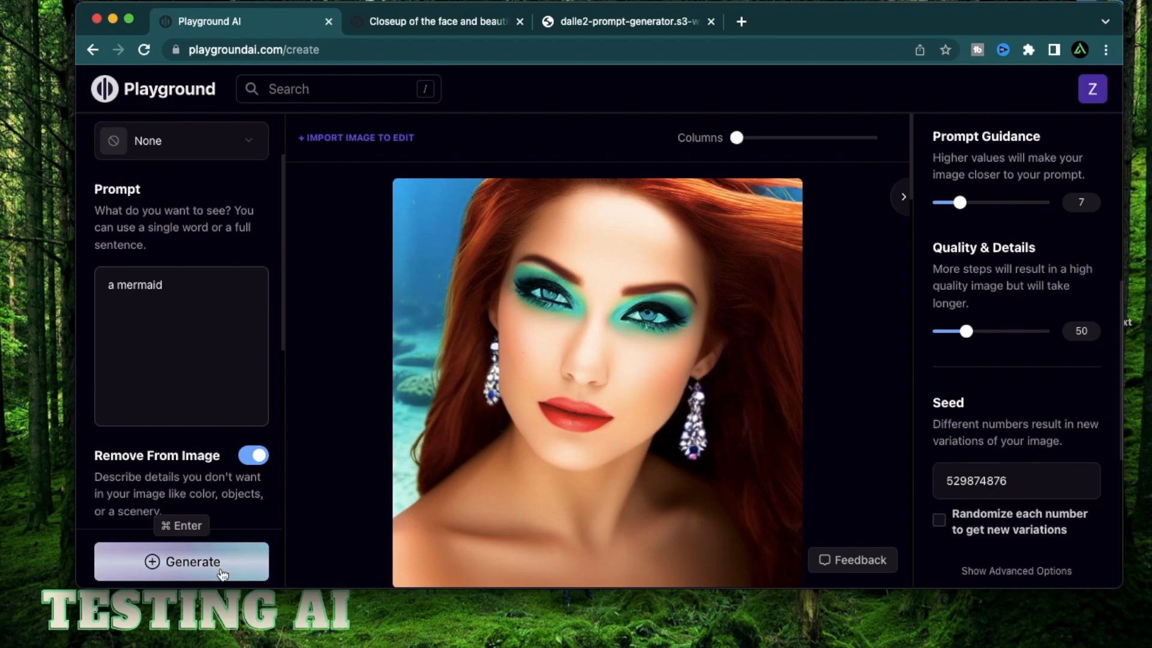
{"action": "left_click", "coordinate": [180, 562]}
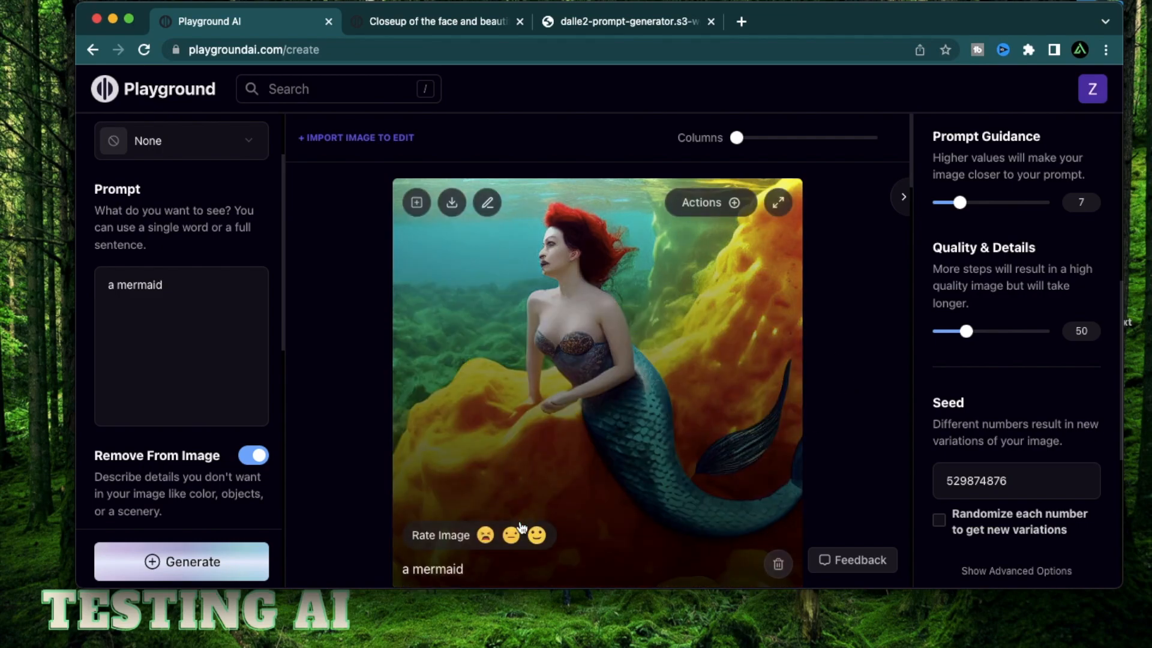
Step: Change the prompt to "mermaid with an ethereal face", generate an image and view it enlarged
{"action": "left_click", "coordinate": [223, 300]}
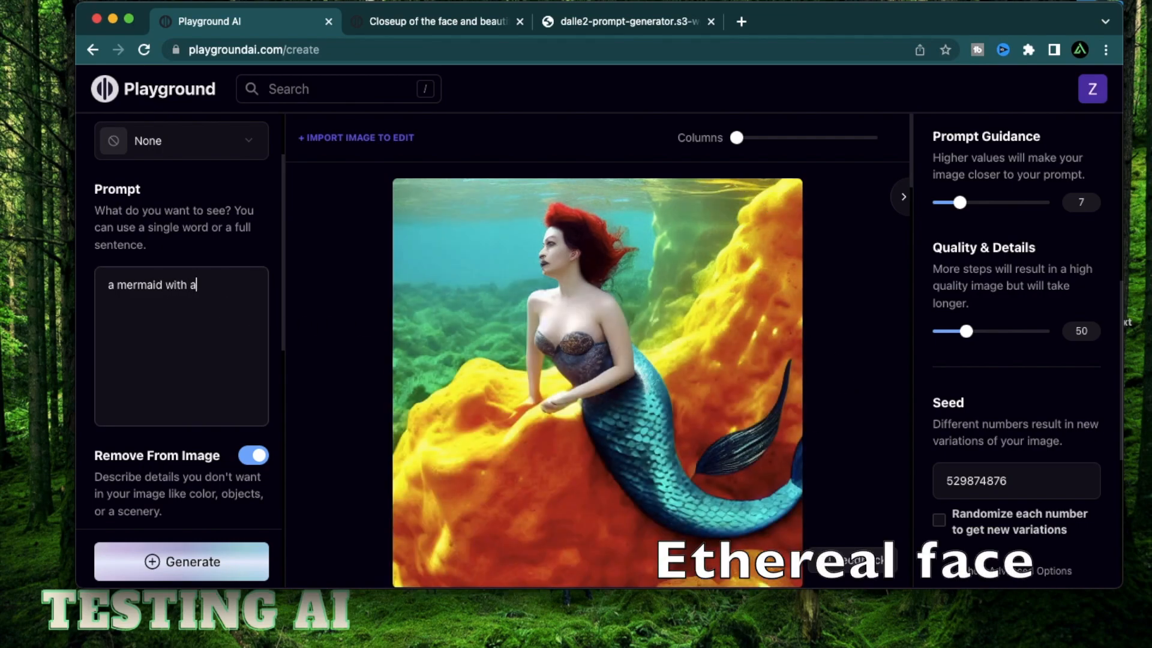
{"action": "type", "text": "with an ethereal face"}
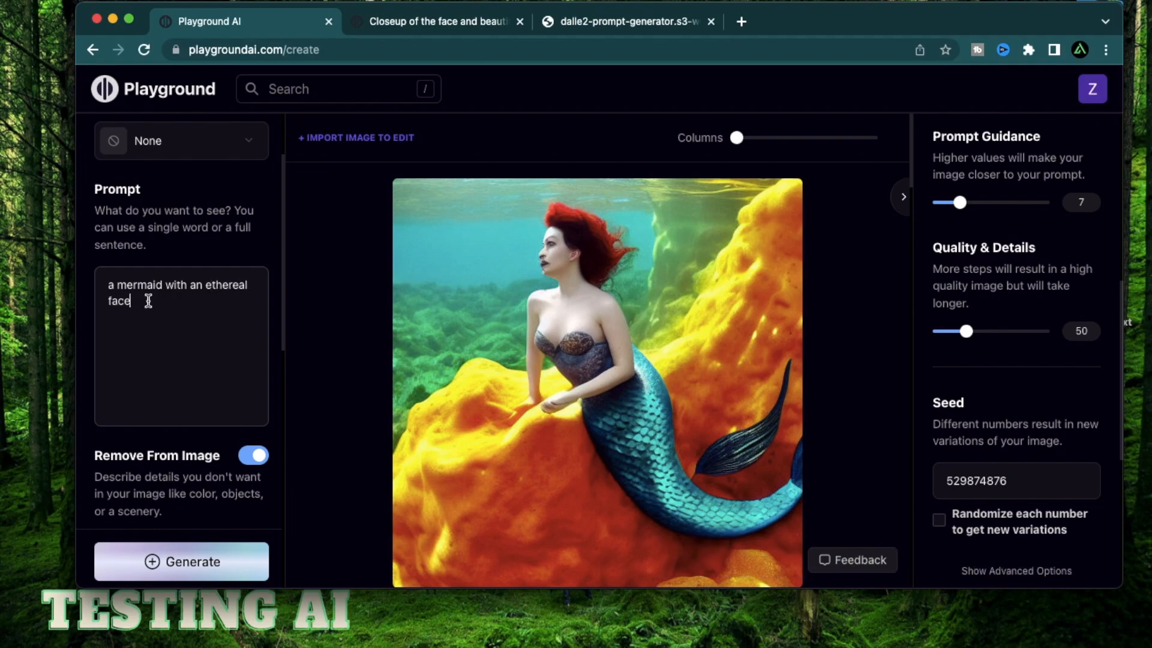
{"action": "left_click", "coordinate": [117, 285]}
{"action": "key", "text": "BackSpace"}
{"action": "key", "text": "BackSpace"}
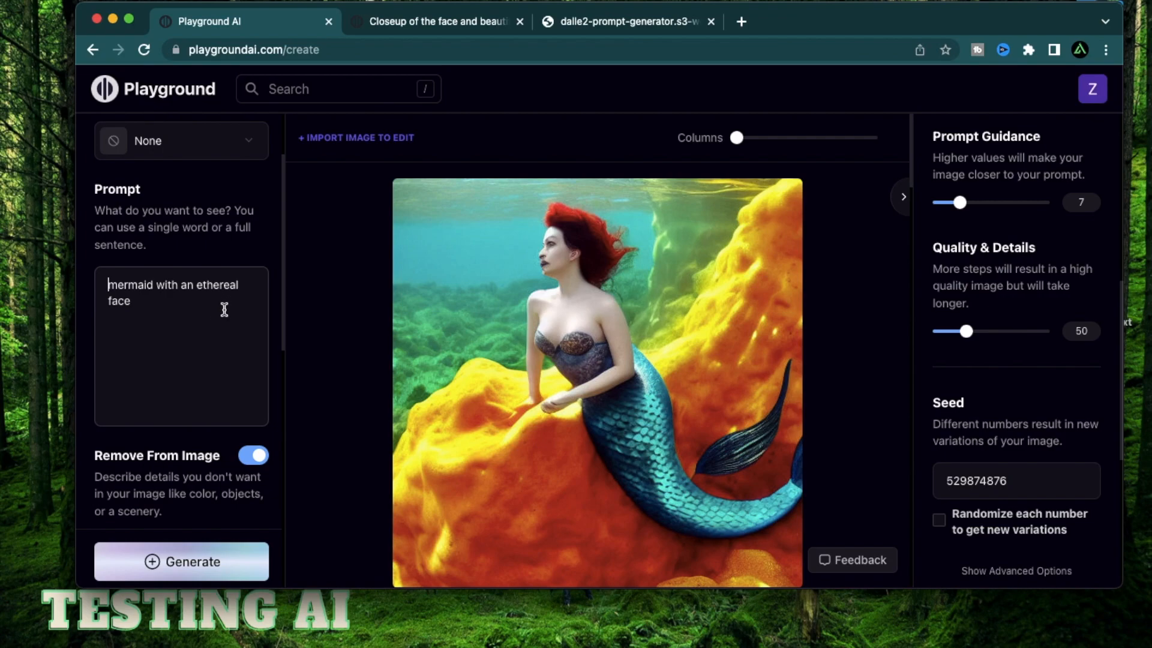
{"action": "left_click", "coordinate": [210, 558]}
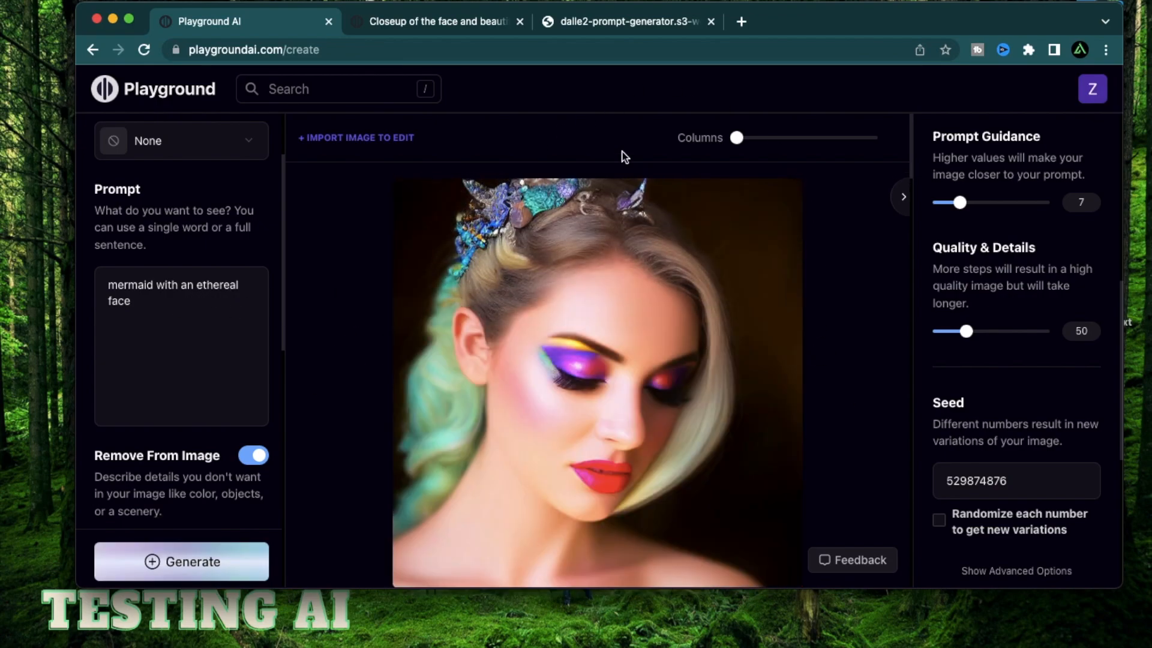
{"action": "left_click", "coordinate": [507, 186]}
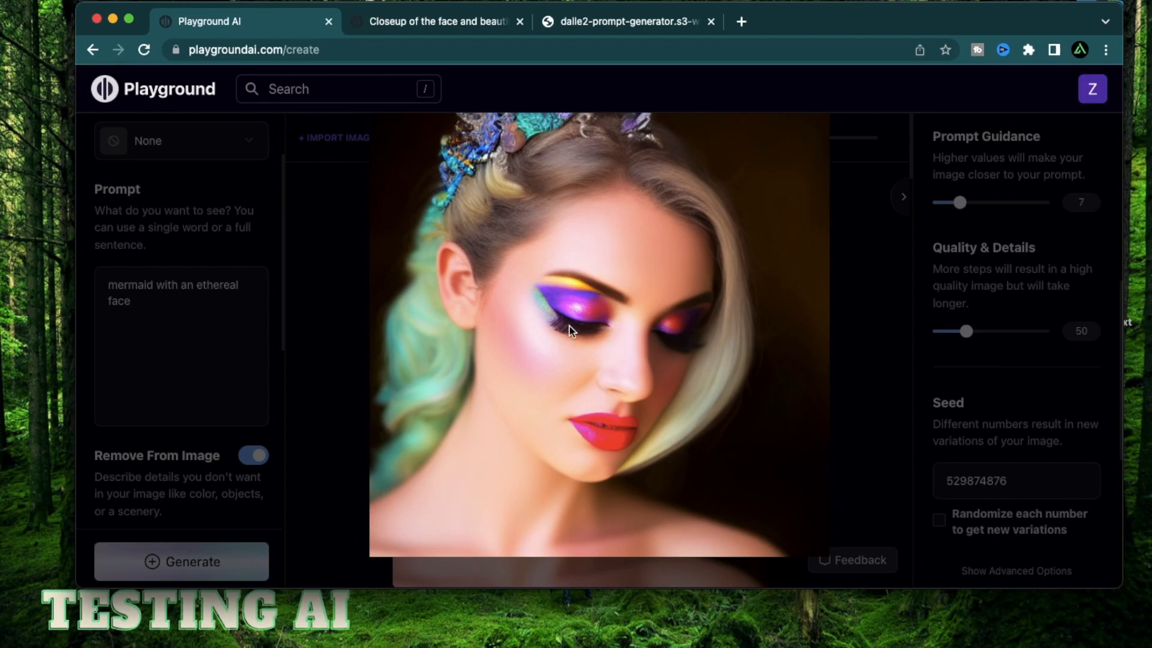
{"action": "left_click", "coordinate": [321, 300]}
Step: Generate another image from the ethereal face prompt and compare it with the earlier mermaid images
{"action": "left_click", "coordinate": [232, 555]}
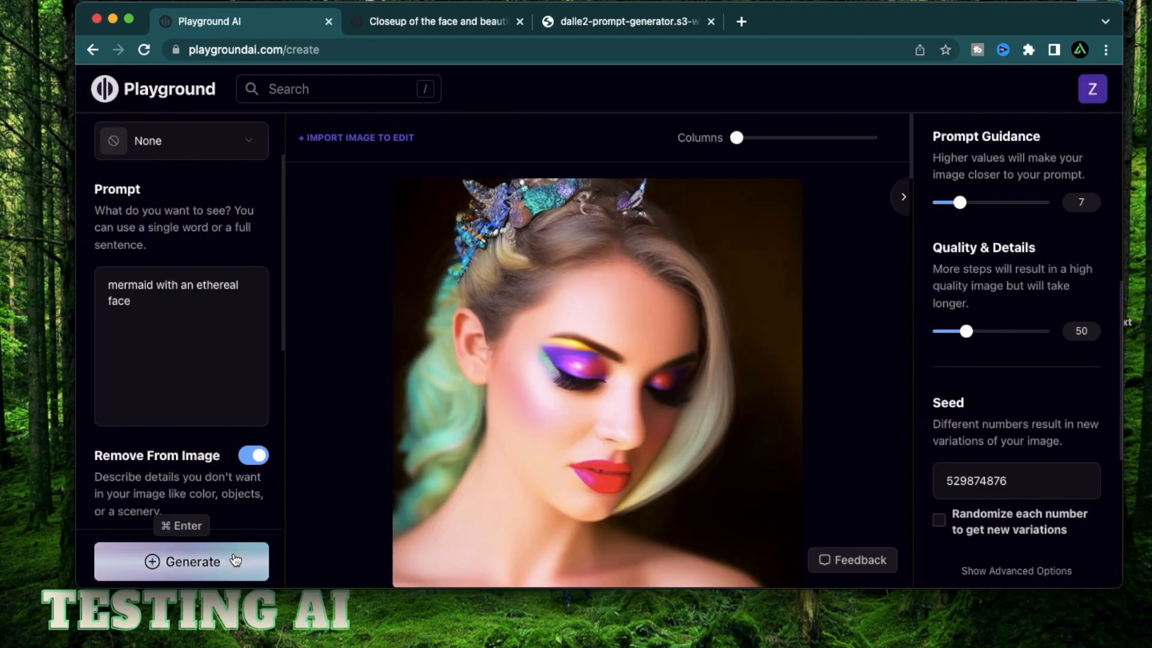
{"action": "scroll", "coordinate": [766, 252], "scroll_direction": "down", "scroll_amount": 3}
{"action": "scroll", "coordinate": [766, 252], "scroll_direction": "down", "scroll_amount": 4}
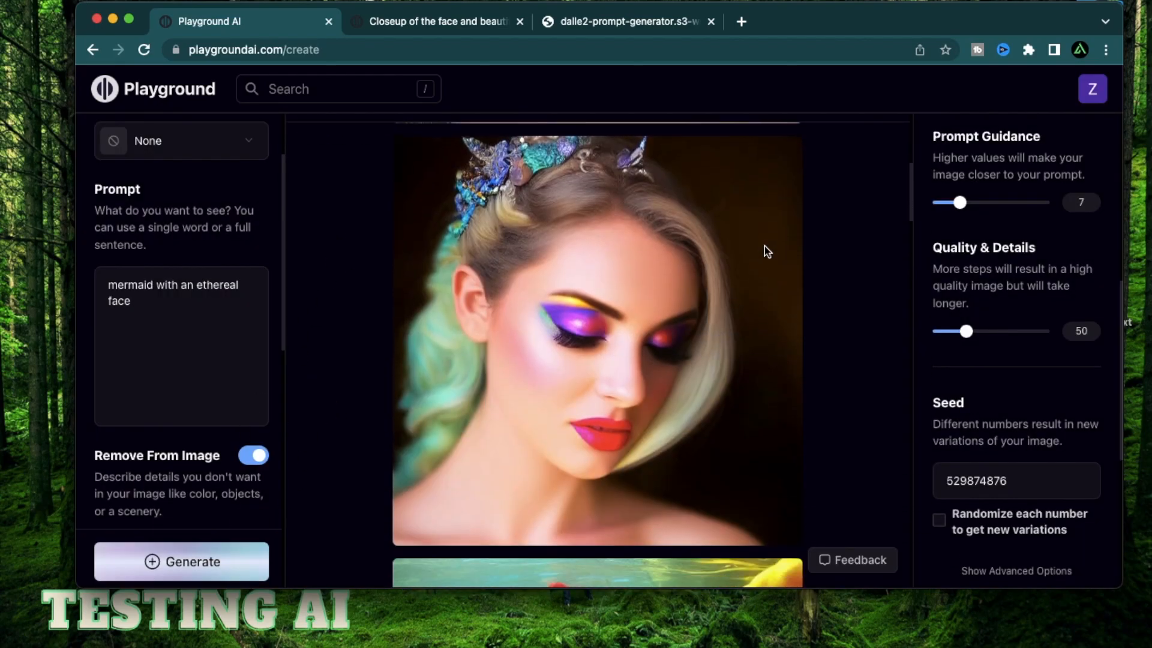
{"action": "scroll", "coordinate": [766, 252], "scroll_direction": "up", "scroll_amount": 8}
{"action": "scroll", "coordinate": [819, 376], "scroll_direction": "down", "scroll_amount": 15}
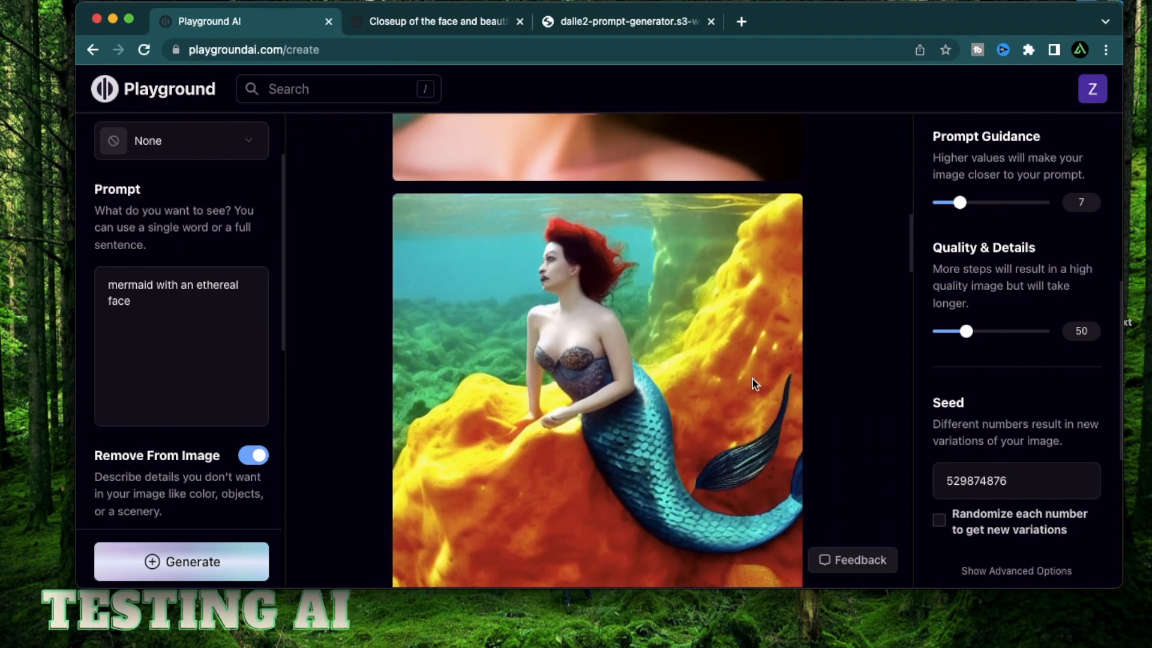
{"action": "scroll", "coordinate": [579, 423], "scroll_direction": "down", "scroll_amount": 6}
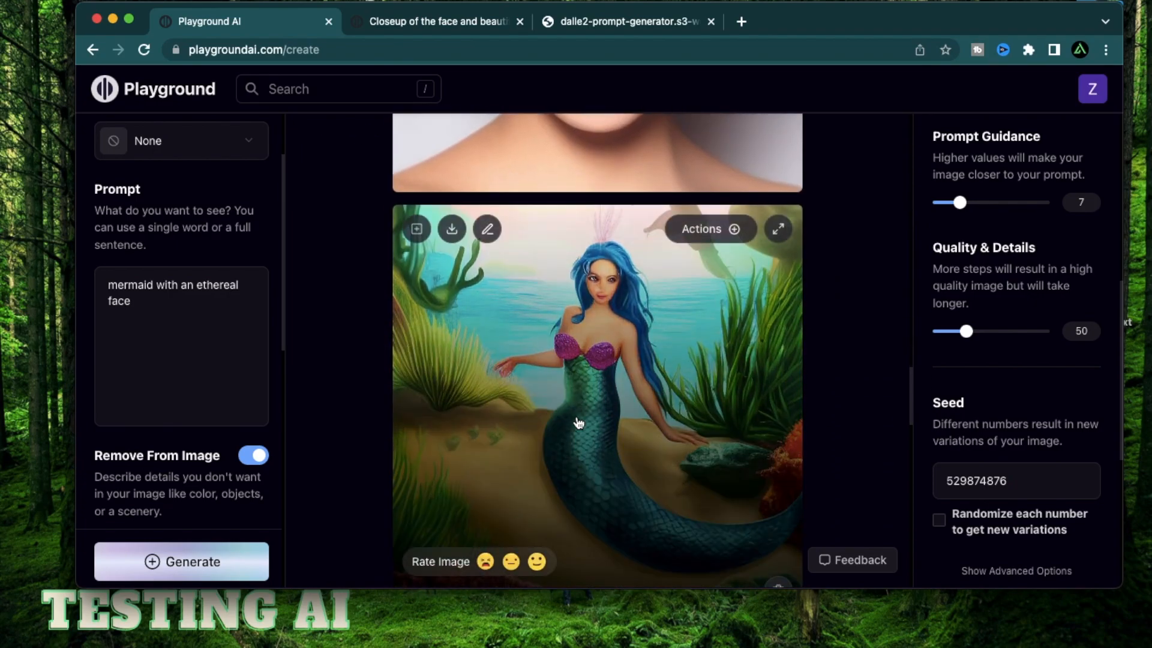
{"action": "scroll", "coordinate": [697, 277], "scroll_direction": "down", "scroll_amount": 10}
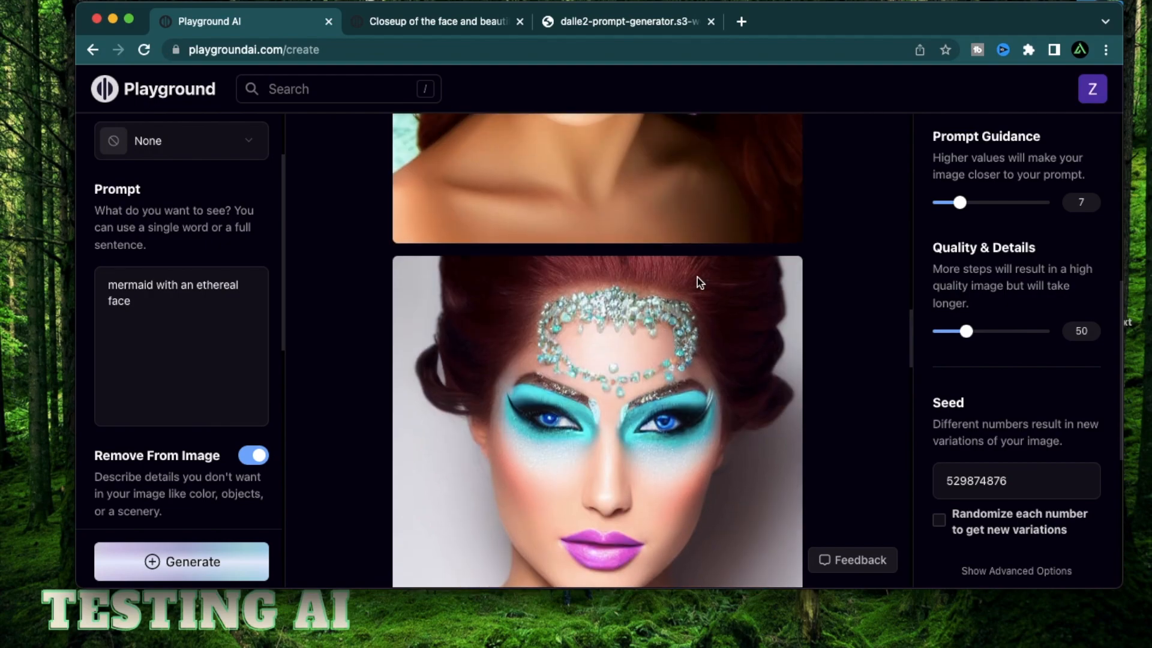
{"action": "scroll", "coordinate": [636, 488], "scroll_direction": "up", "scroll_amount": 5}
{"action": "scroll", "coordinate": [690, 337], "scroll_direction": "up", "scroll_amount": 12}
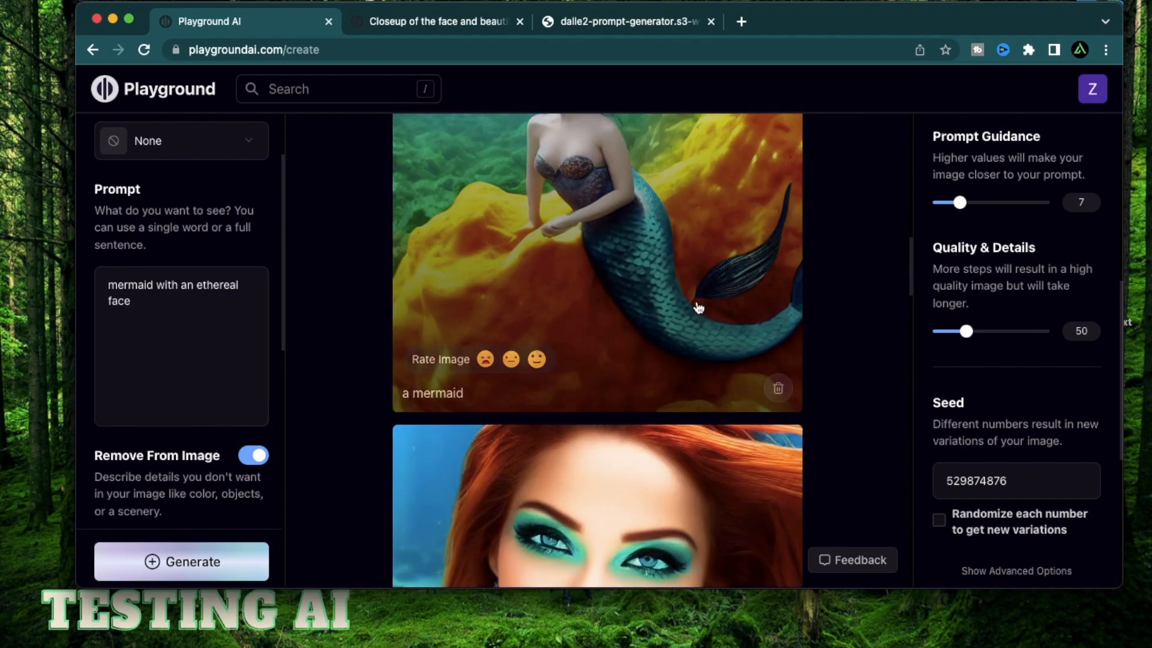
{"action": "scroll", "coordinate": [698, 303], "scroll_direction": "up", "scroll_amount": 10}
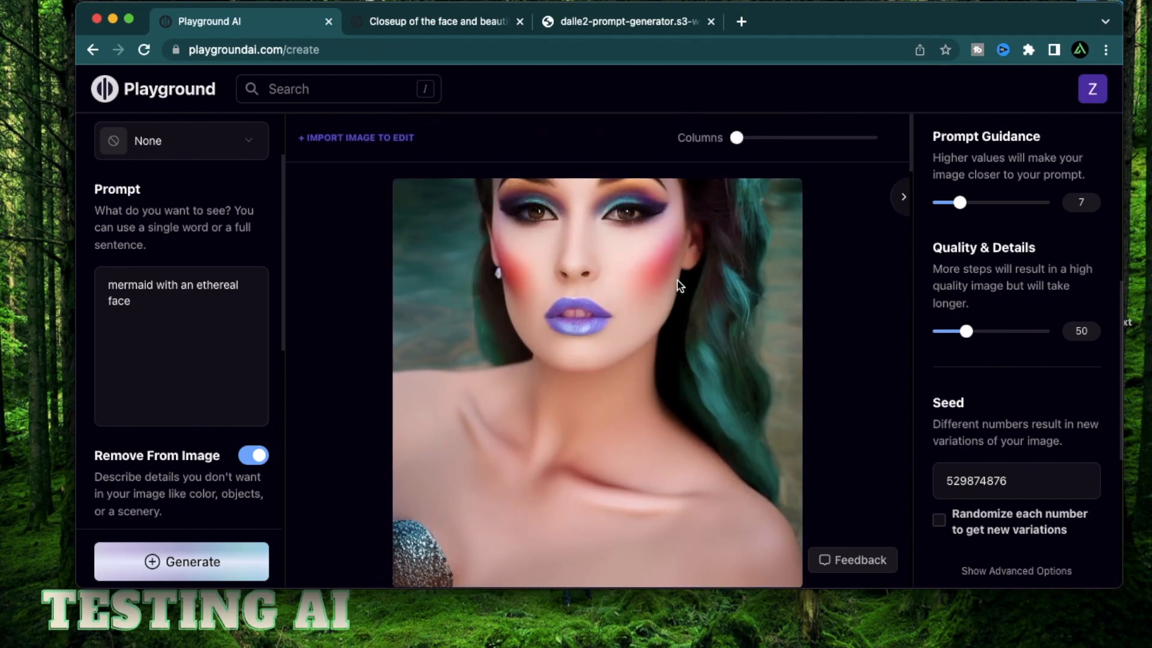
Step: Shorten the prompt to "mermaid" and generate a new image
{"action": "left_click", "coordinate": [205, 324]}
{"action": "left_click_drag", "start_coordinate": [161, 291], "coordinate": [185, 322]}
{"action": "key", "text": "BackSpace"}
{"action": "left_click", "coordinate": [170, 564]}
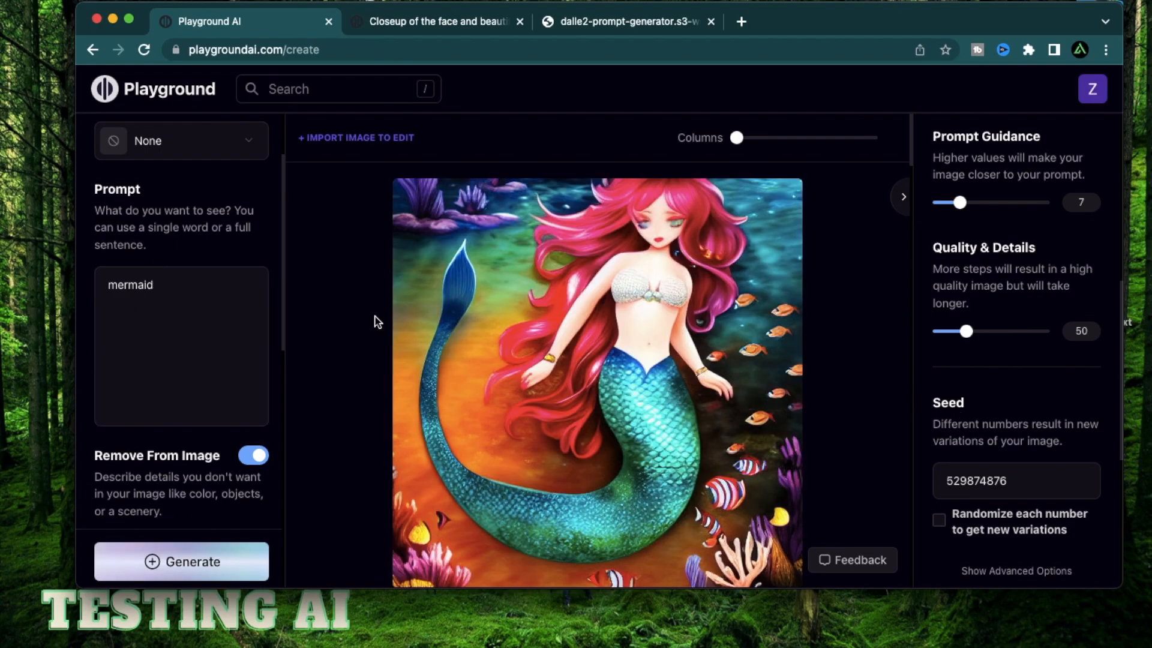
{"action": "scroll", "coordinate": [865, 424], "scroll_direction": "down", "scroll_amount": 2}
{"action": "scroll", "coordinate": [864, 425], "scroll_direction": "up", "scroll_amount": 2}
Step: Change the prompt to "photorealistic portrait of a mermaid", generate an image, view it enlarged and compare it with the plain mermaid
{"action": "left_click", "coordinate": [239, 322]}
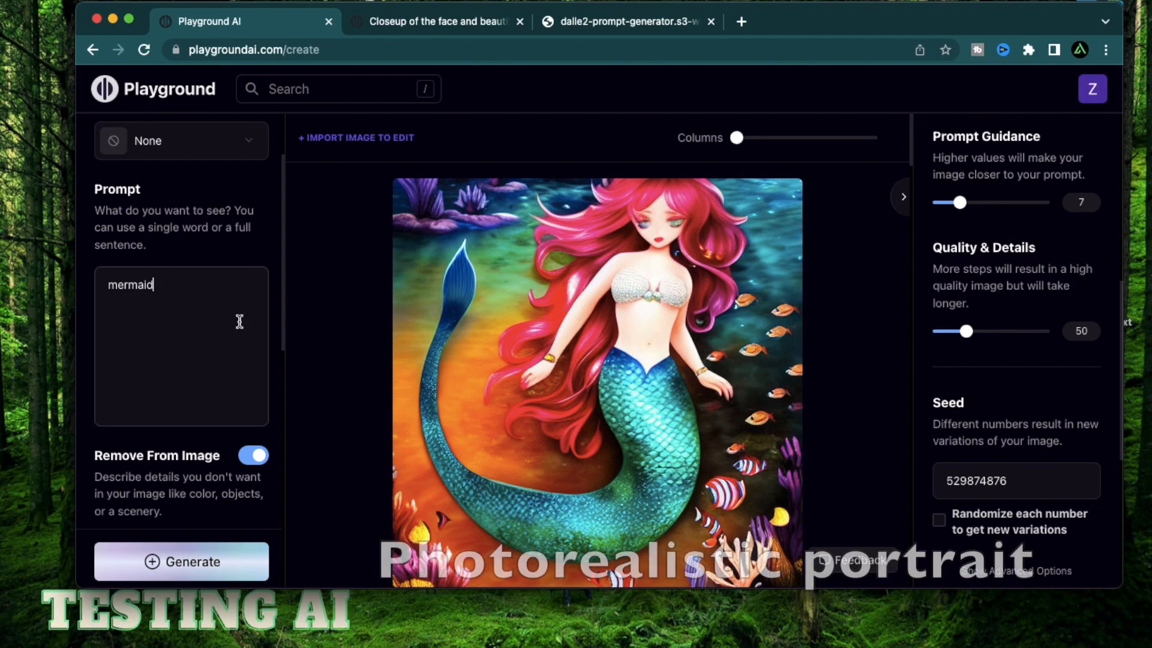
{"action": "left_click", "coordinate": [108, 285]}
{"action": "type", "text": "photorealistic portrait of a"}
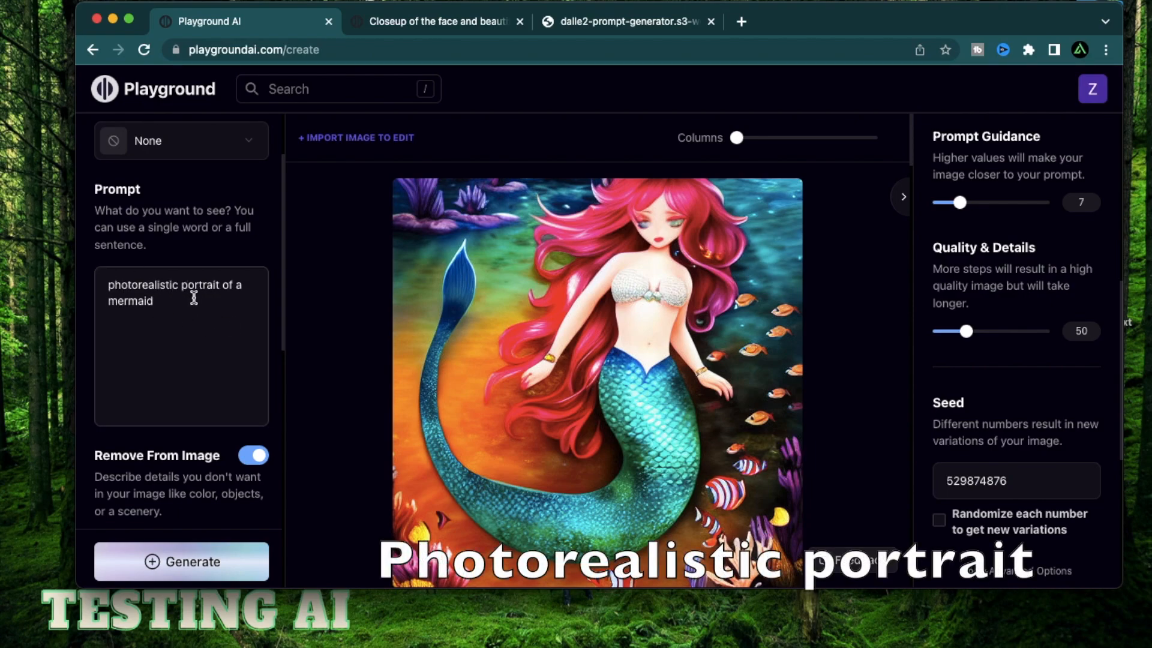
{"action": "left_click", "coordinate": [224, 562]}
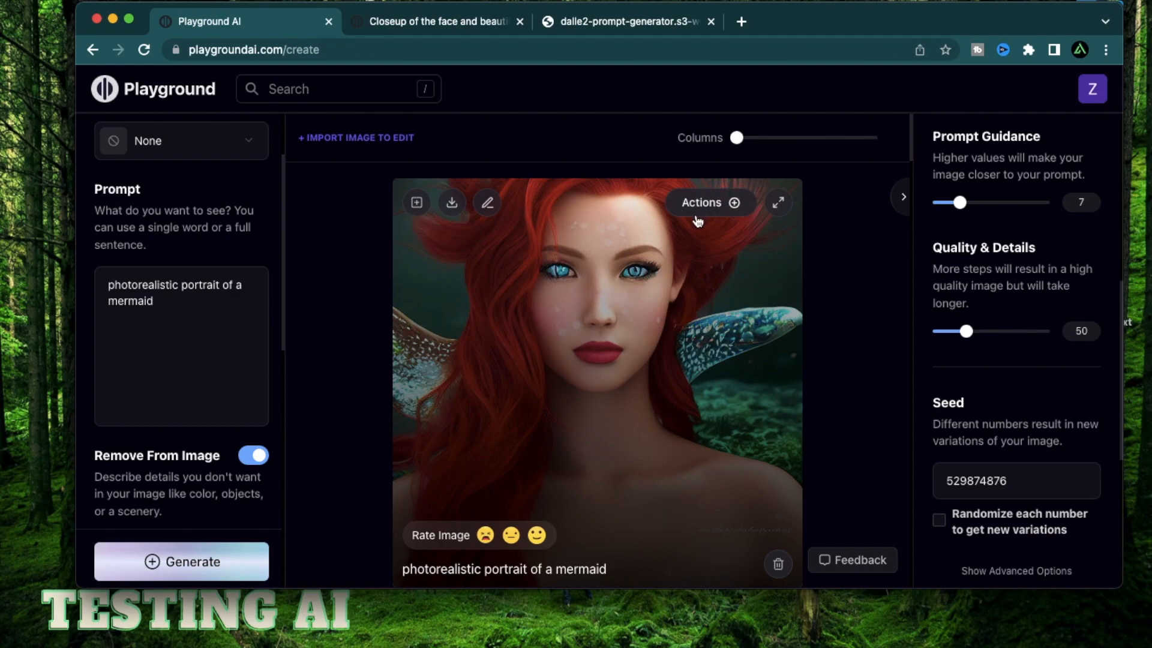
{"action": "left_click", "coordinate": [628, 295]}
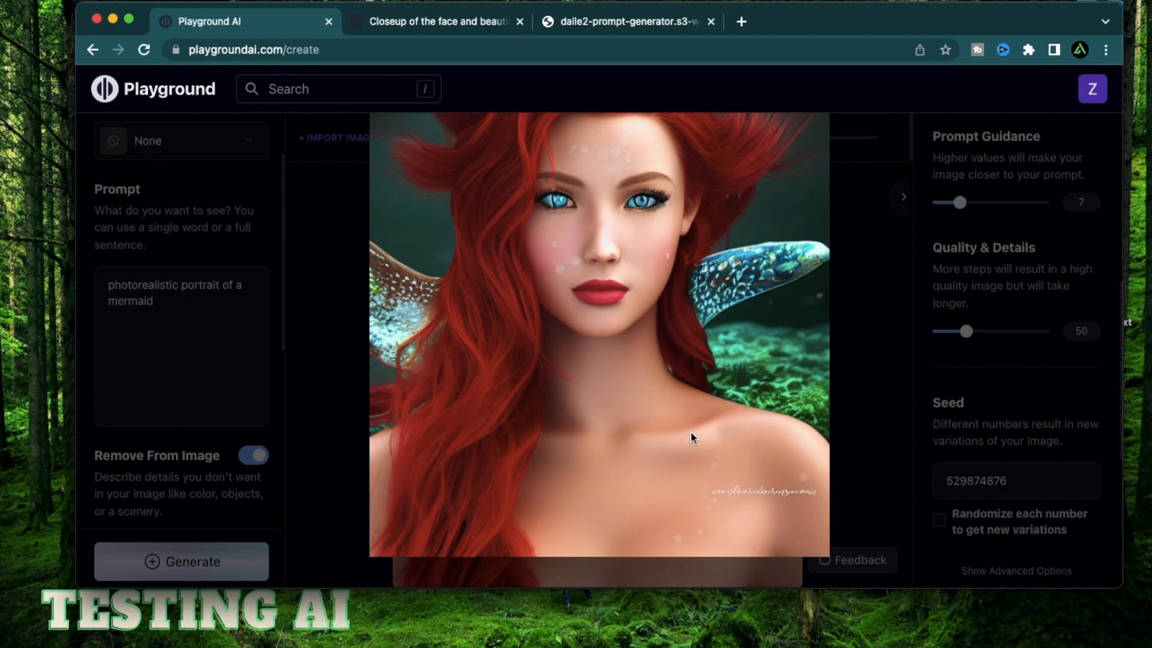
{"action": "scroll", "coordinate": [698, 277], "scroll_direction": "down", "scroll_amount": 10}
{"action": "scroll", "coordinate": [751, 271], "scroll_direction": "up", "scroll_amount": 3}
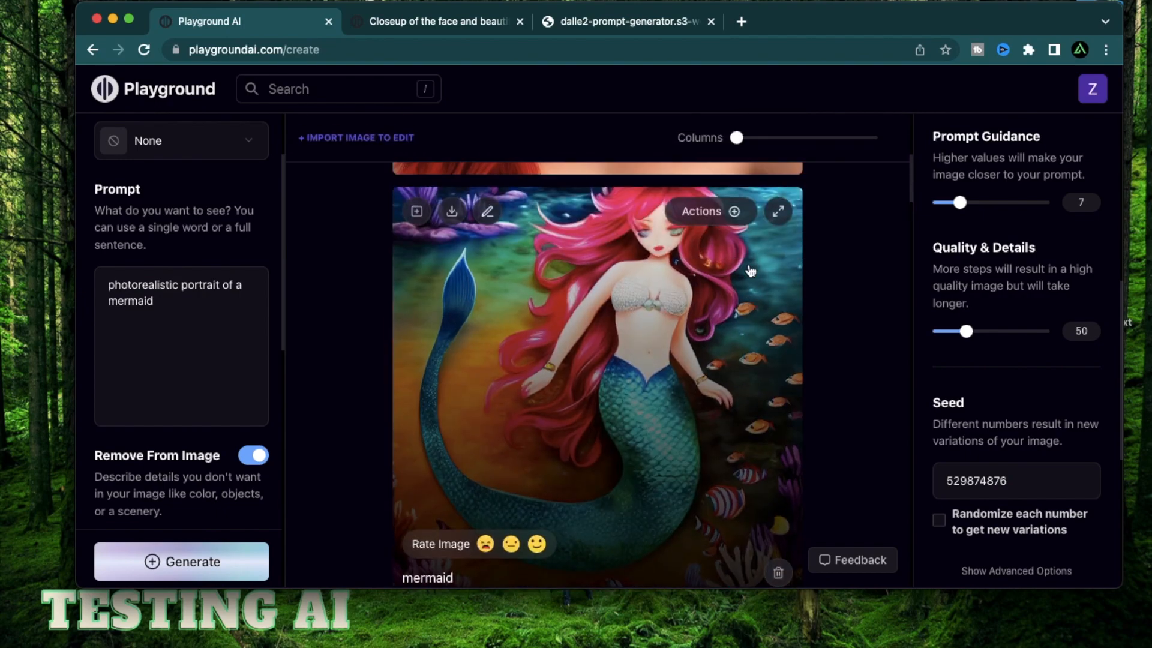
{"action": "scroll", "coordinate": [750, 270], "scroll_direction": "down", "scroll_amount": 8}
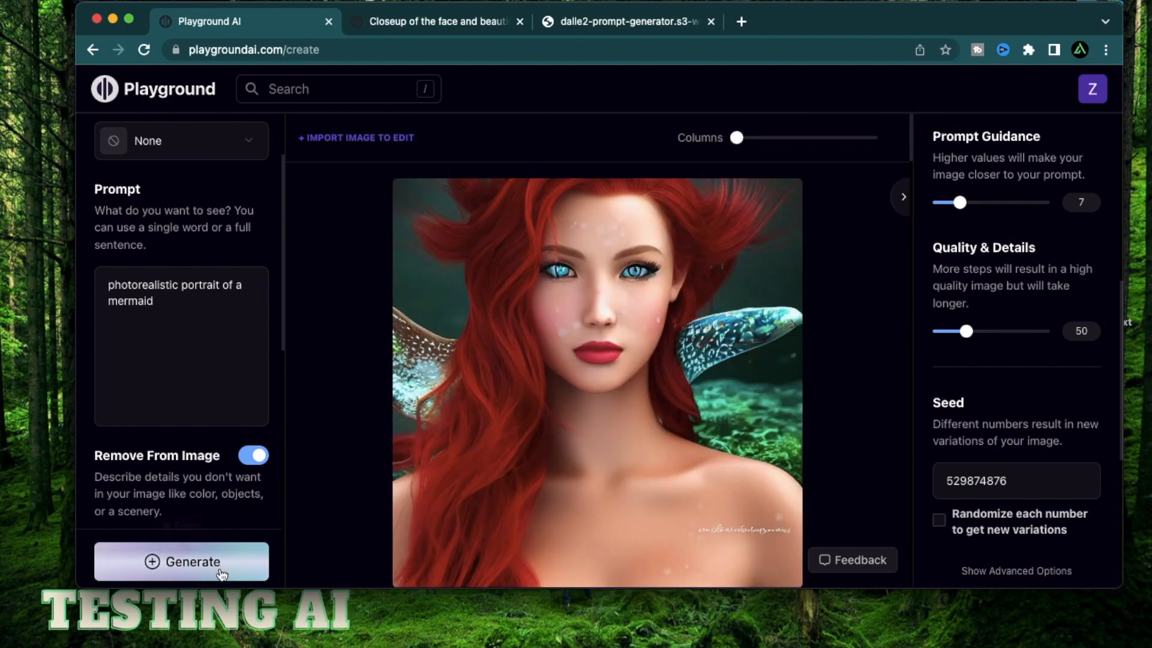
Step: Generate a second photorealistic mermaid portrait, view it enlarged and compare it with the first one
{"action": "left_click", "coordinate": [220, 576]}
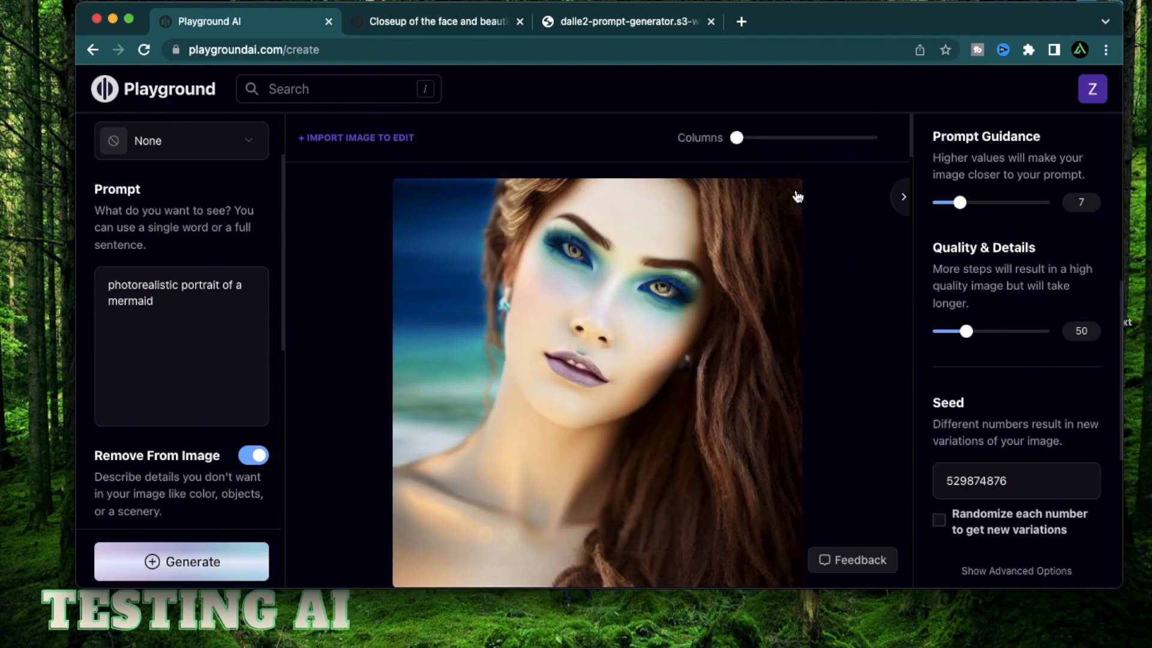
{"action": "left_click", "coordinate": [779, 213]}
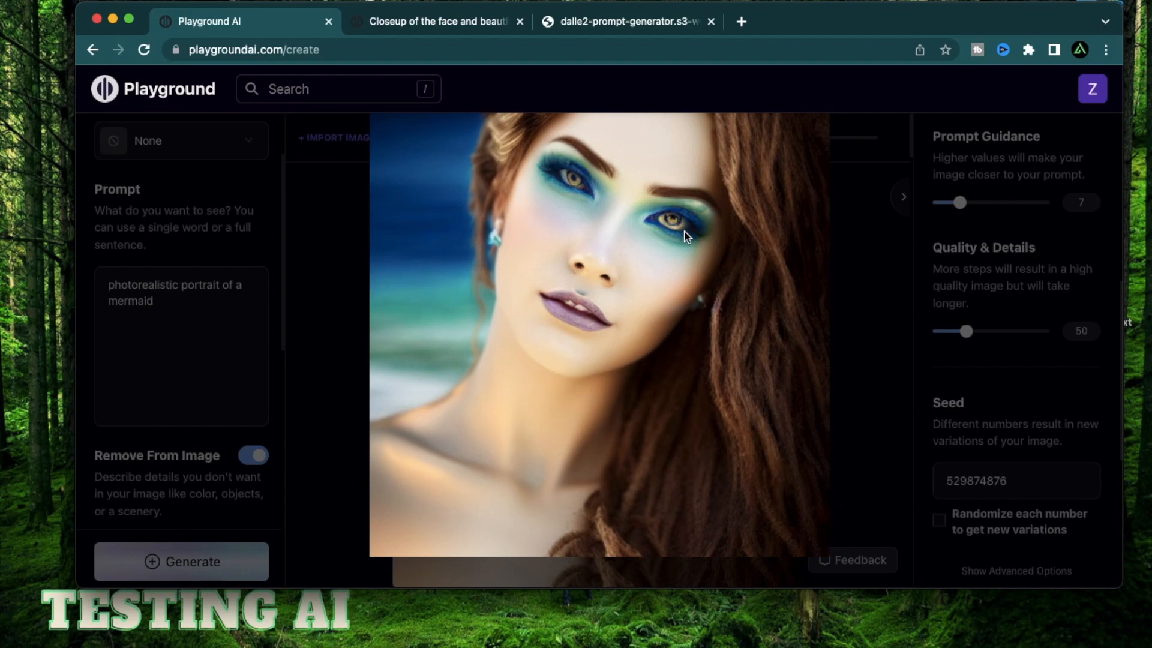
{"action": "left_click", "coordinate": [861, 387]}
{"action": "left_click", "coordinate": [781, 202]}
{"action": "left_click", "coordinate": [313, 313]}
{"action": "scroll", "coordinate": [313, 313], "scroll_direction": "down", "scroll_amount": 5}
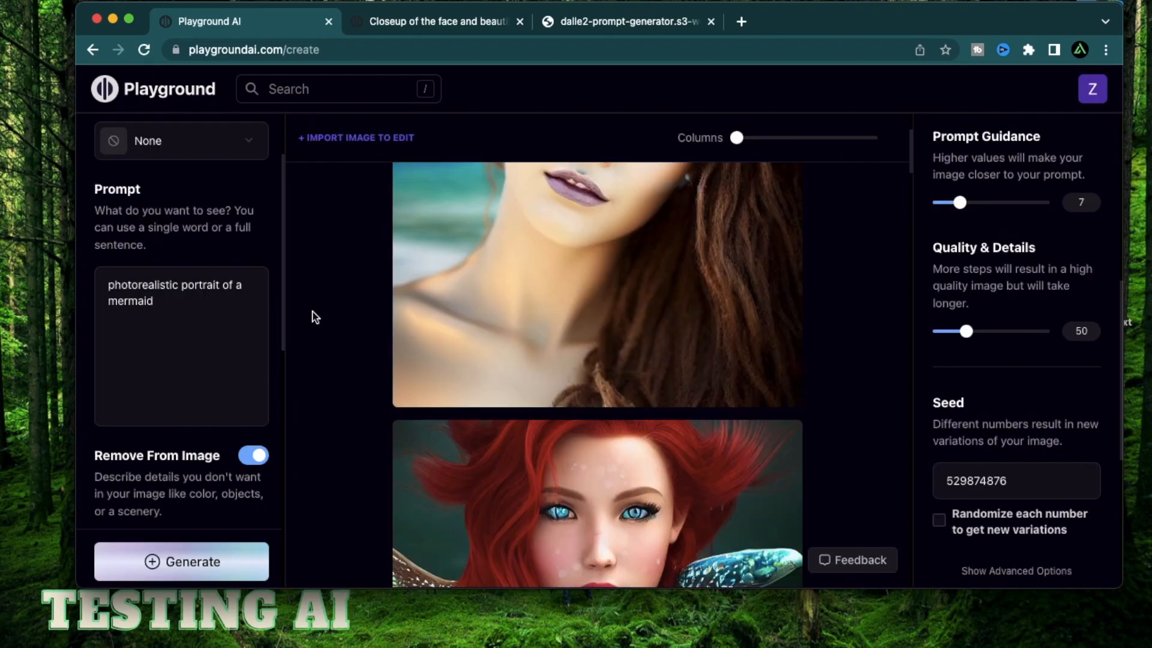
{"action": "scroll", "coordinate": [432, 330], "scroll_direction": "up", "scroll_amount": 2}
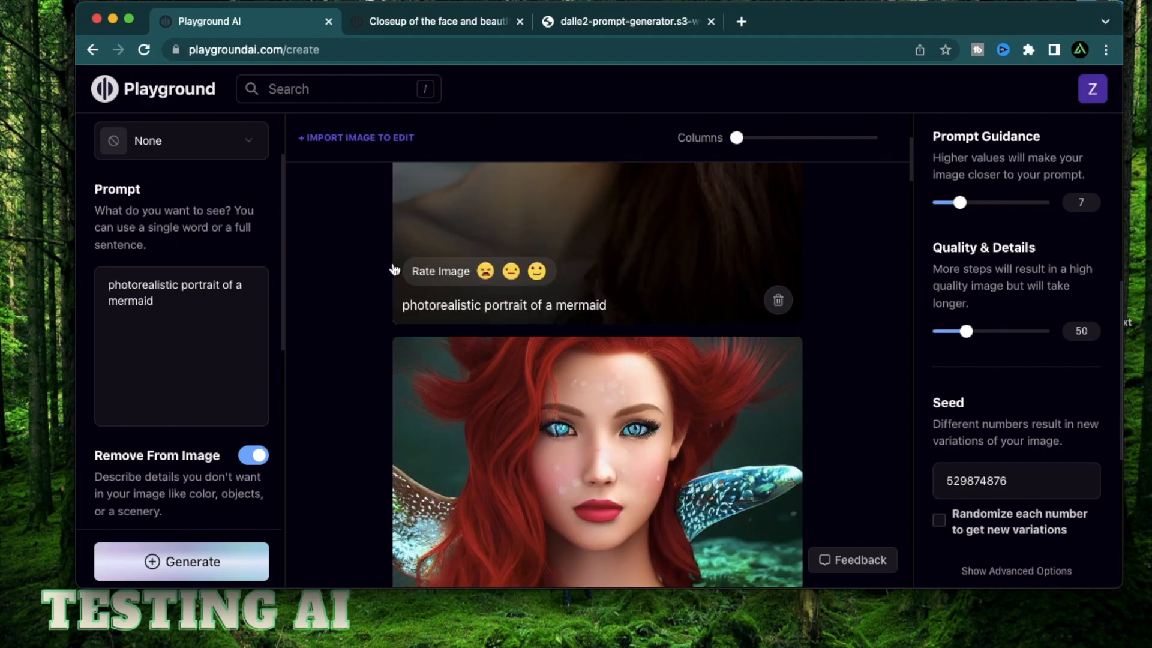
{"action": "left_click", "coordinate": [394, 264]}
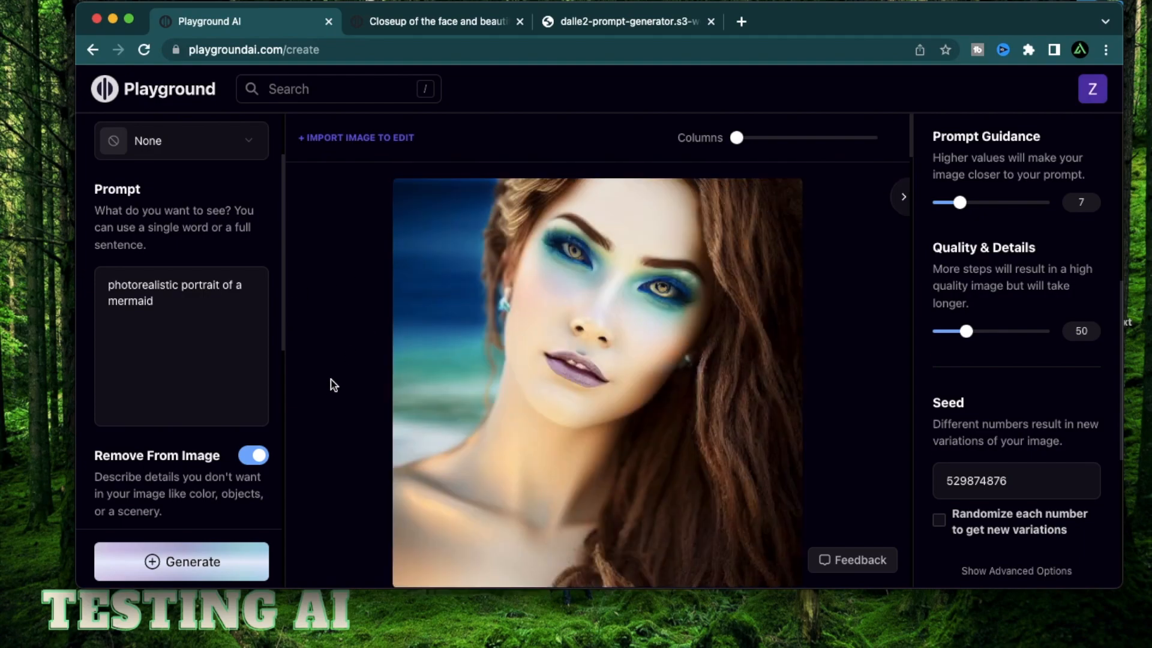
Step: Shorten the prompt to "mermaid" again, generate a new image and view it enlarged
{"action": "left_click_drag", "start_coordinate": [257, 287], "coordinate": [120, 270]}
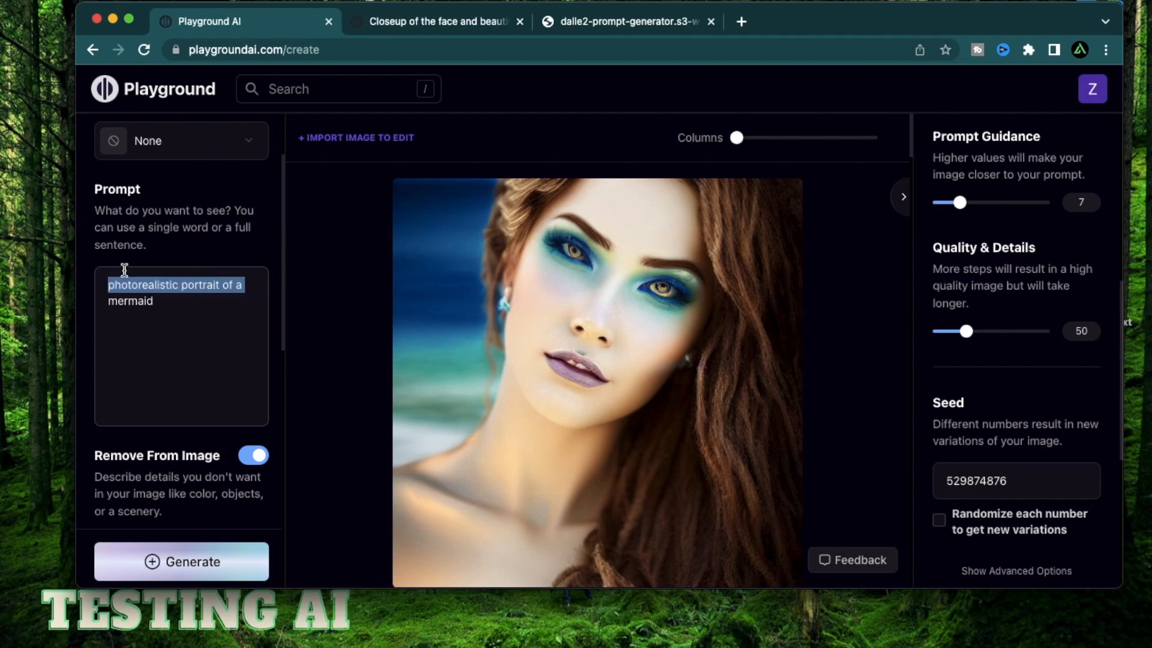
{"action": "key", "text": "BackSpace"}
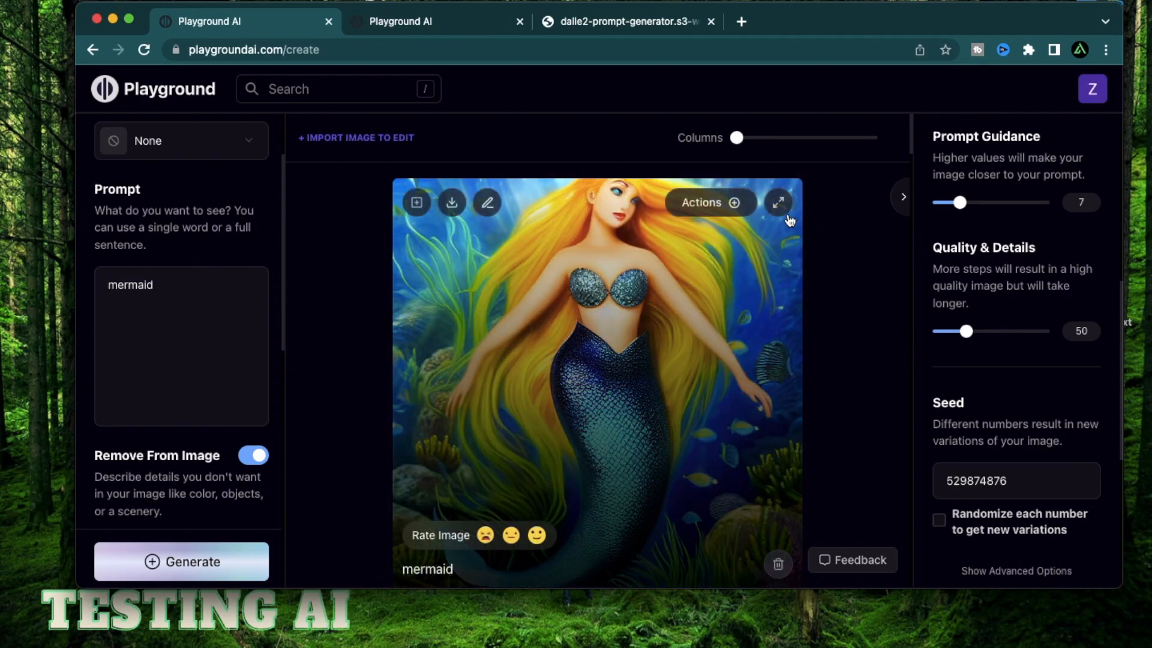
{"action": "left_click", "coordinate": [780, 203]}
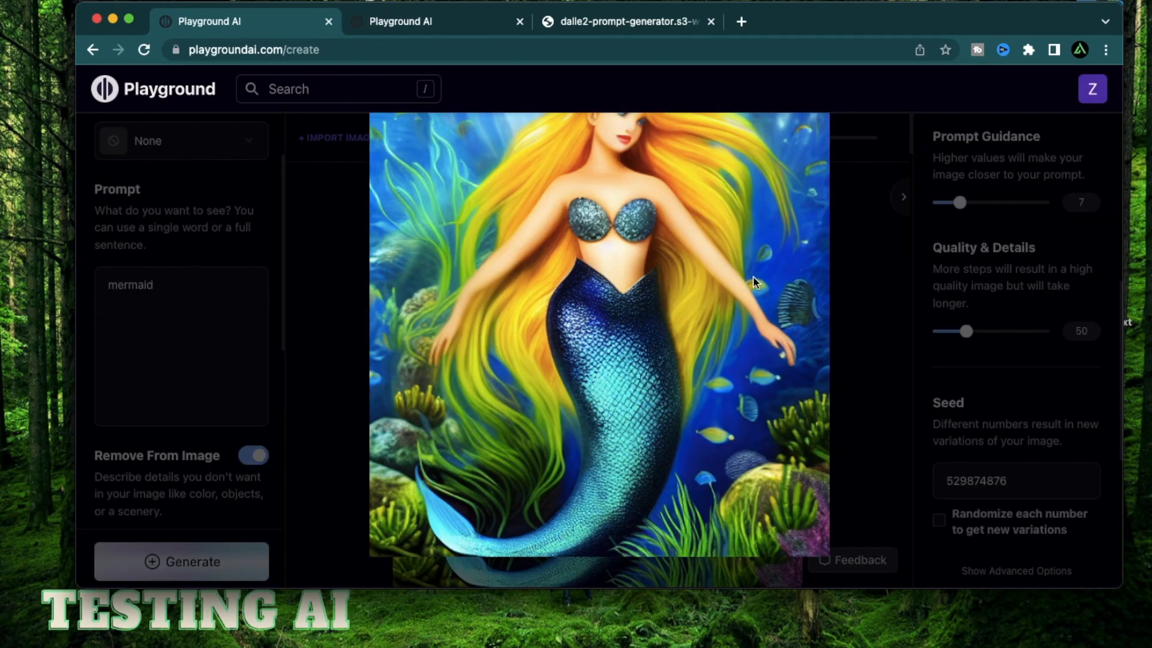
{"action": "left_click", "coordinate": [893, 307]}
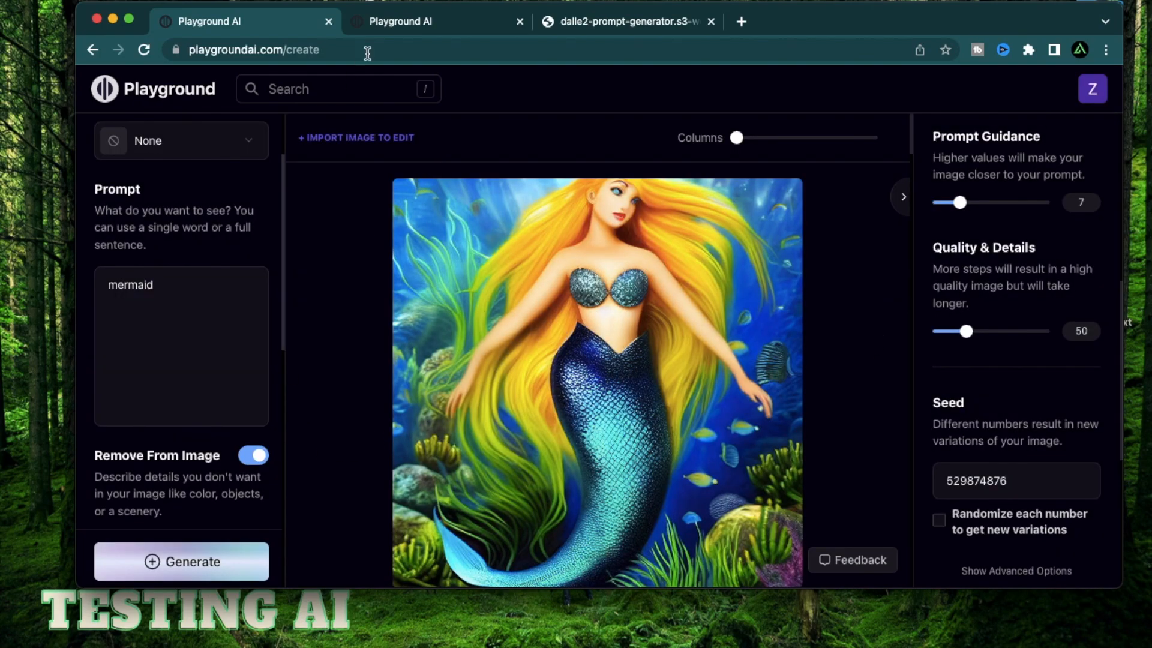
Step: Look at the "Sana" post in the community feed, then compare the new plain mermaid with the photorealistic portrait
{"action": "left_click", "coordinate": [457, 26]}
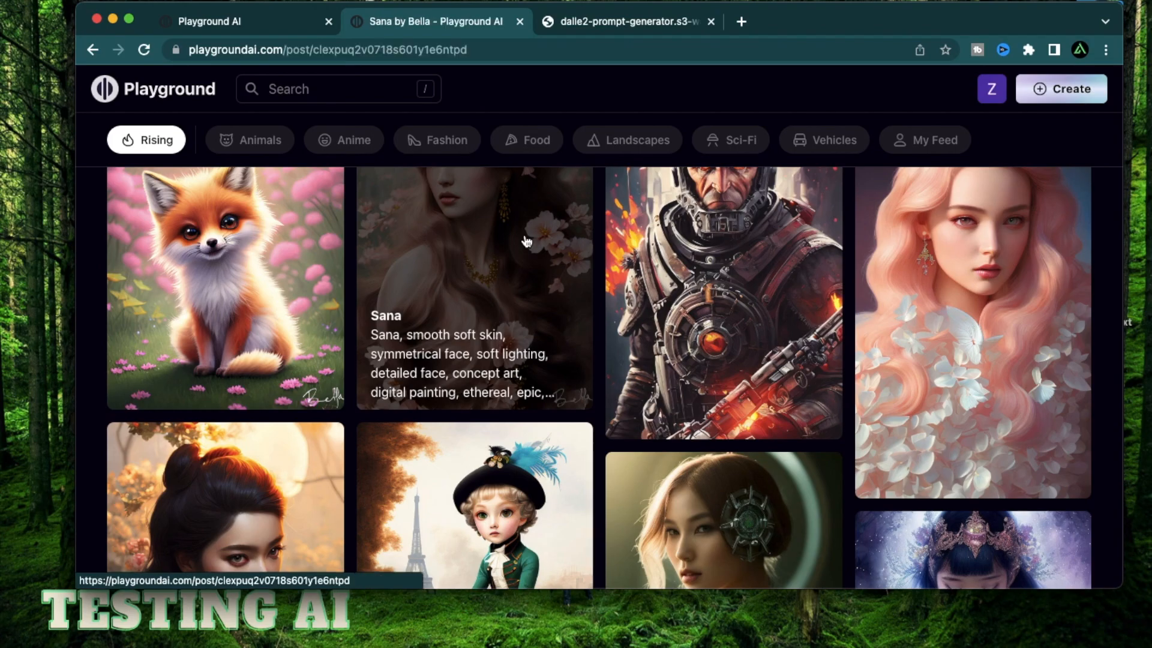
{"action": "left_click", "coordinate": [526, 238]}
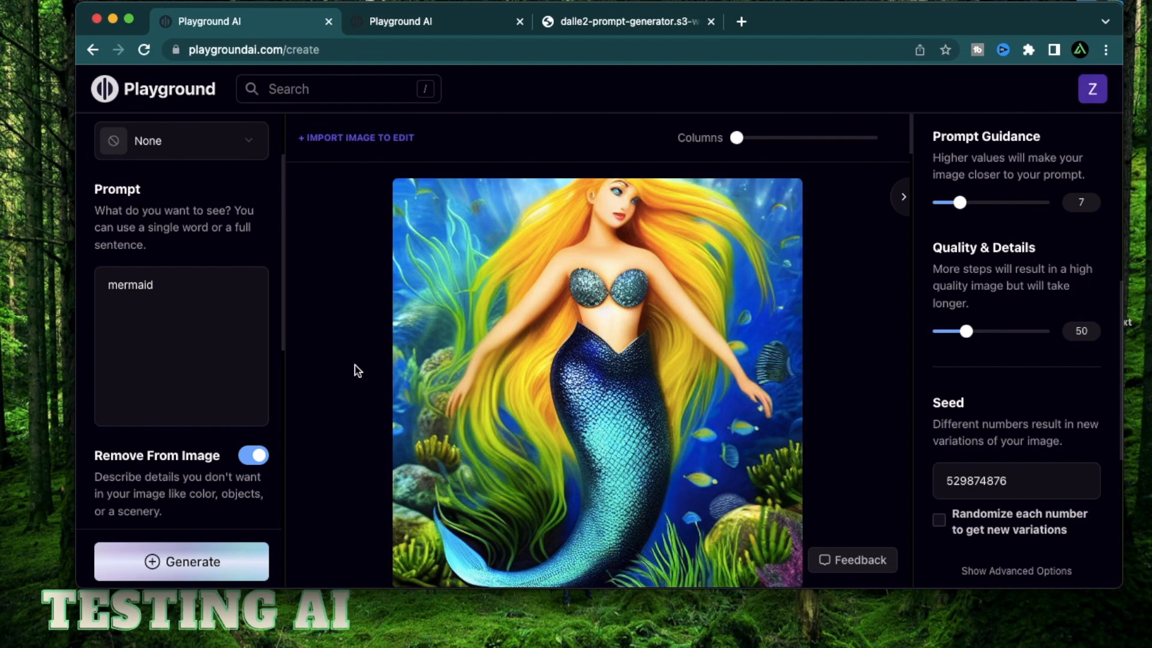
{"action": "scroll", "coordinate": [358, 370], "scroll_direction": "down", "scroll_amount": 8}
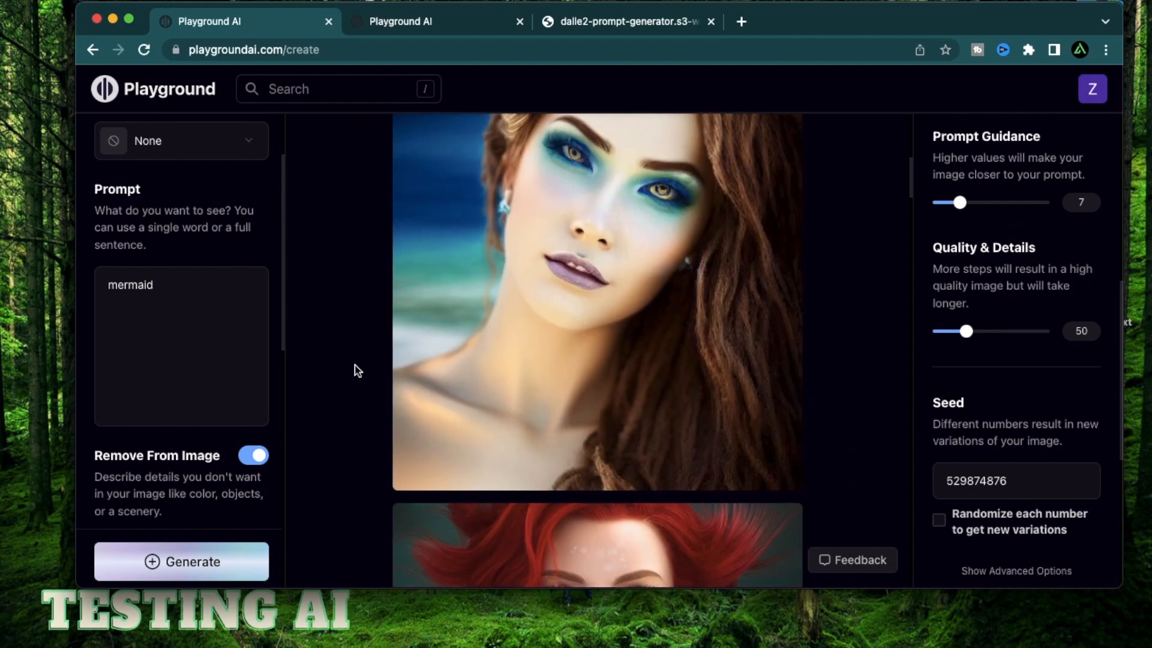
{"action": "scroll", "coordinate": [355, 369], "scroll_direction": "up", "scroll_amount": 8}
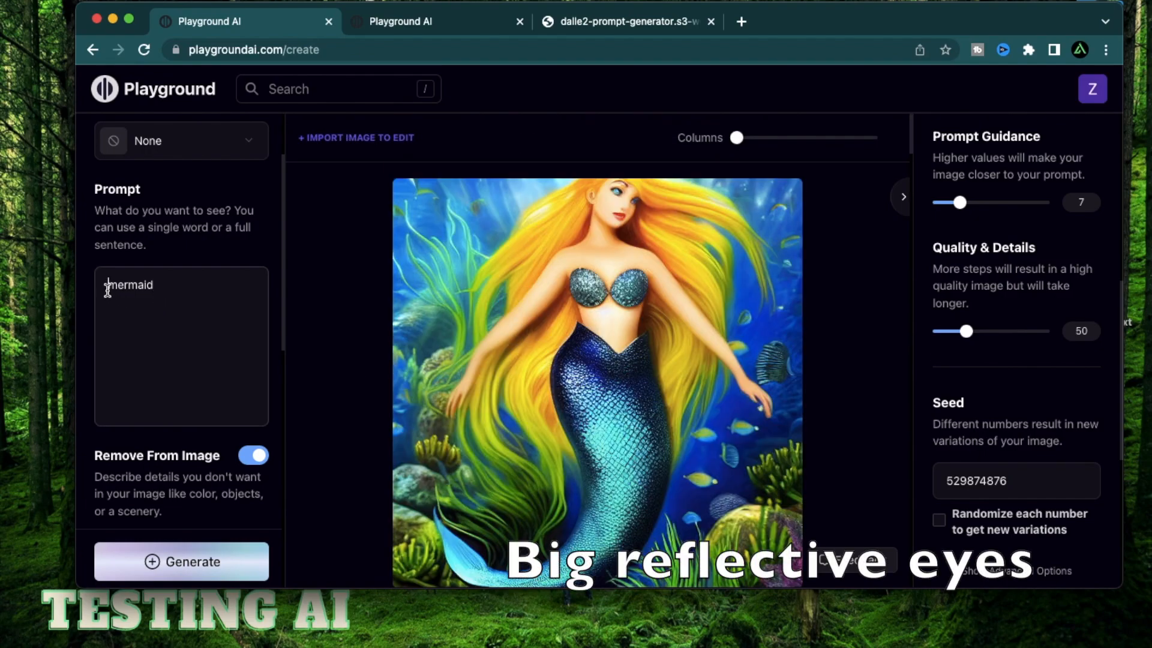
Step: Extend the prompt to "mermaid with big reflective eyes" and generate an image
{"action": "left_click", "coordinate": [189, 305]}
{"action": "type", "text": "with"}
{"action": "type", "text": "big reflective eyes"}
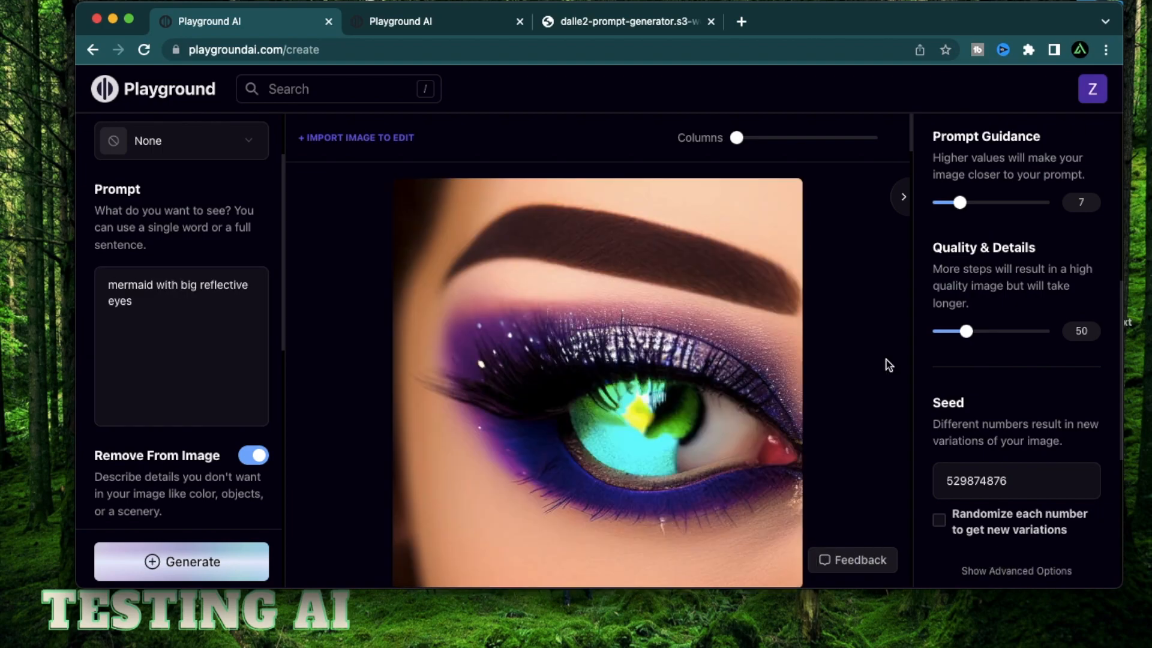
Step: Compare the reflective-eyes image with the earlier mermaid images and review the list of details to remove from the image
{"action": "scroll", "coordinate": [886, 364], "scroll_direction": "down", "scroll_amount": 7}
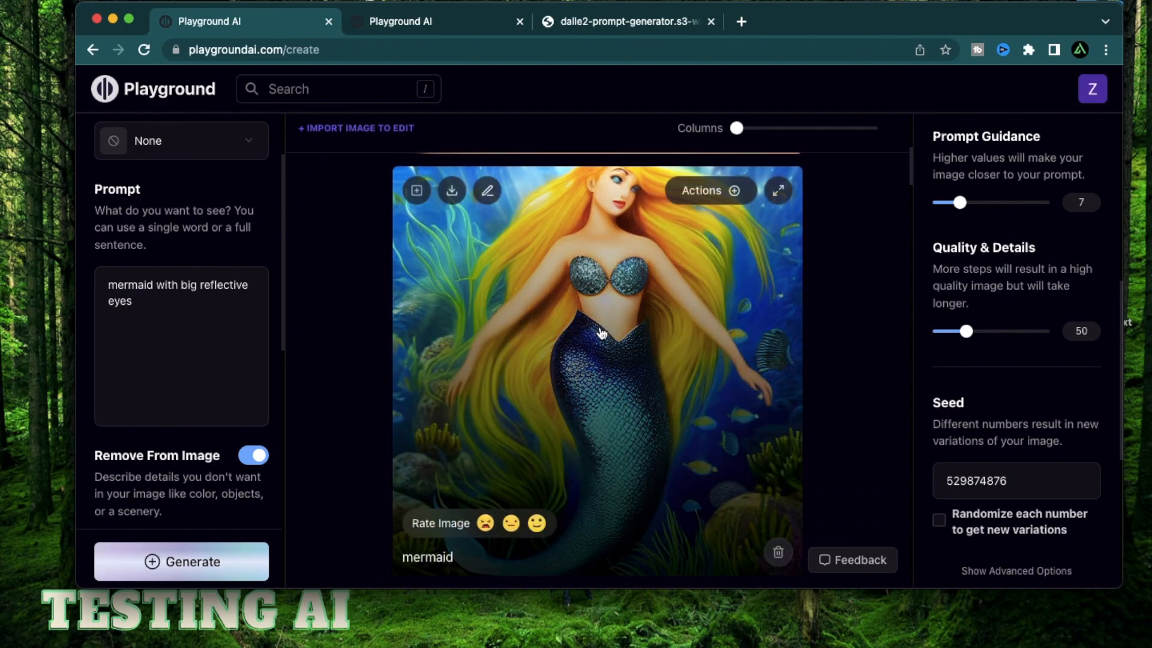
{"action": "scroll", "coordinate": [846, 385], "scroll_direction": "down", "scroll_amount": 3}
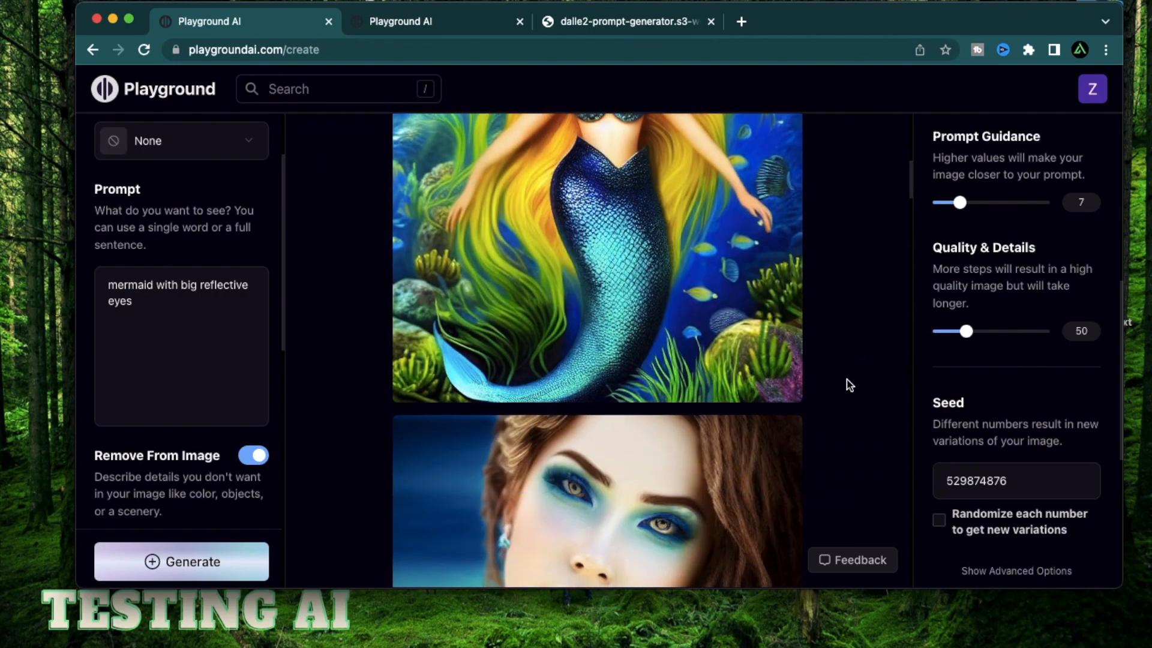
{"action": "scroll", "coordinate": [318, 421], "scroll_direction": "down", "scroll_amount": 3}
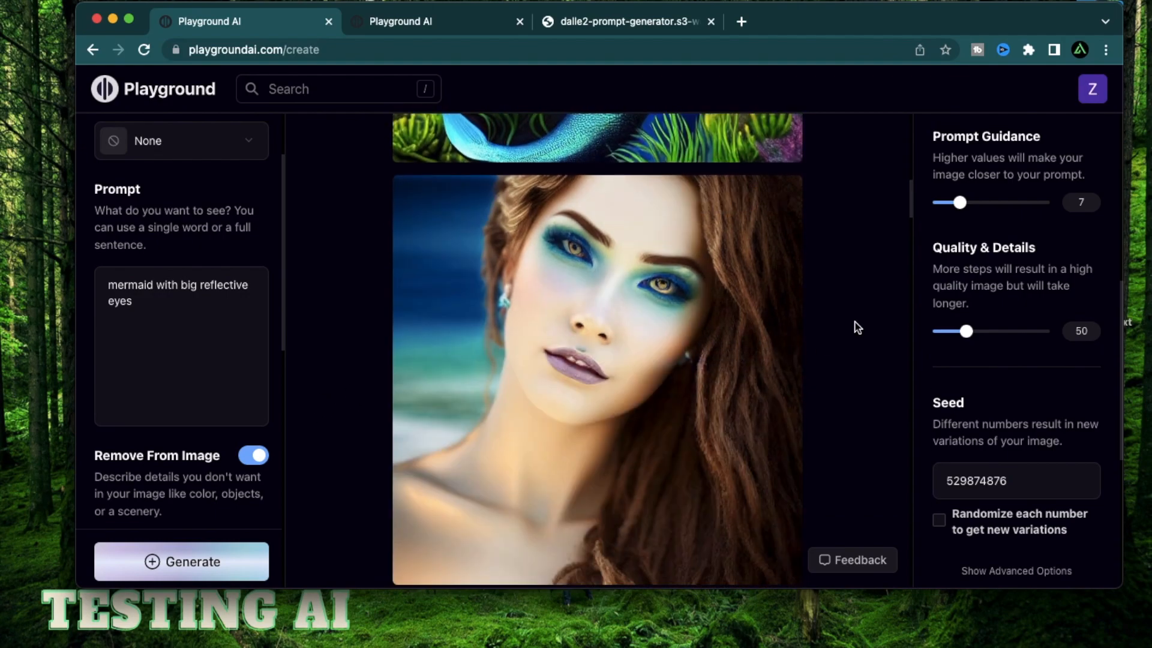
{"action": "scroll", "coordinate": [857, 327], "scroll_direction": "down", "scroll_amount": 2}
{"action": "scroll", "coordinate": [856, 327], "scroll_direction": "up", "scroll_amount": 1}
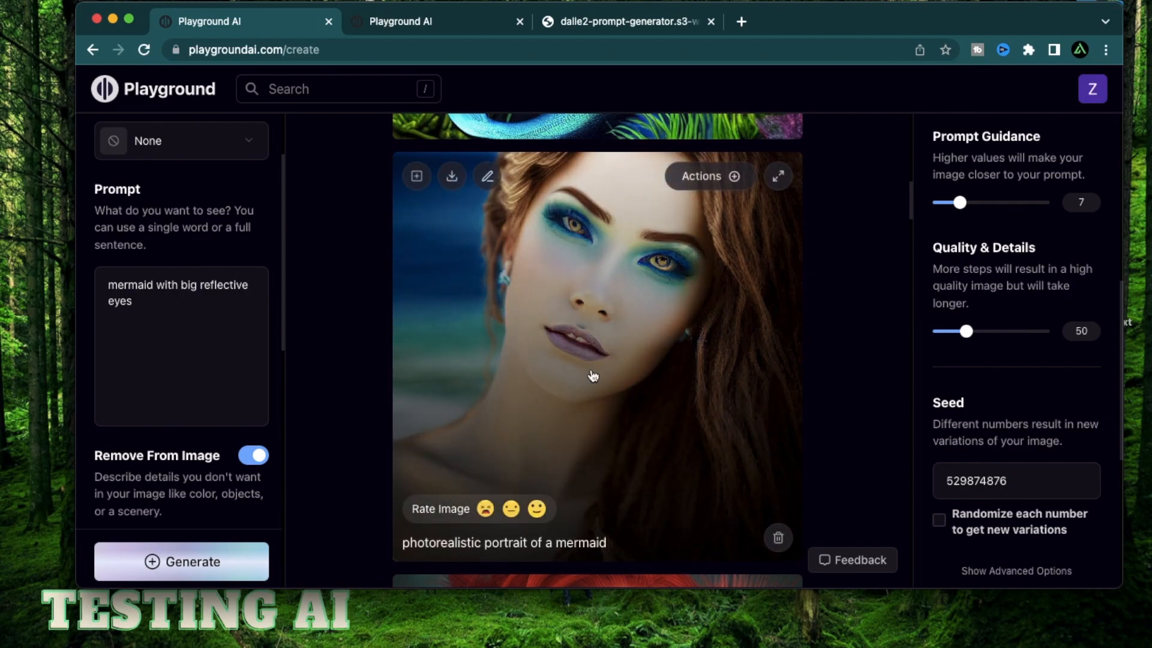
{"action": "scroll", "coordinate": [720, 282], "scroll_direction": "up", "scroll_amount": 2}
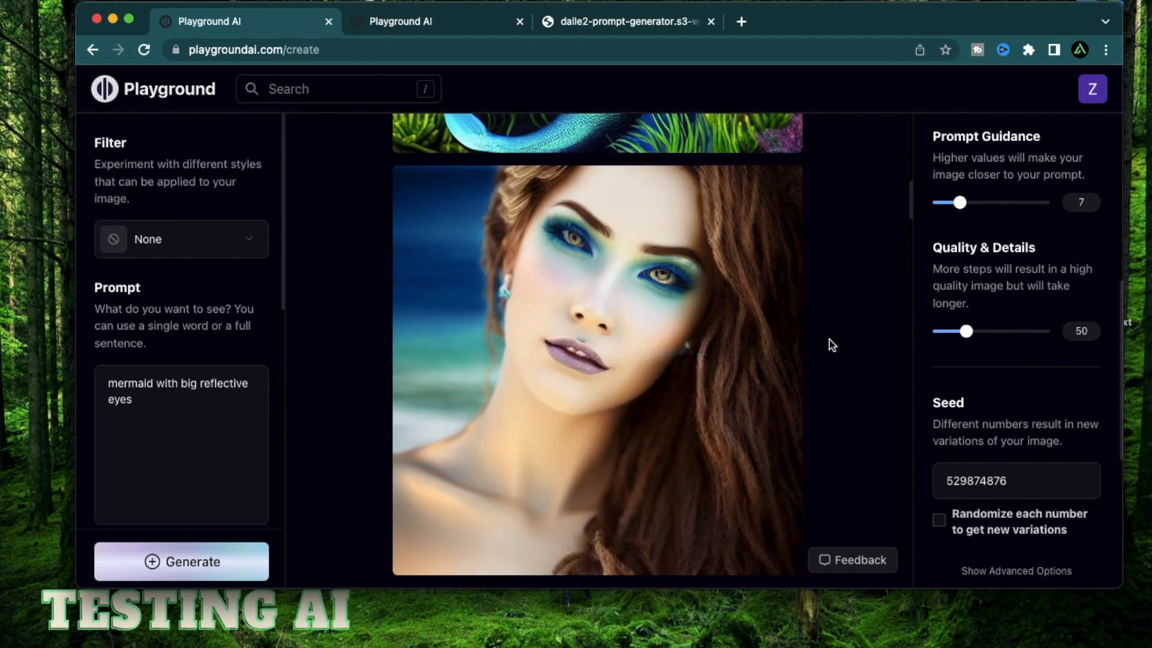
{"action": "scroll", "coordinate": [222, 314], "scroll_direction": "down", "scroll_amount": 6}
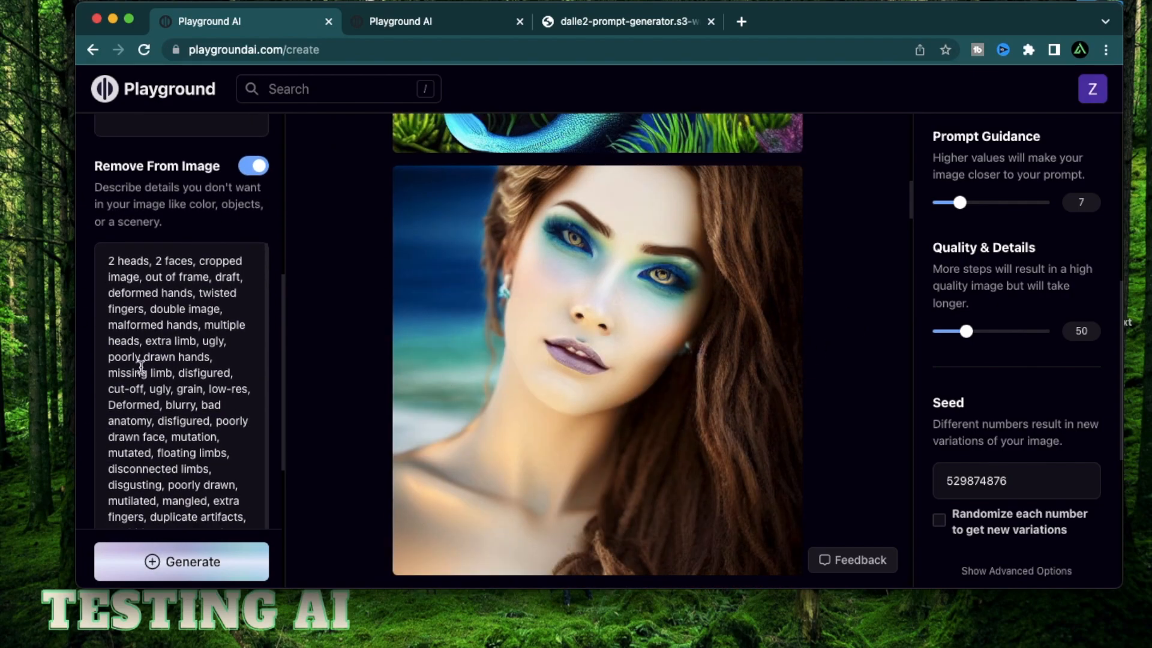
{"action": "scroll", "coordinate": [157, 289], "scroll_direction": "up", "scroll_amount": 6}
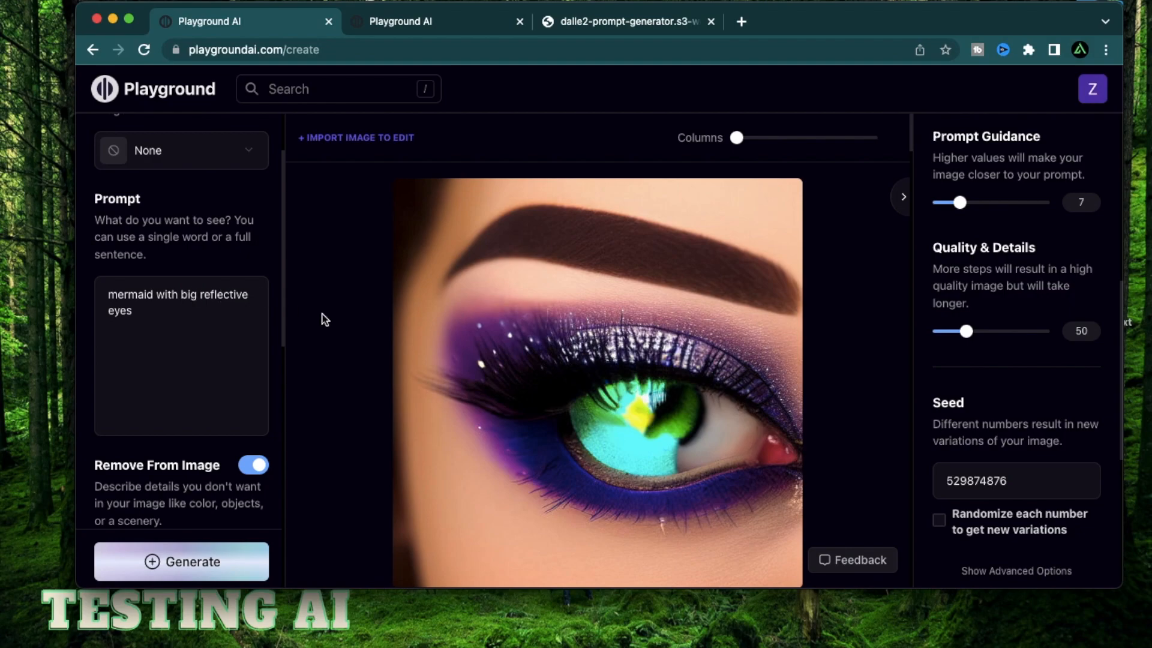
Step: Generate a second image from the reflective-eyes prompt, compare it with the first one and view it enlarged
{"action": "left_click", "coordinate": [210, 560]}
{"action": "scroll", "coordinate": [874, 378], "scroll_direction": "down", "scroll_amount": 3}
{"action": "scroll", "coordinate": [874, 380], "scroll_direction": "up", "scroll_amount": 3}
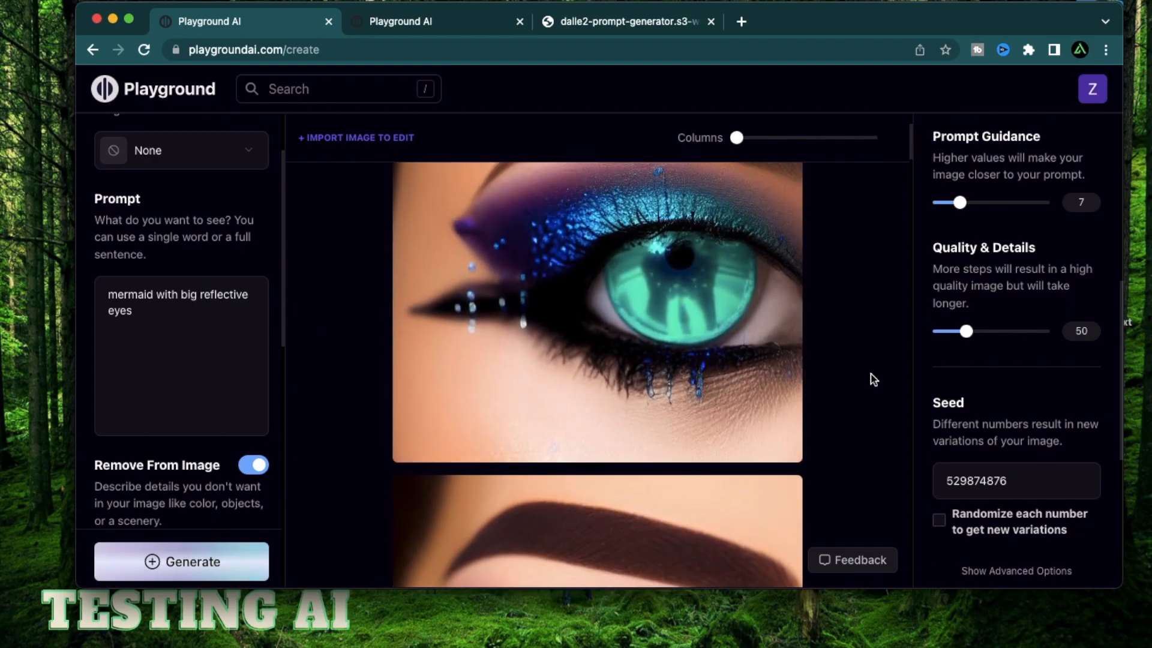
{"action": "scroll", "coordinate": [874, 379], "scroll_direction": "down", "scroll_amount": 5}
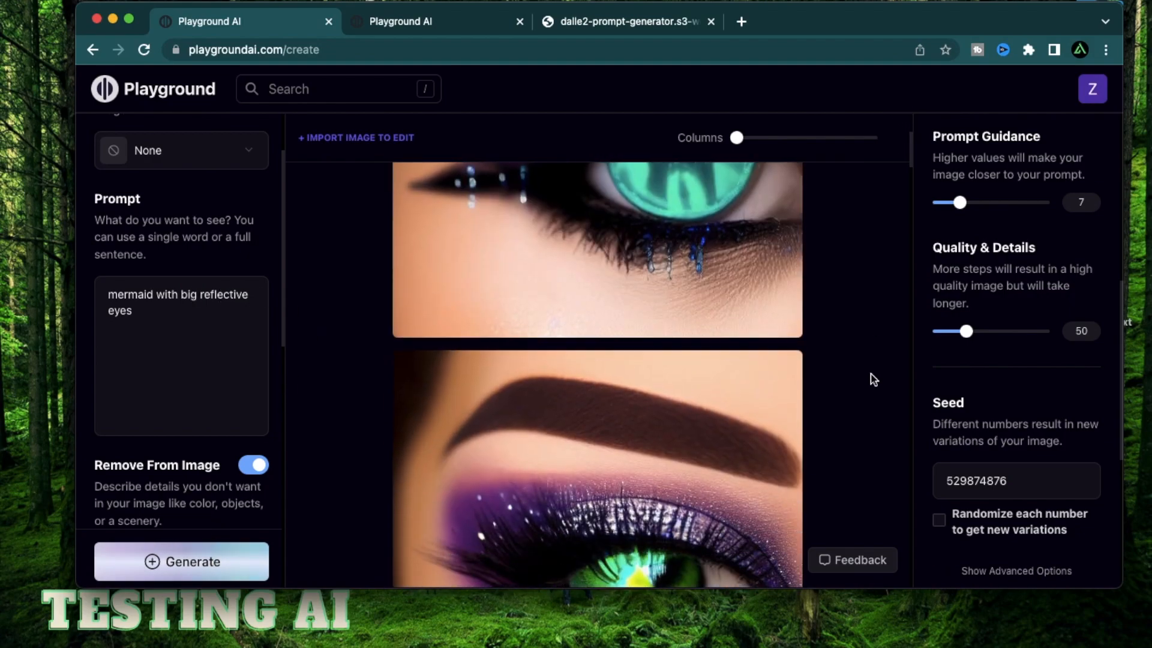
{"action": "scroll", "coordinate": [874, 379], "scroll_direction": "up", "scroll_amount": 5}
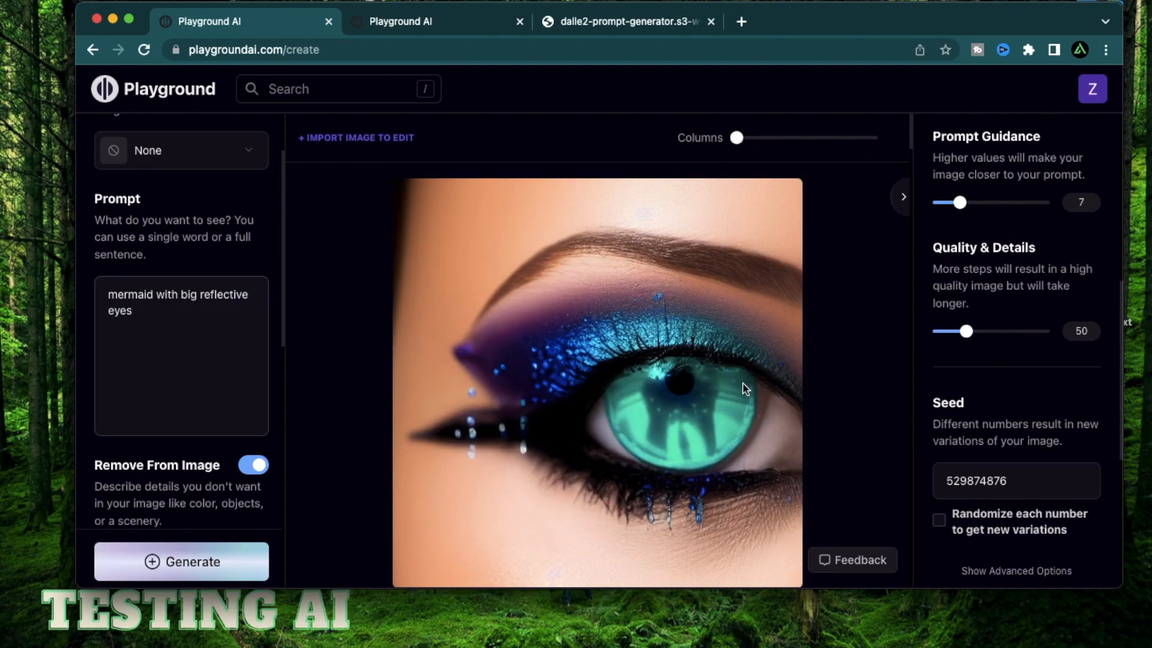
{"action": "mouse_move", "coordinate": [741, 303]}
{"action": "left_click", "coordinate": [778, 202]}
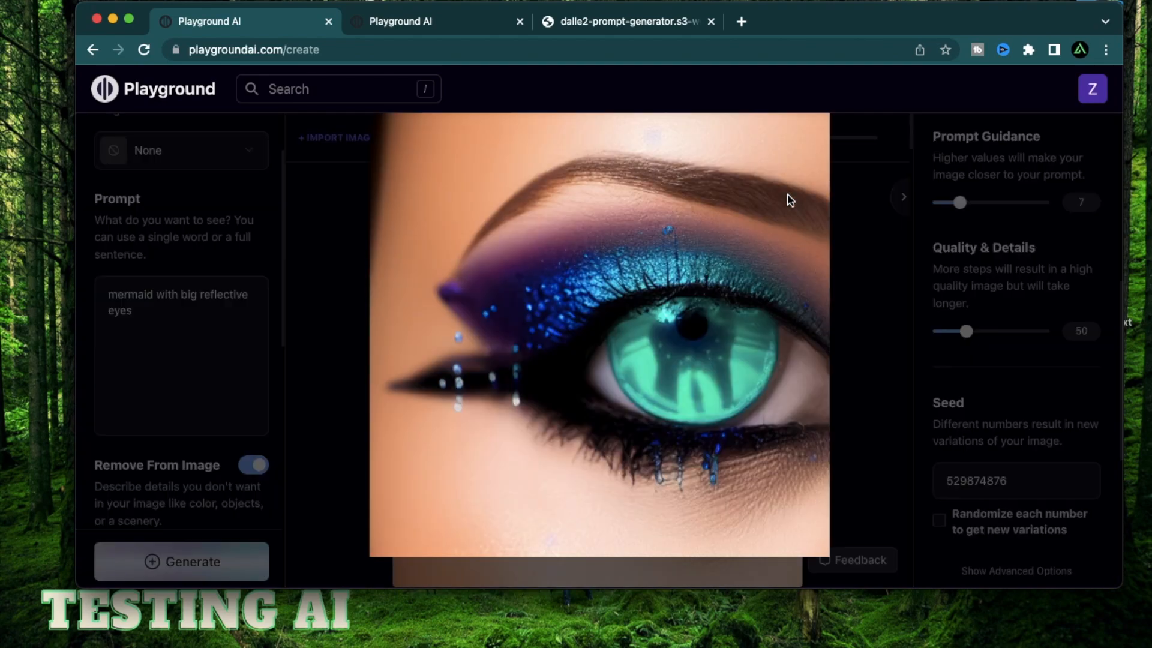
{"action": "left_click", "coordinate": [349, 273]}
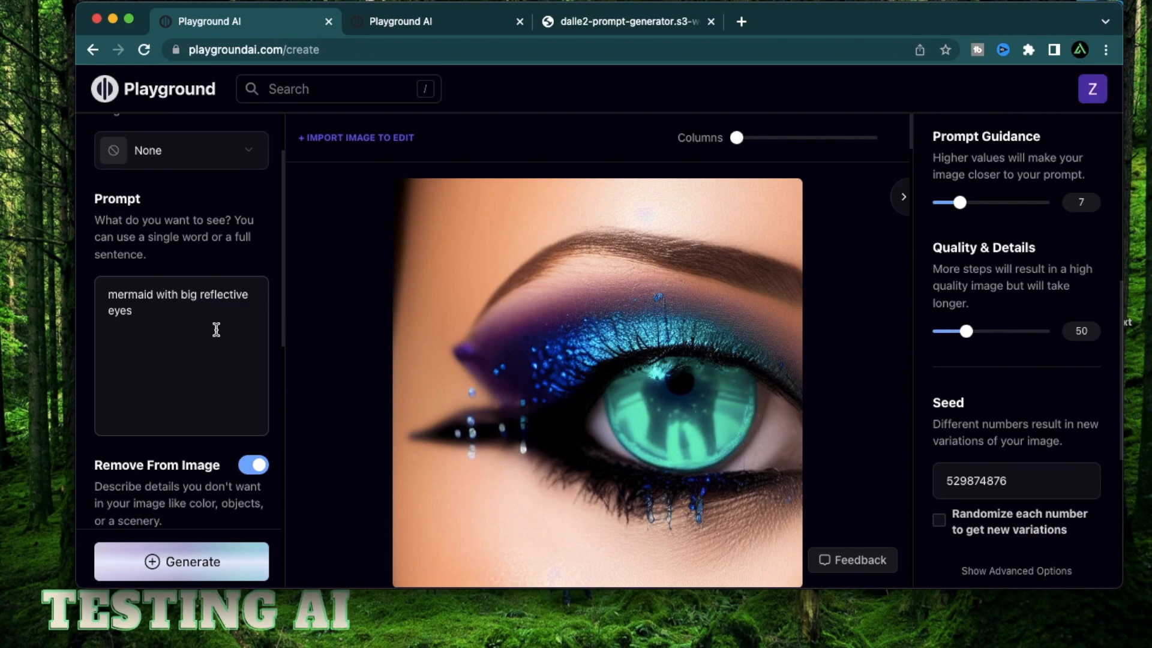
Step: Change the prompt to "highly detailed portrait of a mermaid with big reflective eyes", generate an image and view it enlarged
{"action": "scroll", "coordinate": [217, 329], "scroll_direction": "down", "scroll_amount": 2}
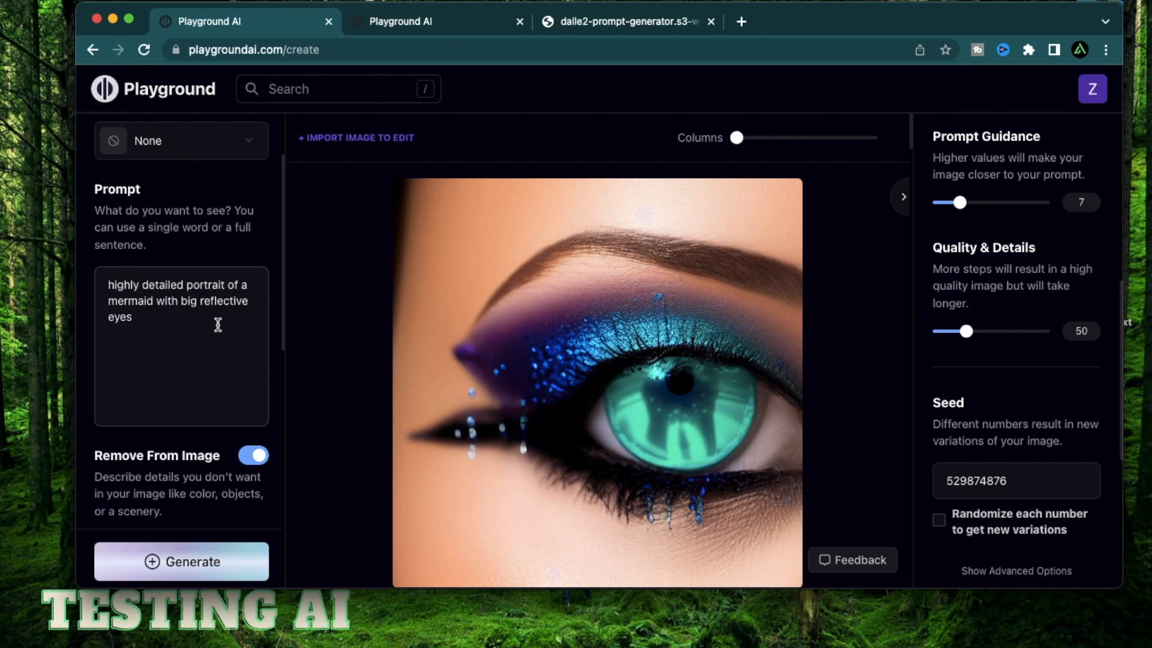
{"action": "left_click", "coordinate": [200, 558]}
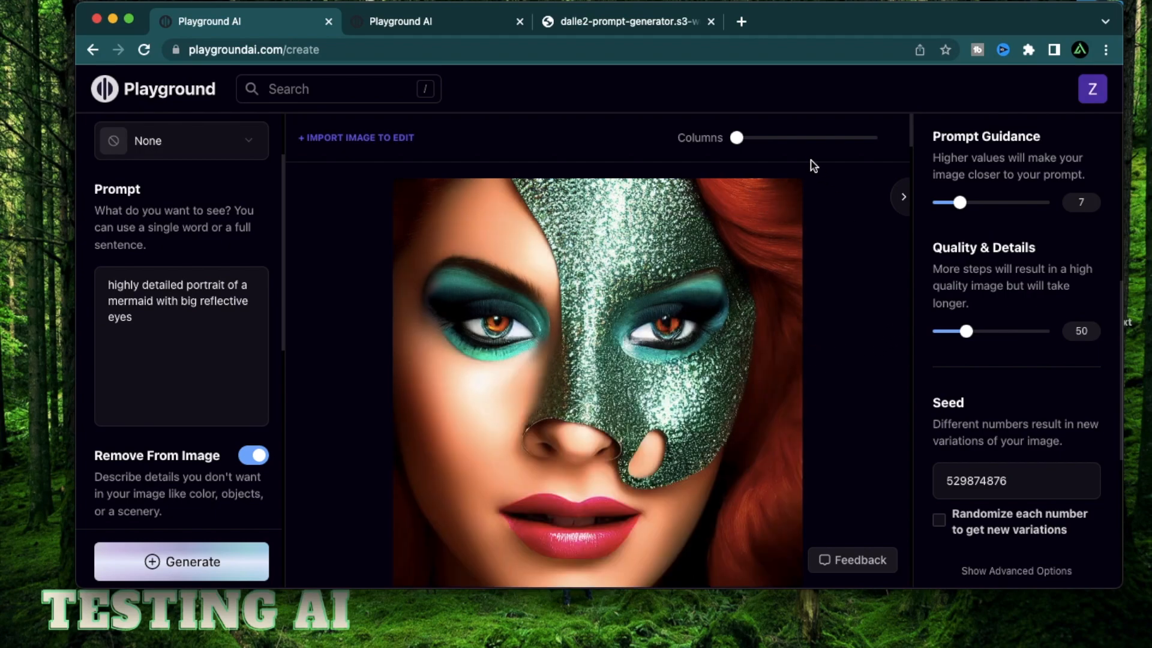
{"action": "mouse_move", "coordinate": [758, 218]}
{"action": "mouse_move", "coordinate": [447, 324]}
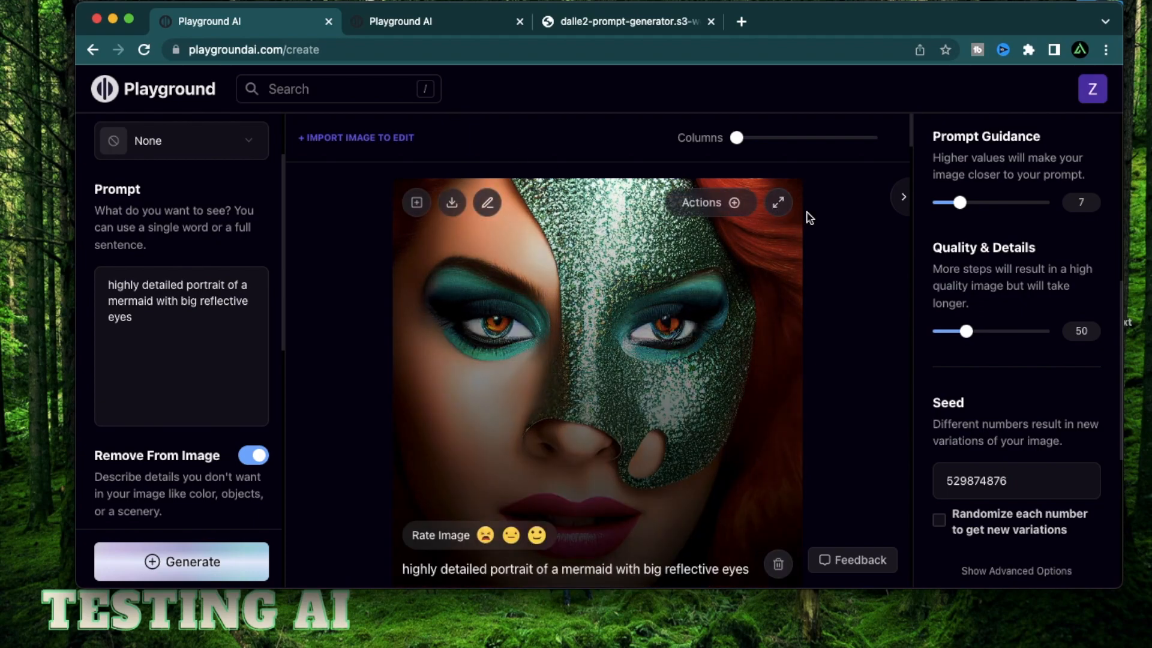
{"action": "left_click", "coordinate": [778, 202]}
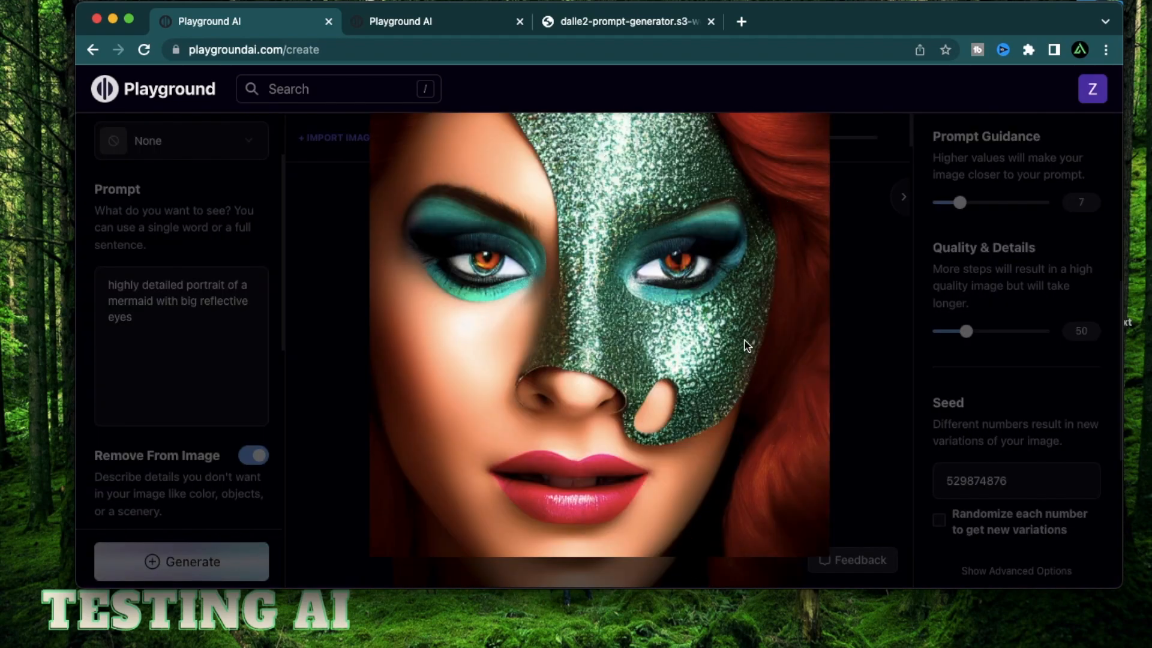
Step: Change the prompt to "highly detailed portrait of a mermaid with perfect face and big reflective eyes" and generate an image
{"action": "left_click", "coordinate": [183, 338]}
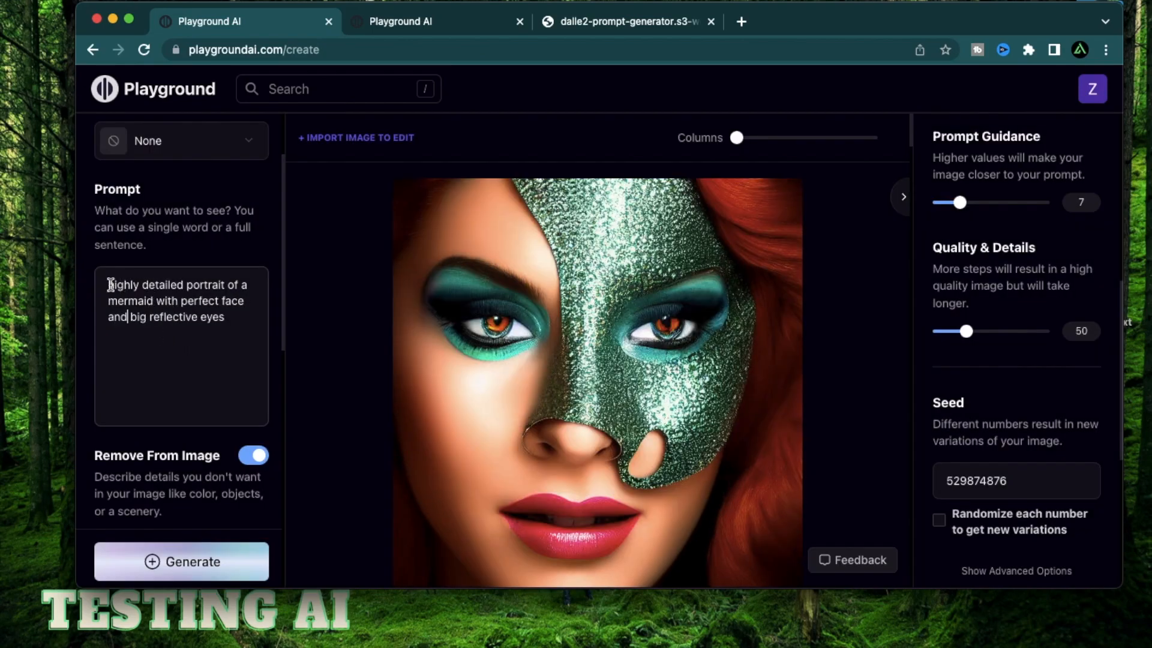
{"action": "left_click_drag", "start_coordinate": [108, 285], "coordinate": [264, 299]}
{"action": "left_click_drag", "start_coordinate": [132, 318], "coordinate": [245, 318]}
{"action": "left_click", "coordinate": [181, 562]}
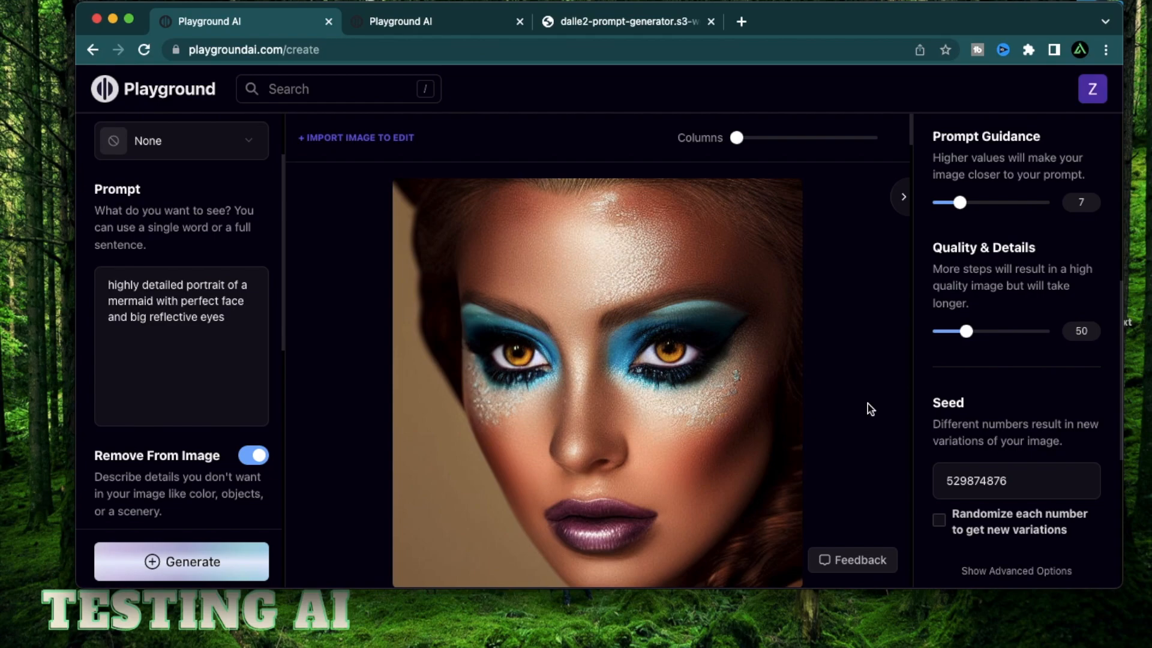